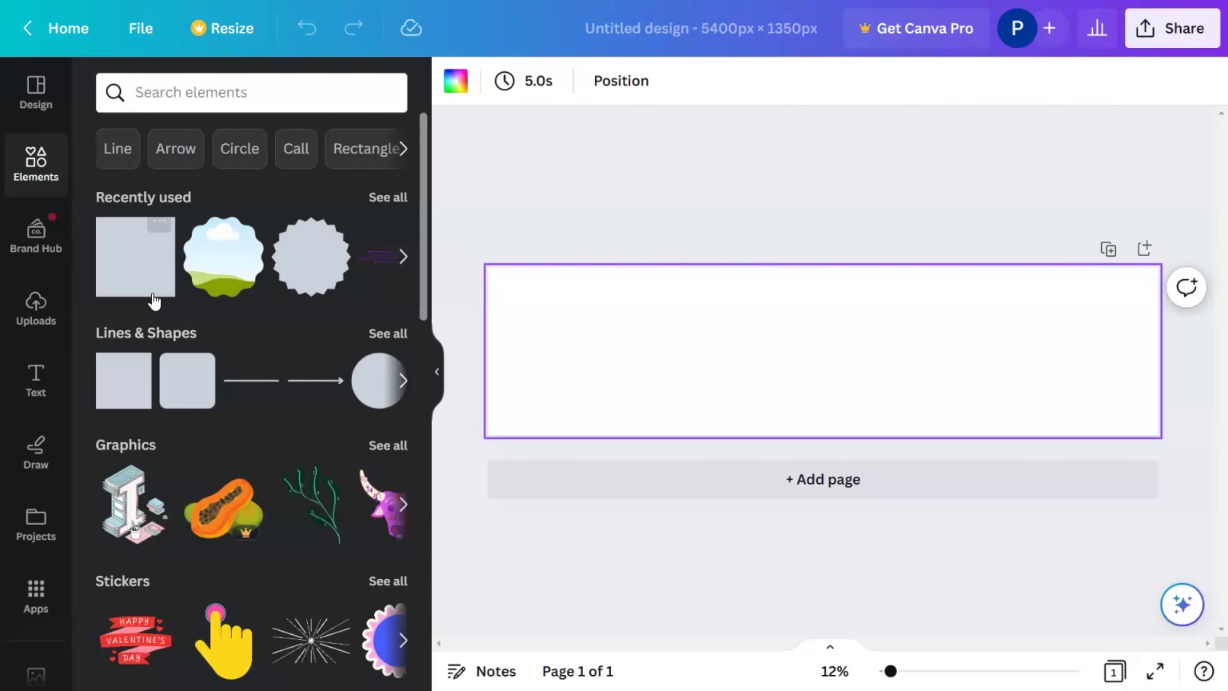
Add a square shape to the page and size it 1080 px wide by 1350 px high.
left_click(116, 402)
left_click_drag(890, 670, 946, 669)
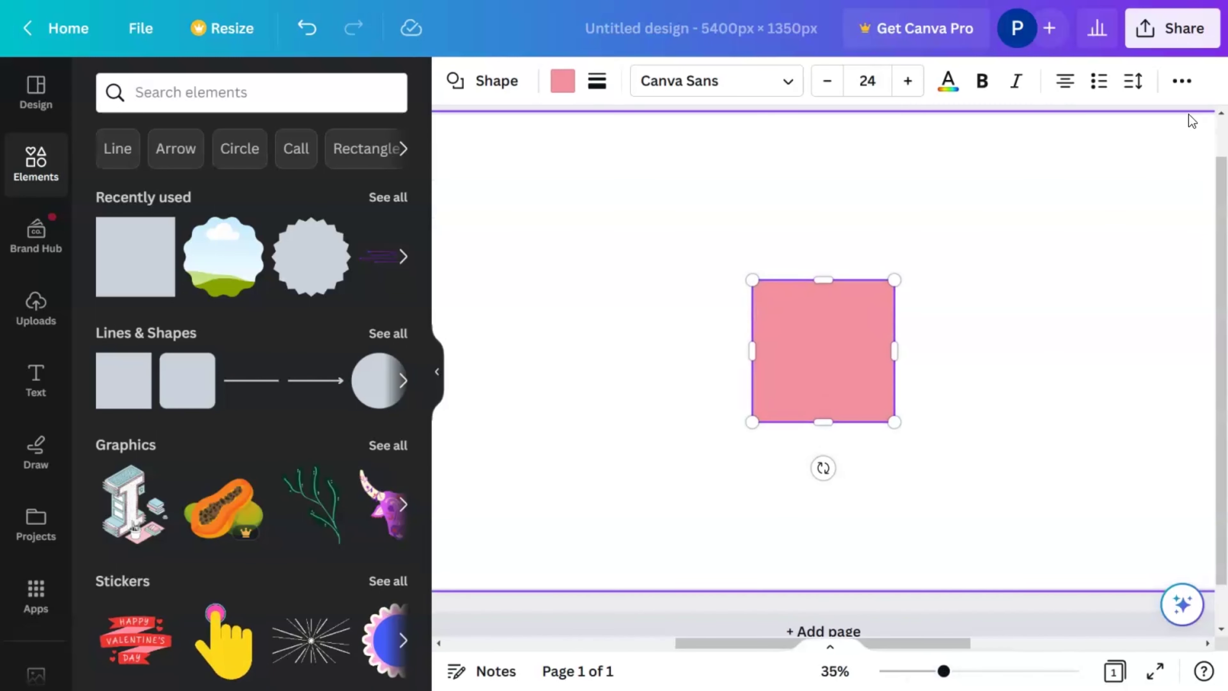
left_click(1182, 81)
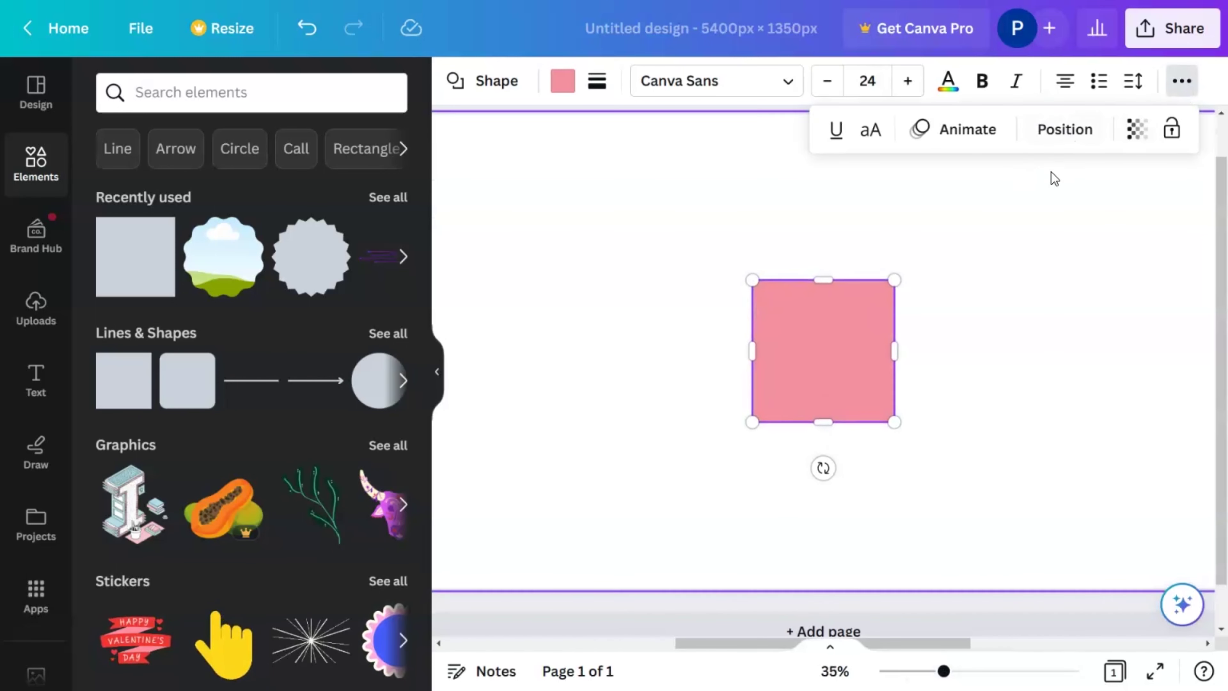
left_click(1062, 132)
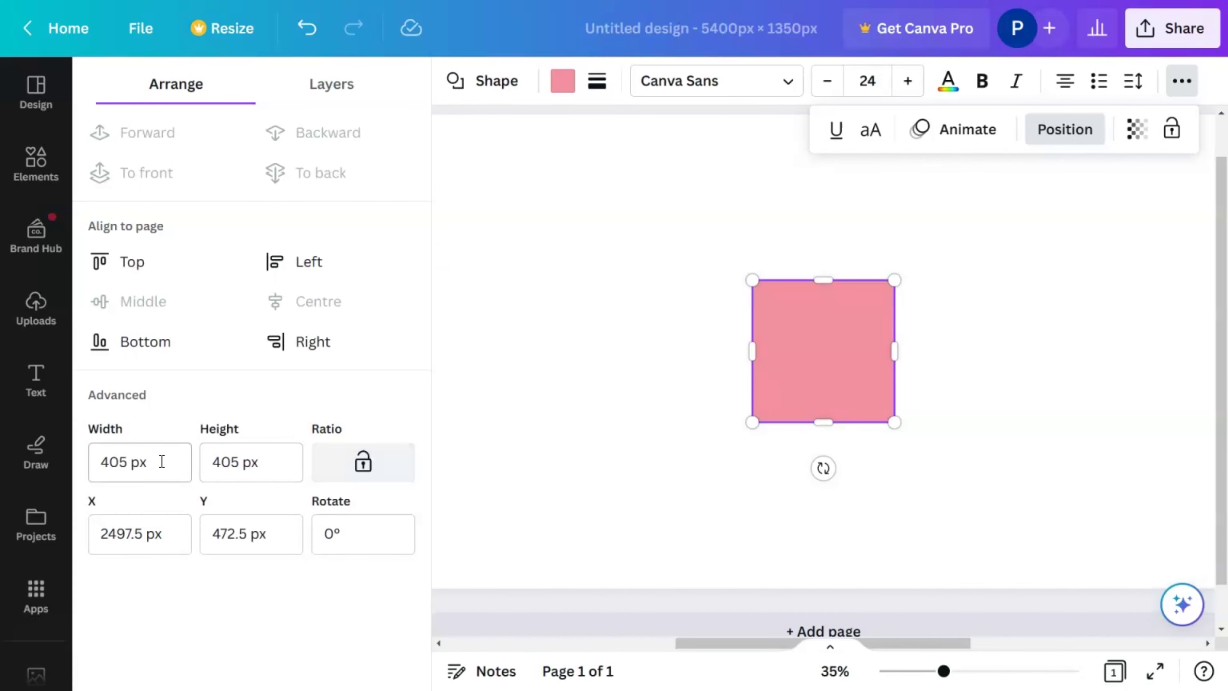
left_click(102, 461)
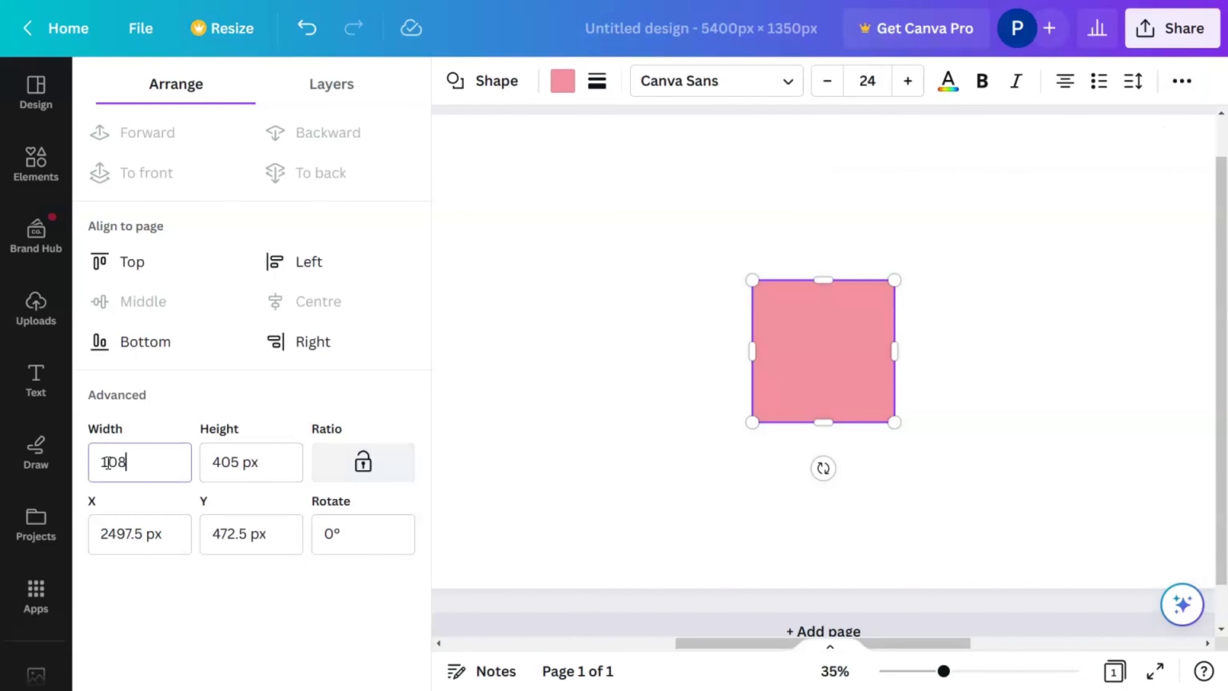
key("Return")
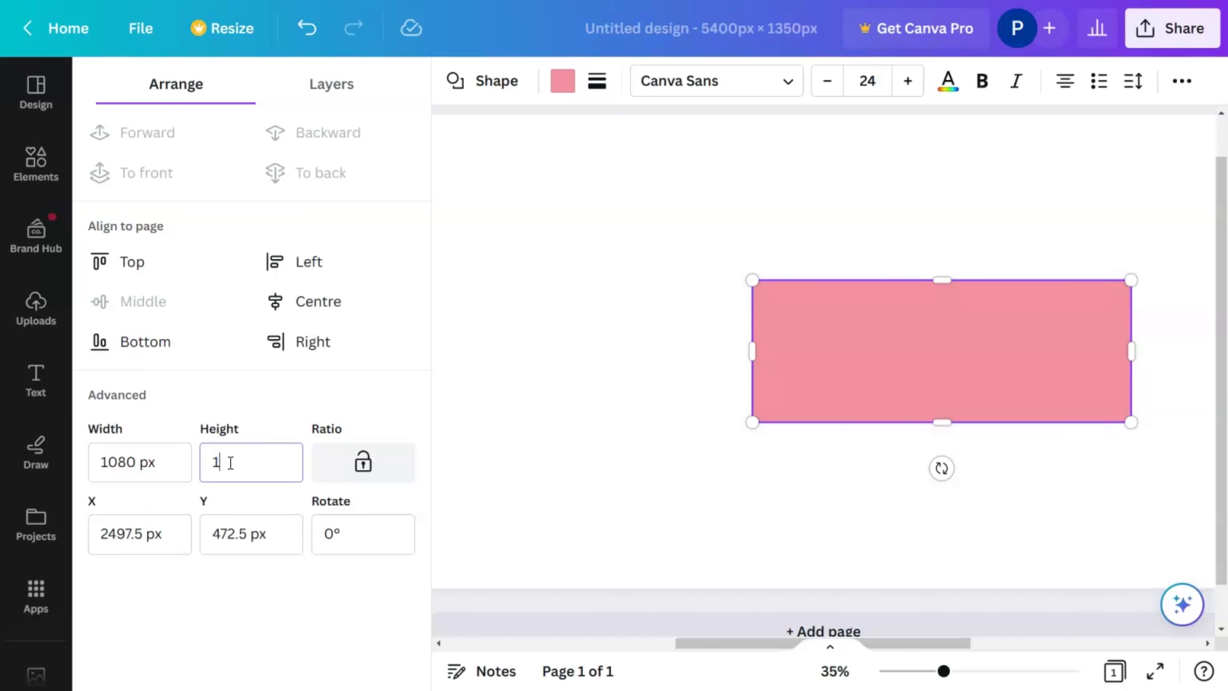
key("Return")
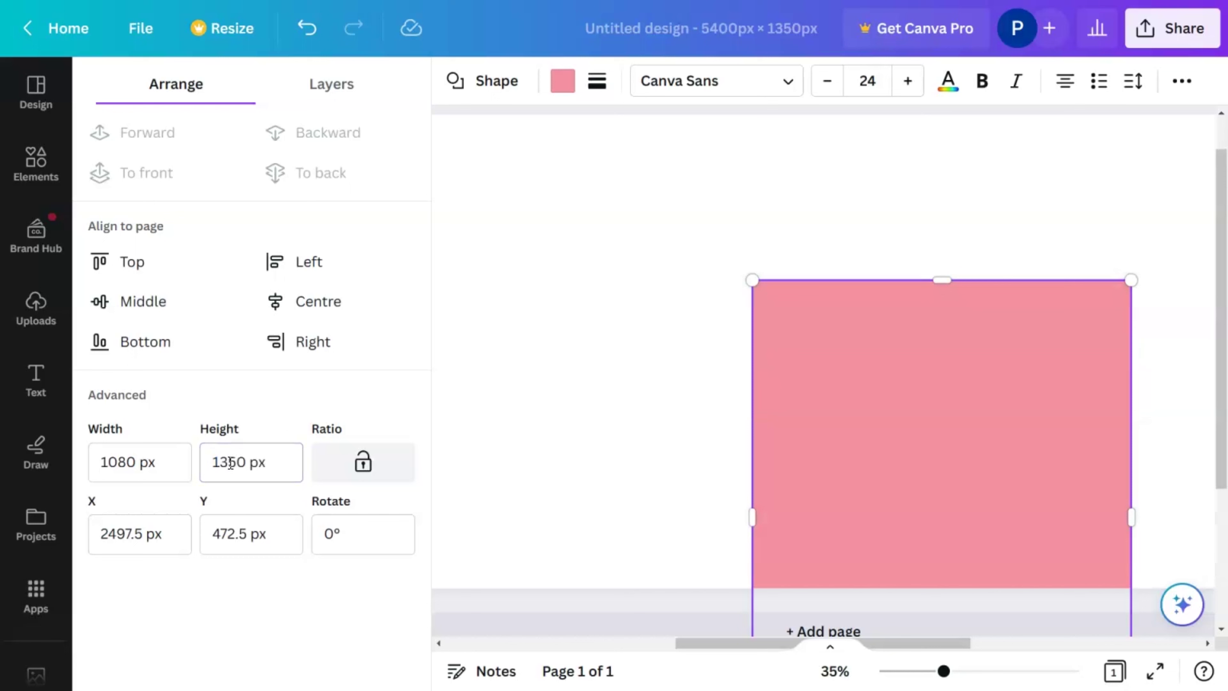
Align the pink rectangle to the top and left edges of the page.
left_click(120, 262)
left_click(288, 263)
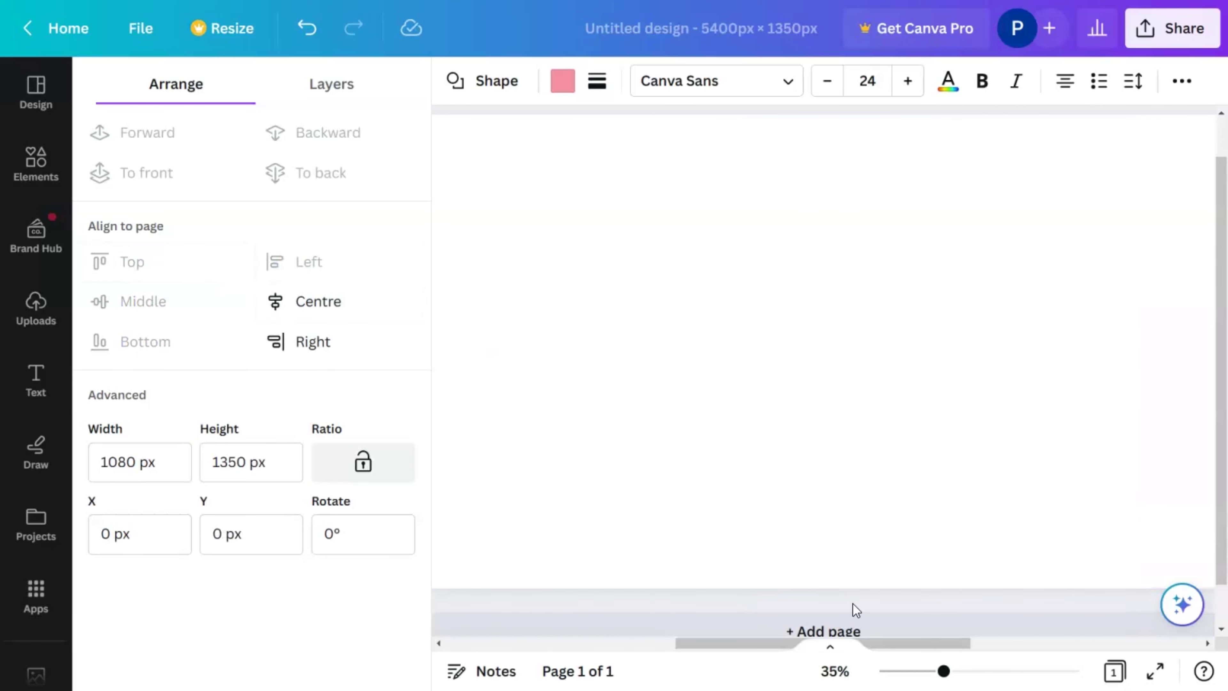
left_click_drag(944, 672, 906, 671)
left_click_drag(687, 643, 560, 647)
mouse_move(931, 673)
left_mouse_down()
mouse_move(921, 671)
mouse_move(940, 671)
left_mouse_up()
left_click_drag(745, 645, 513, 628)
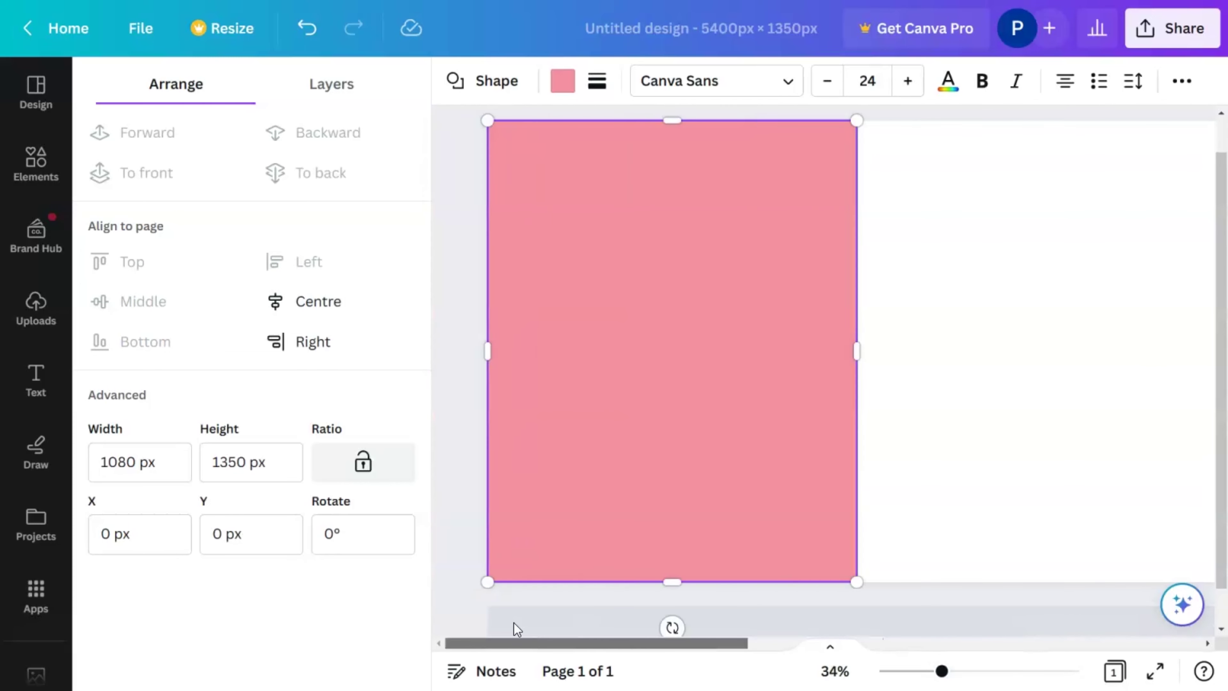
Fill the rectangle with the pale orange colour from the brand kit palette.
left_click(563, 82)
scroll(260, 513, "down", 5)
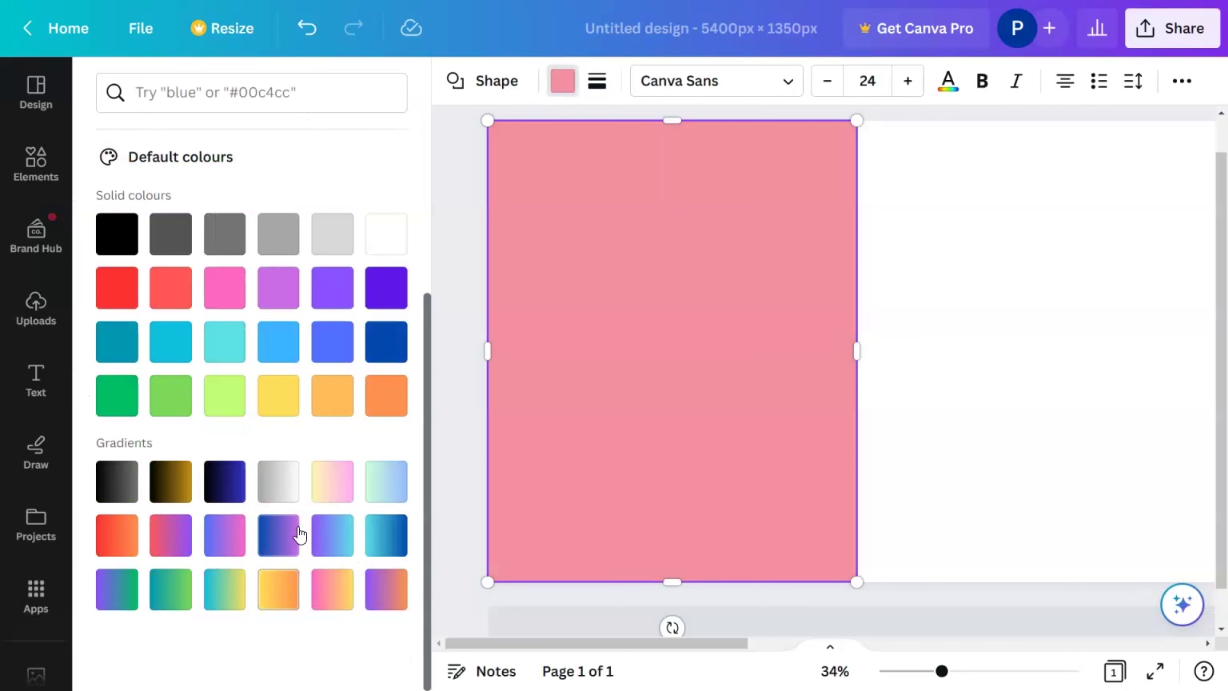
scroll(242, 390, "up", 5)
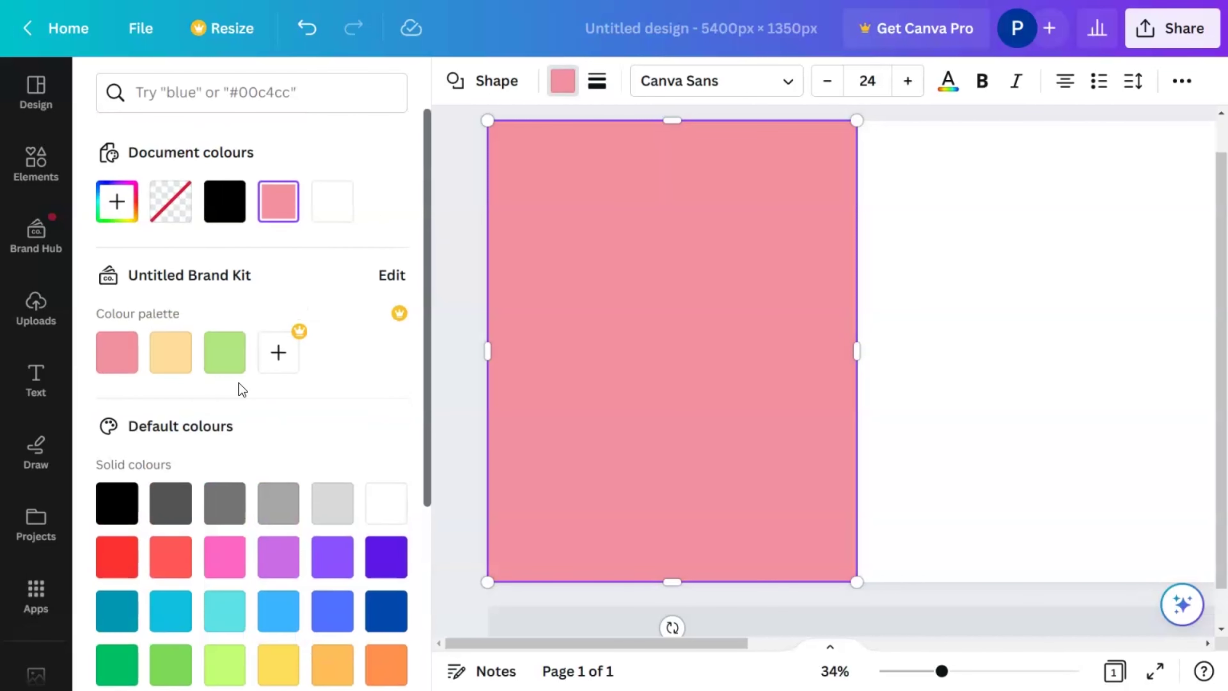
left_click(171, 353)
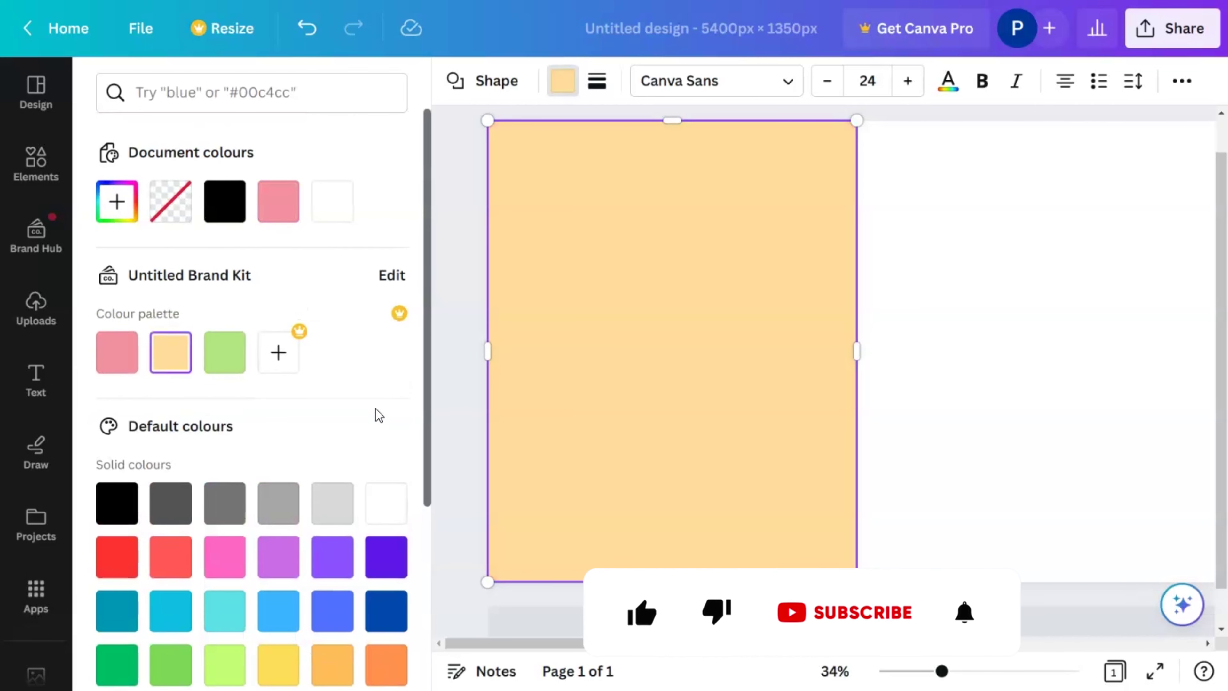
Turn the rectangle's fill into a gradient from pale orange to a light tan and apply the diagonal gradient style.
left_click(117, 222)
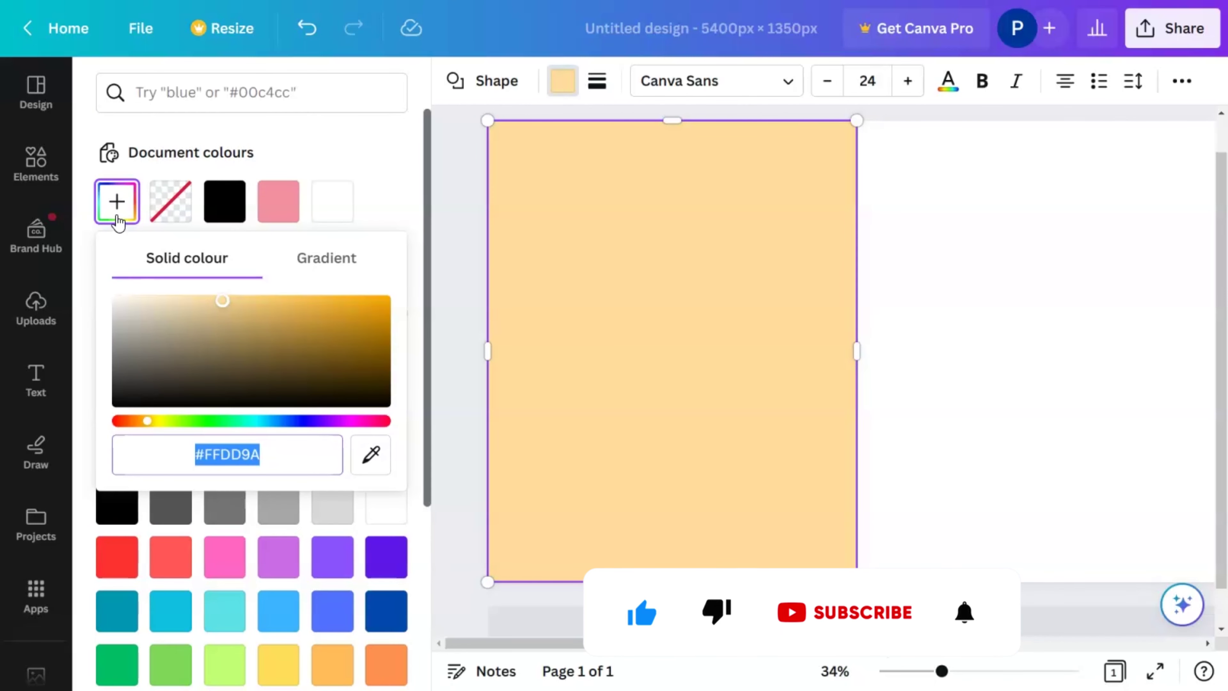
left_click(338, 267)
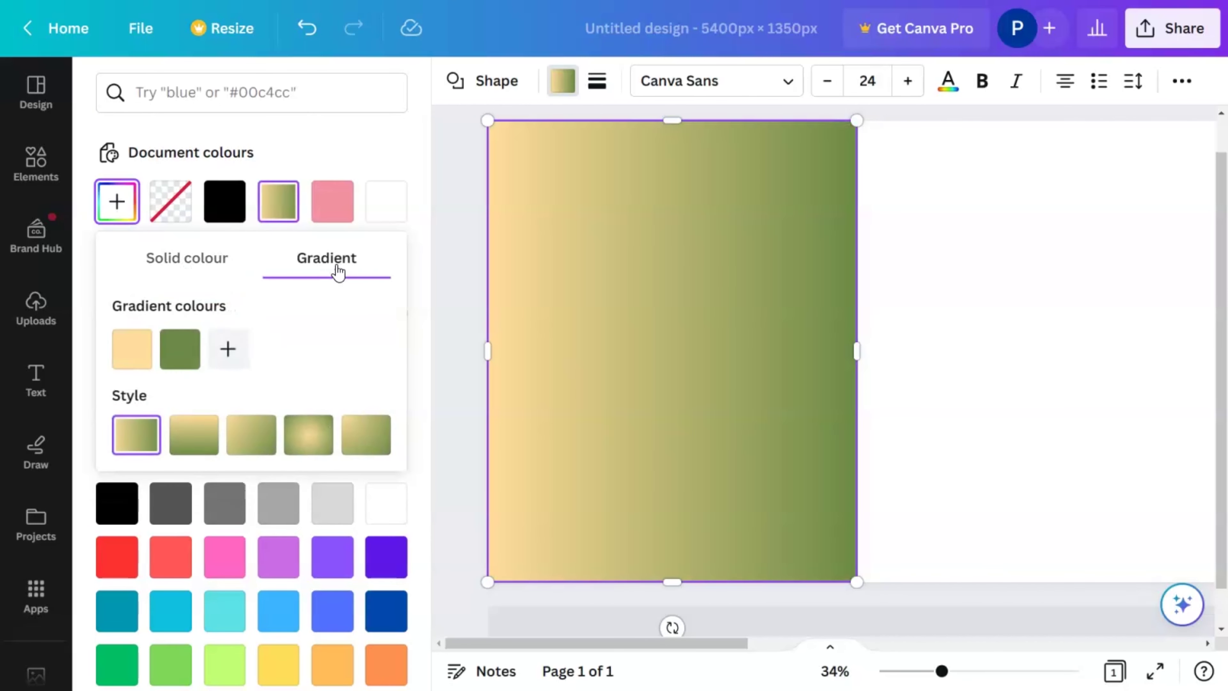
left_click(180, 360)
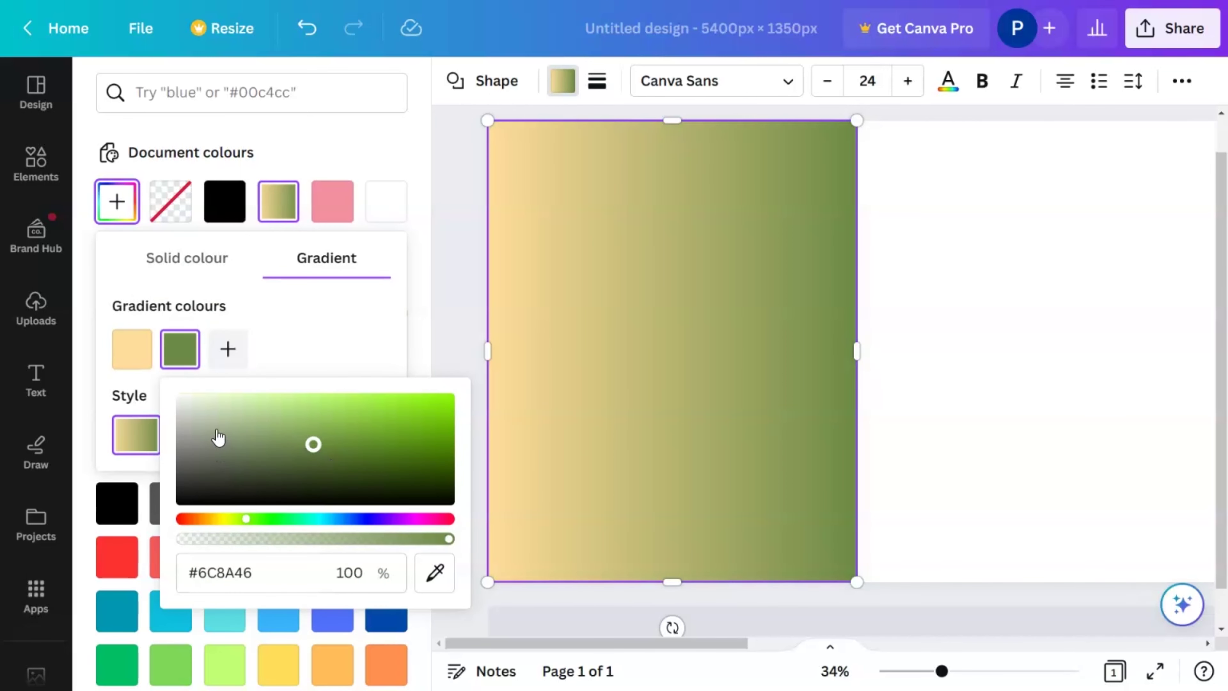
left_click(213, 419)
left_click(229, 519)
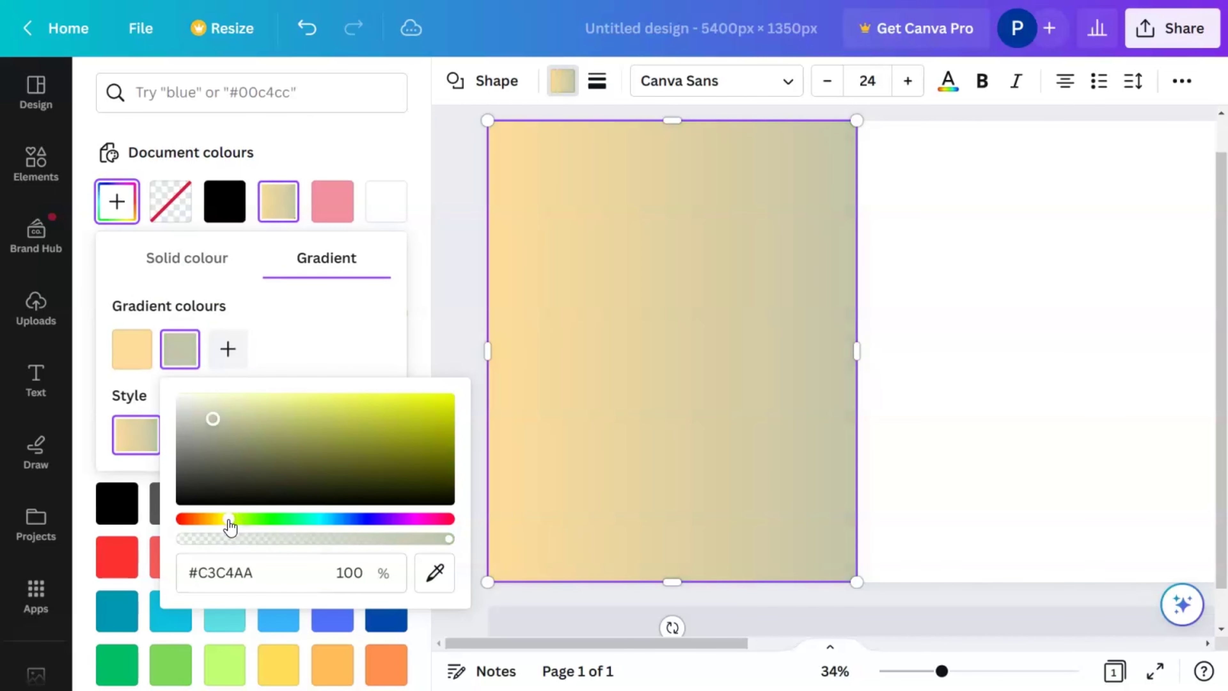
left_click_drag(228, 520, 202, 520)
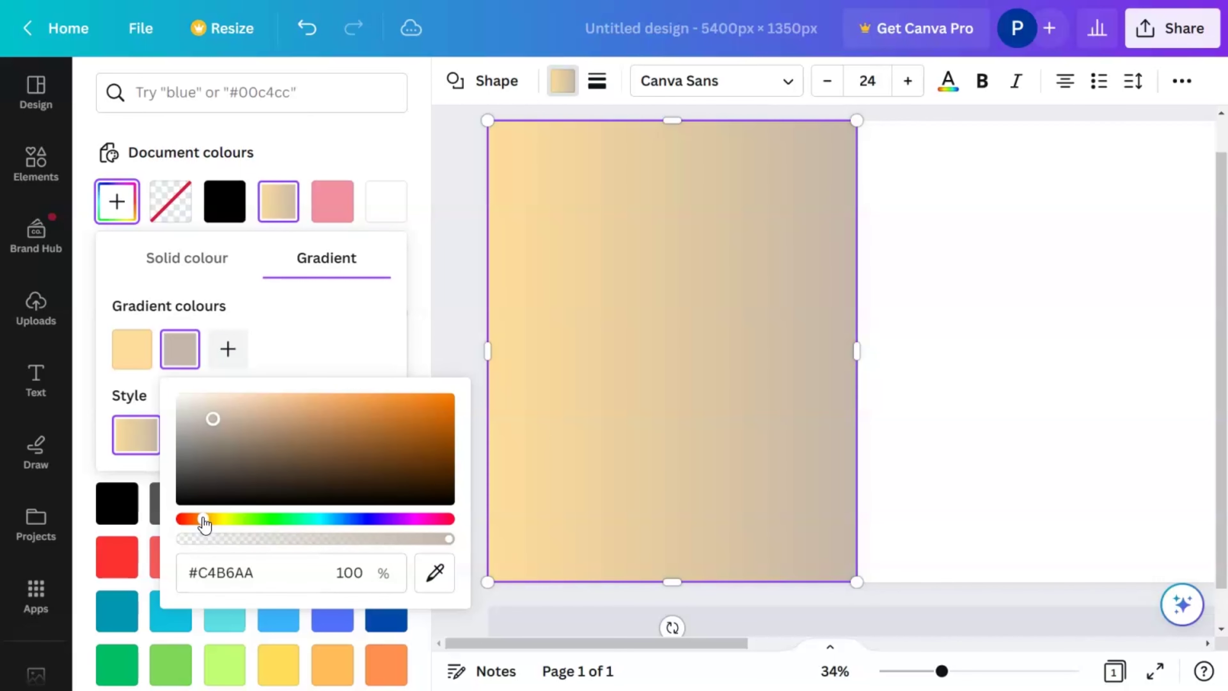
left_click(253, 403)
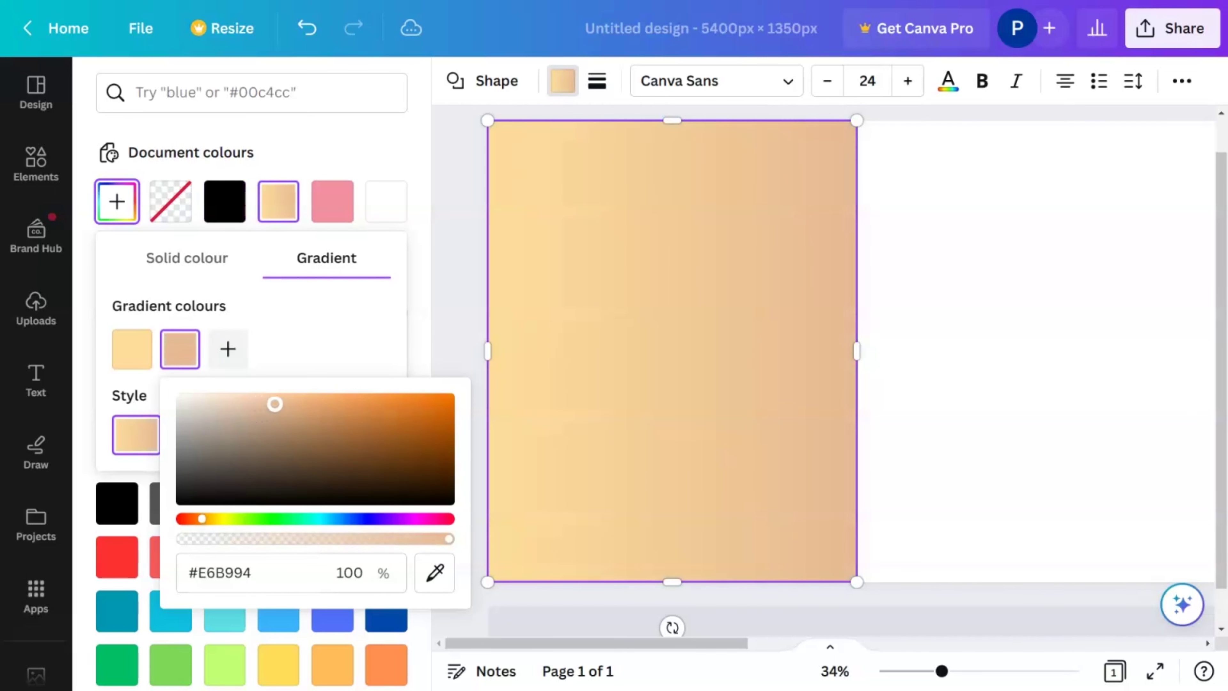
left_click(284, 329)
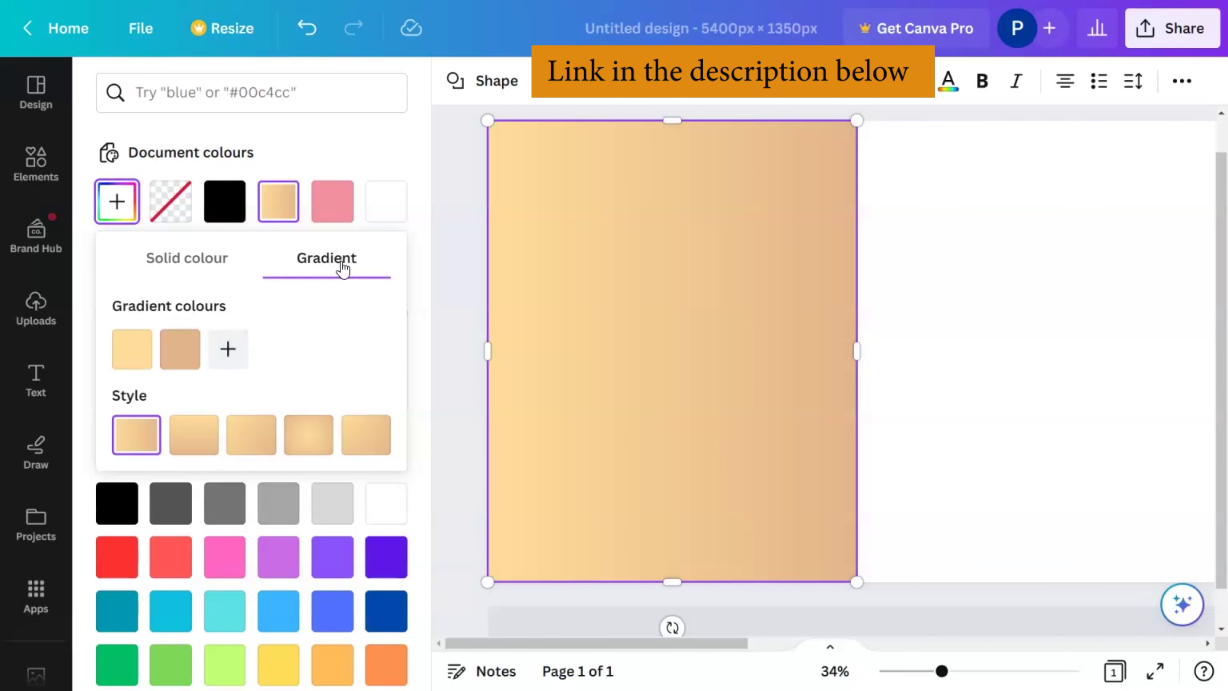
left_click(238, 443)
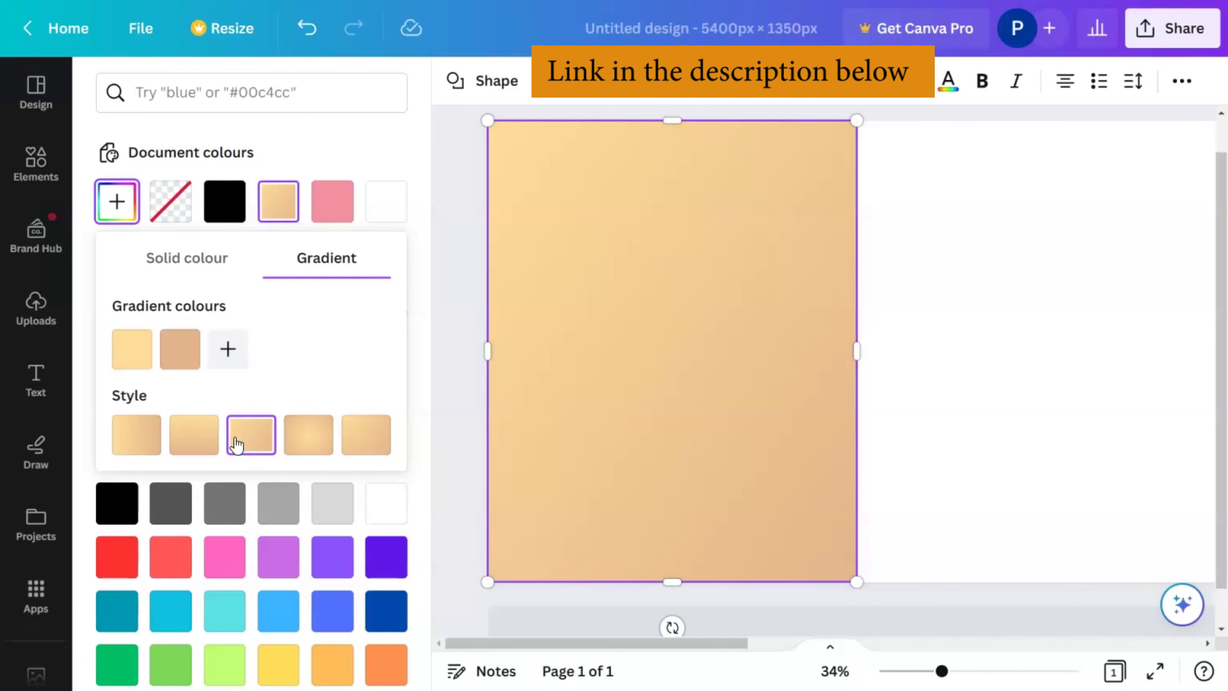
left_click(986, 418)
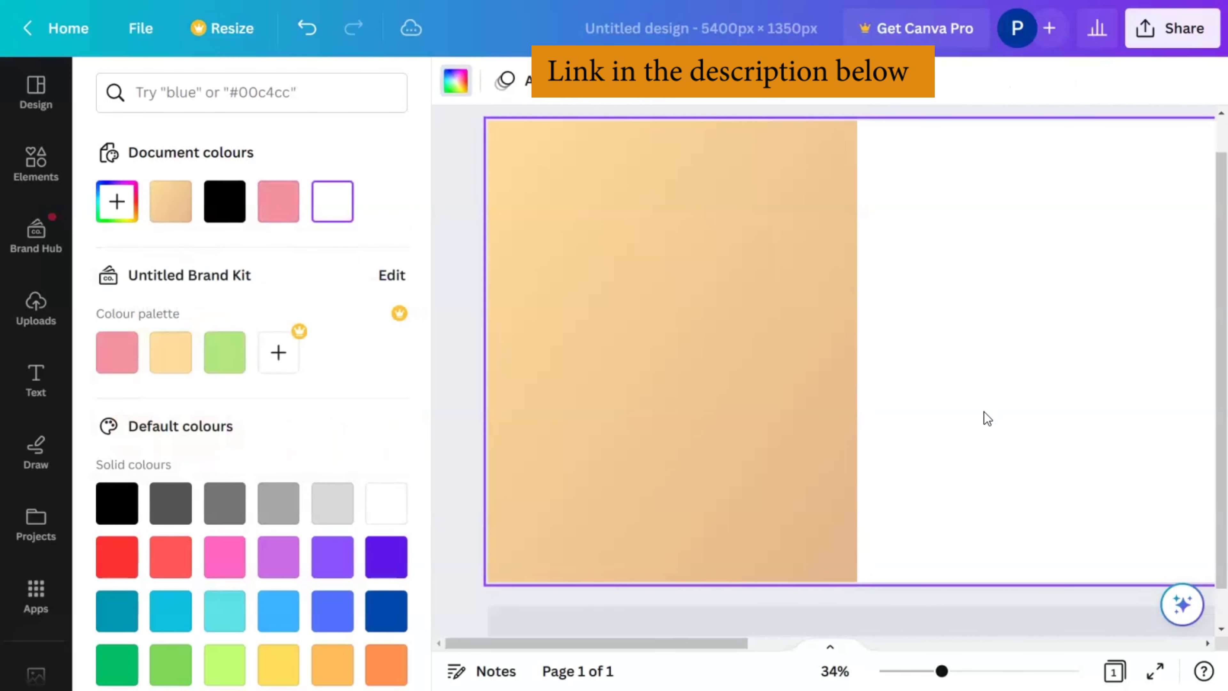
Duplicate the gradient rectangle and place the copies edge to edge until five panels cover the full page width.
left_click_drag(940, 671, 925, 670)
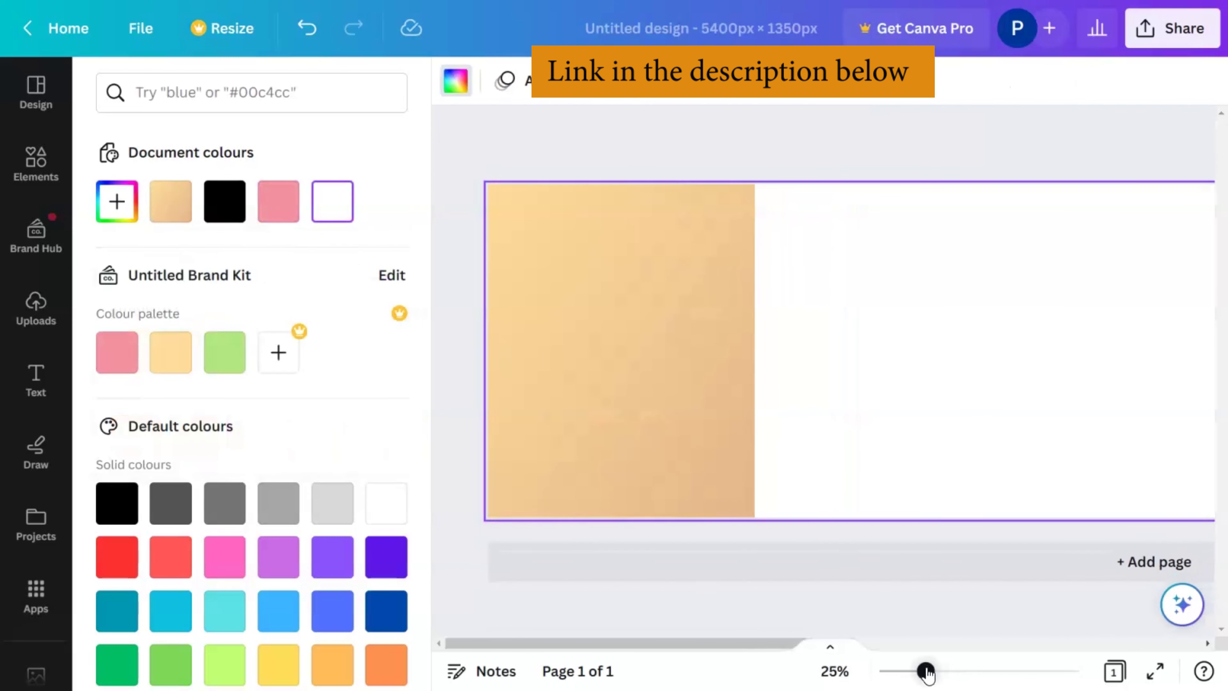
left_click(676, 408)
left_click_drag(657, 386, 839, 389)
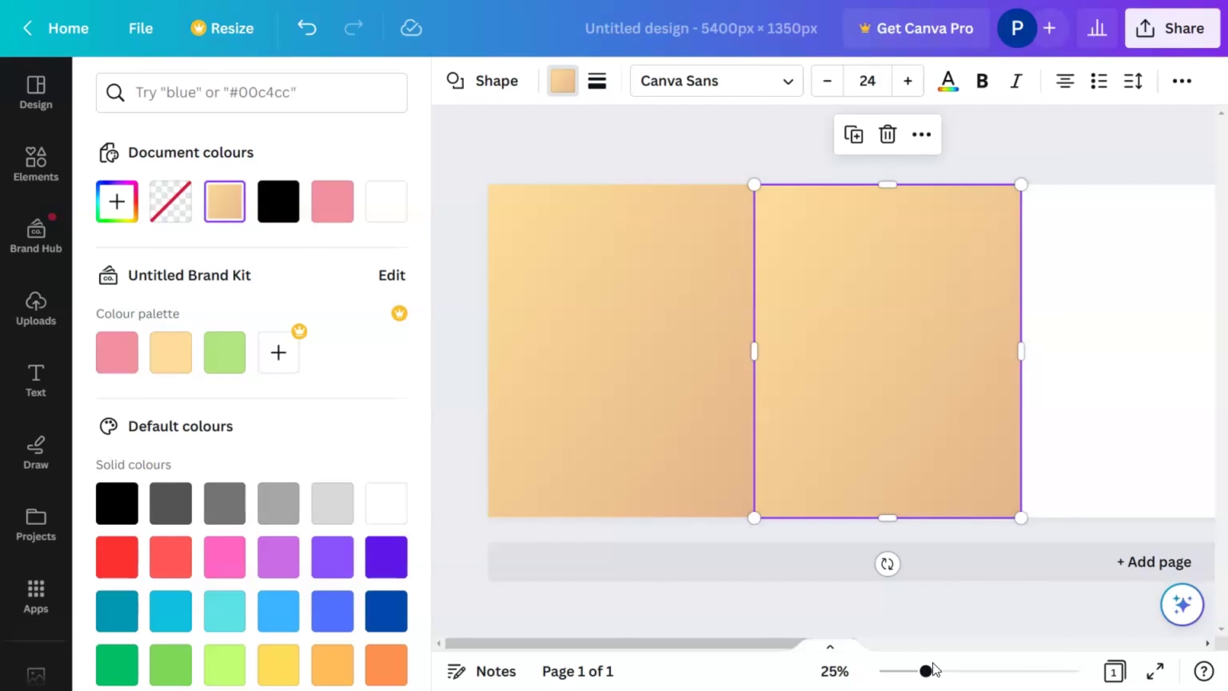
left_click_drag(920, 677, 907, 672)
left_click_drag(974, 327, 941, 359)
left_click_drag(945, 644, 1107, 642)
left_click_drag(1041, 354, 1041, 362)
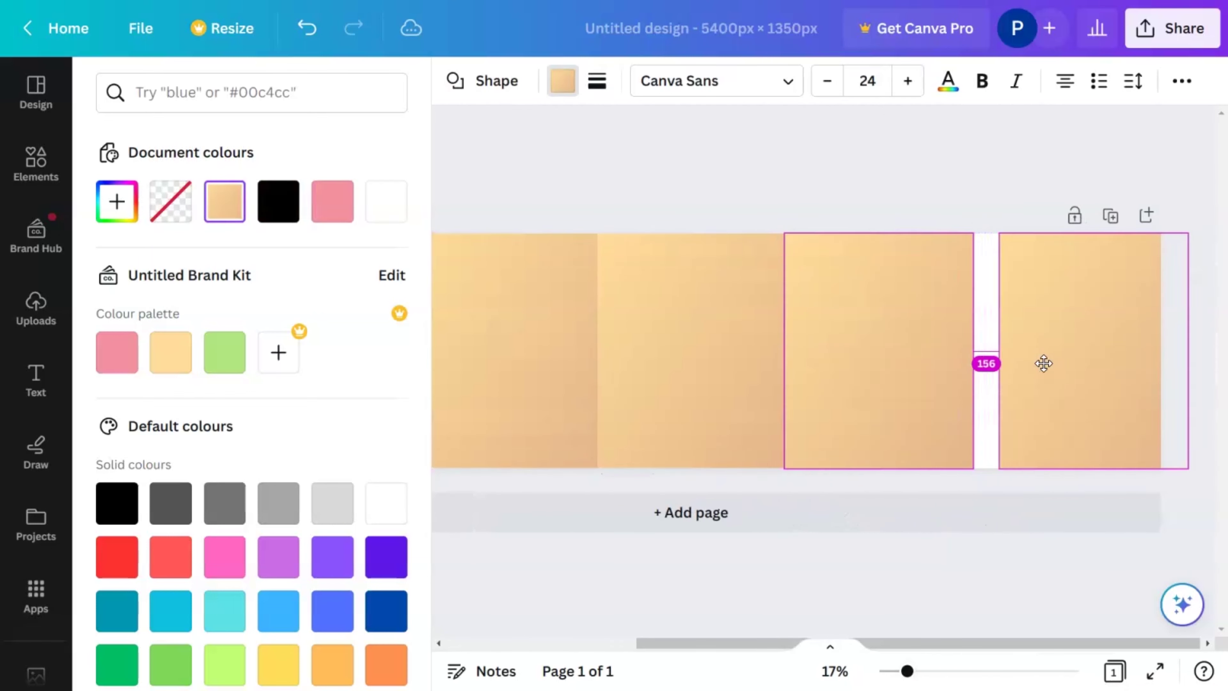
Swap the two gradient colours on the second and fourth panels so their gradients run in reverse.
left_click(724, 348)
left_click(117, 201)
left_click_drag(129, 357, 180, 349)
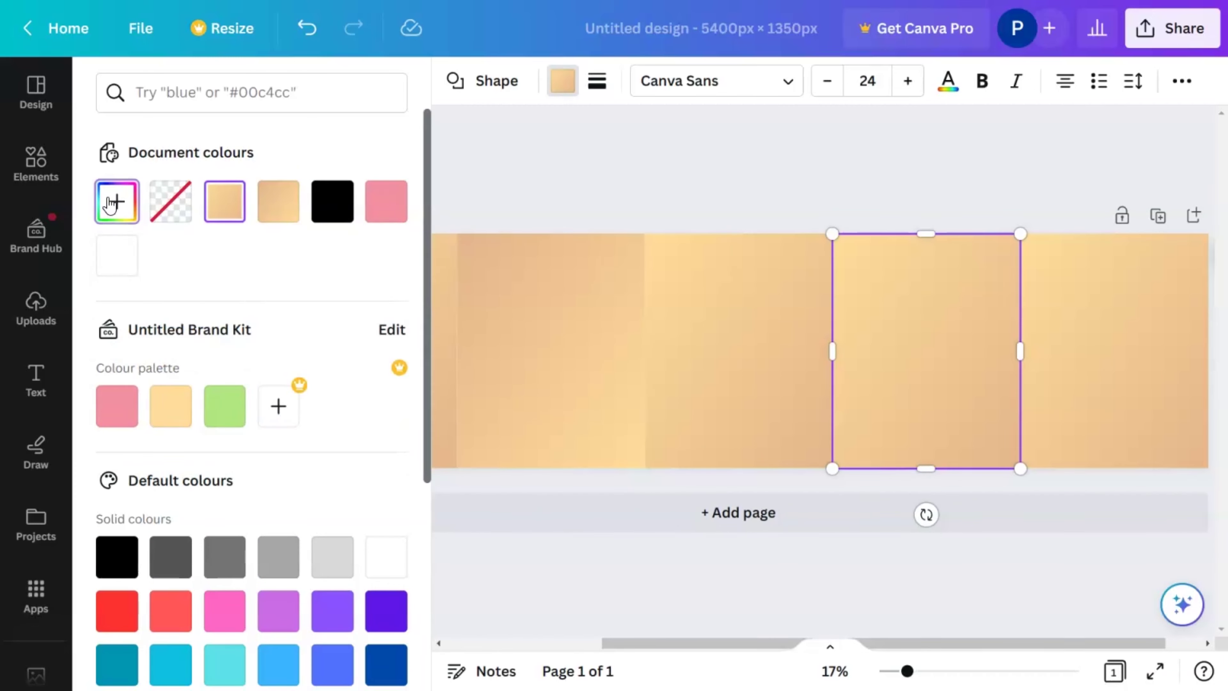
left_click_drag(180, 350, 131, 359)
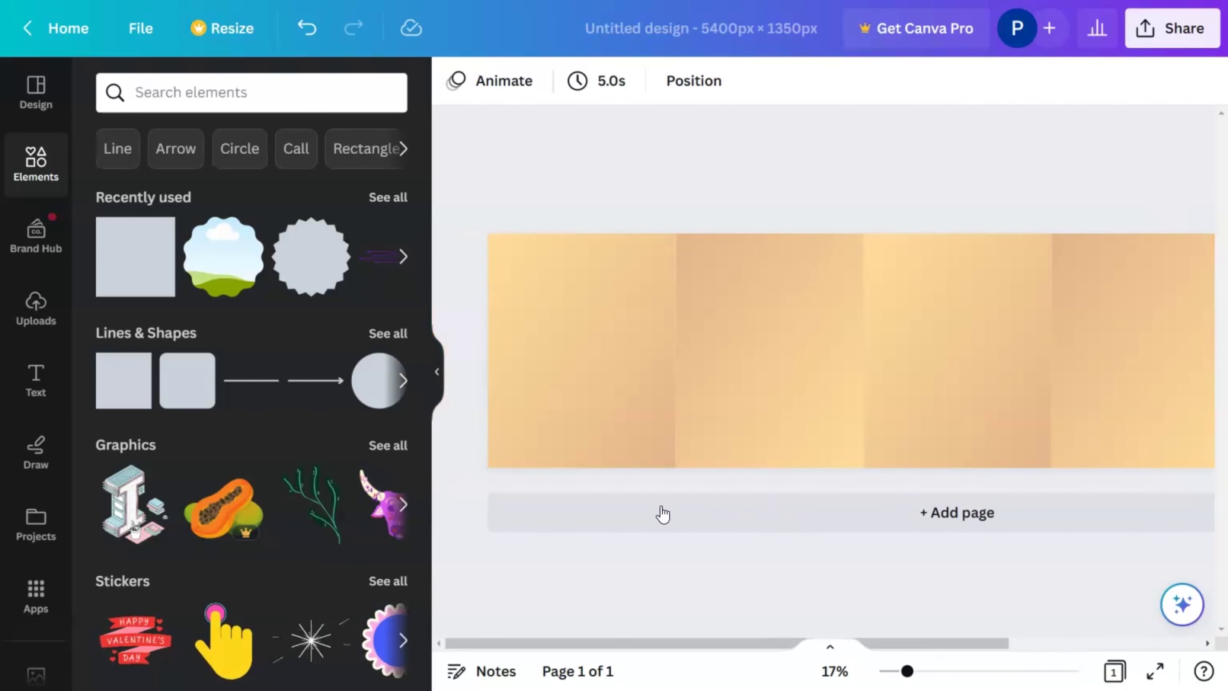
Recolour all five panels with a lighter peach gradient, with the gradient colours reversed on the second and fourth panels.
left_click(768, 350)
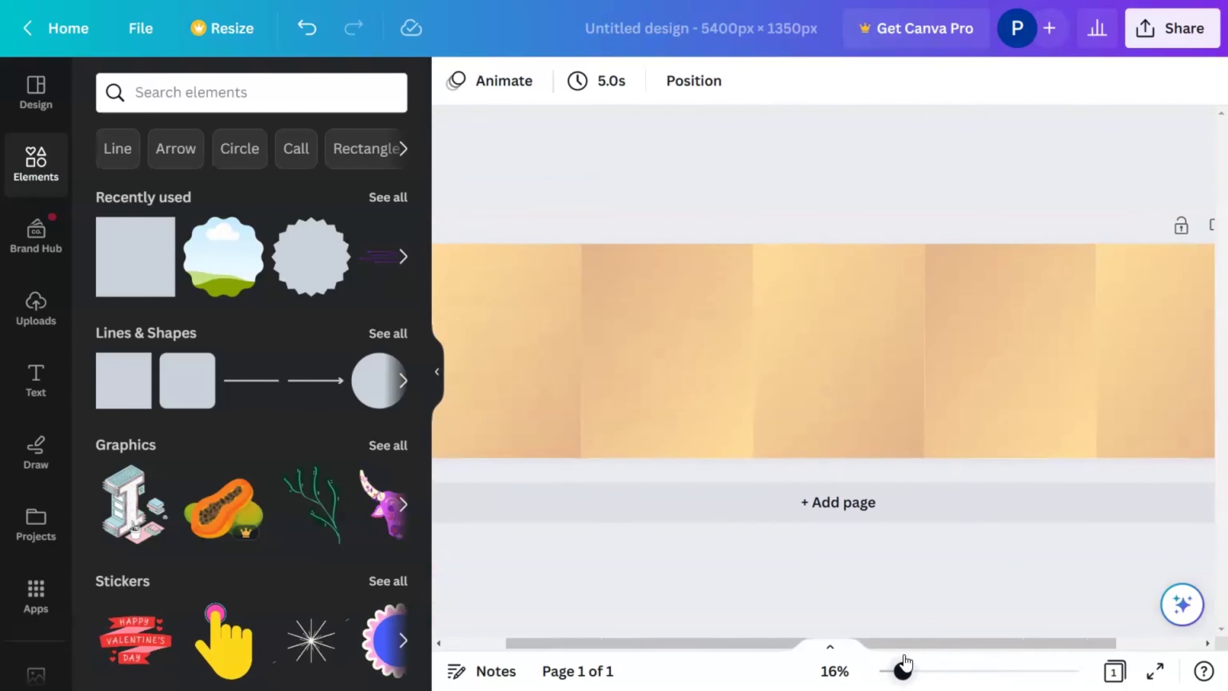
left_click(562, 80)
left_click(279, 406)
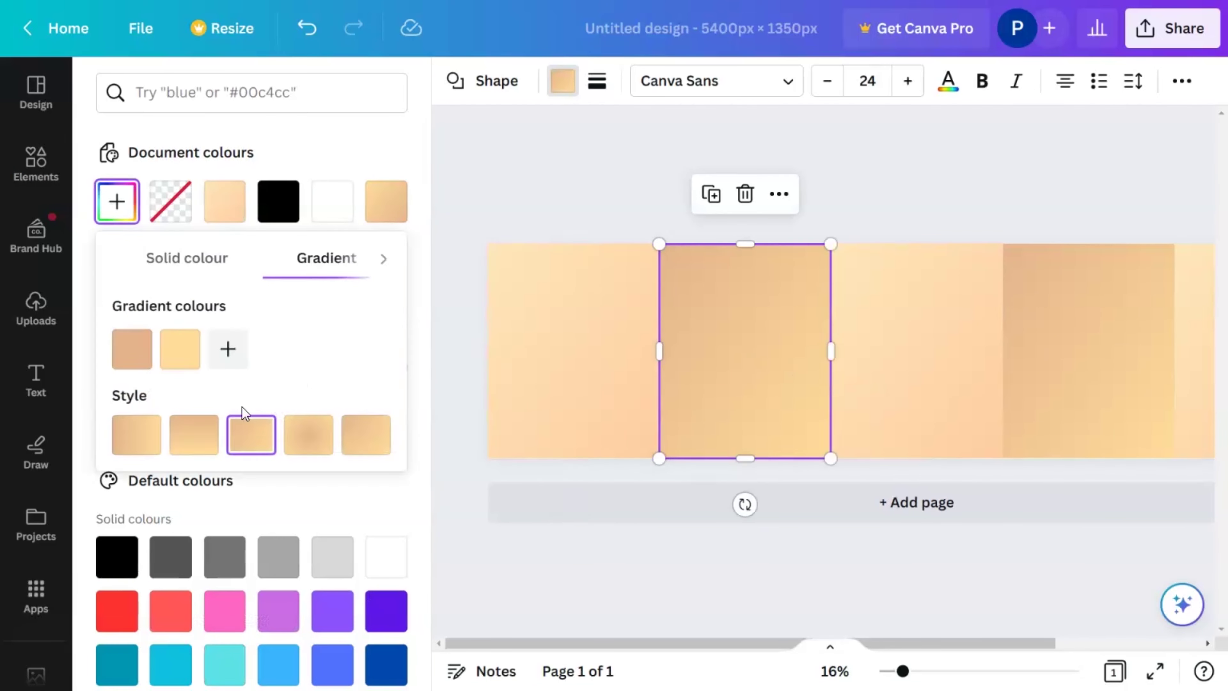
left_click(397, 218)
left_click(225, 200)
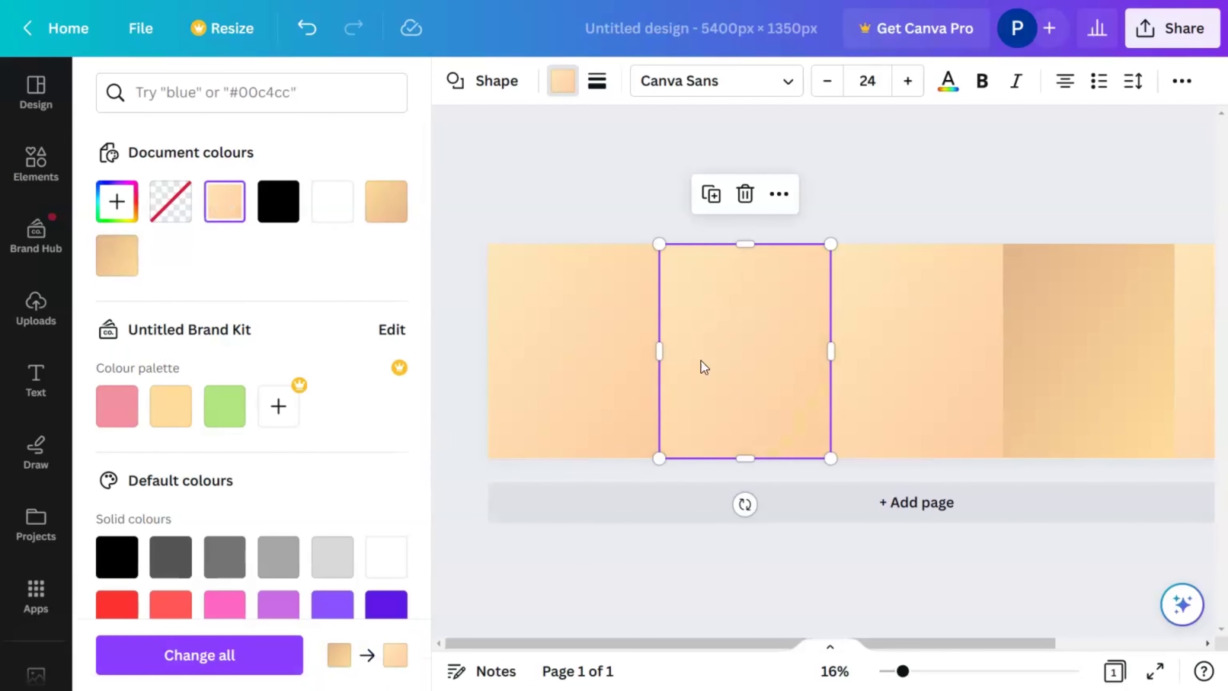
scroll(994, 652, "right", 3)
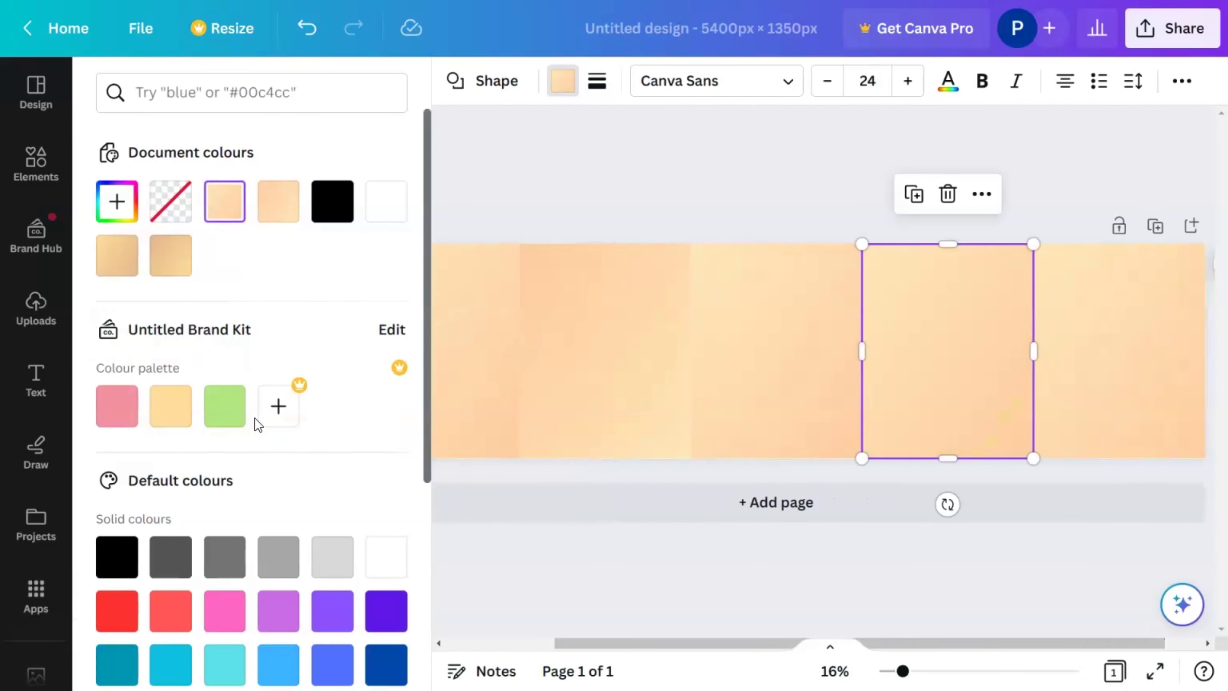
left_click(921, 631)
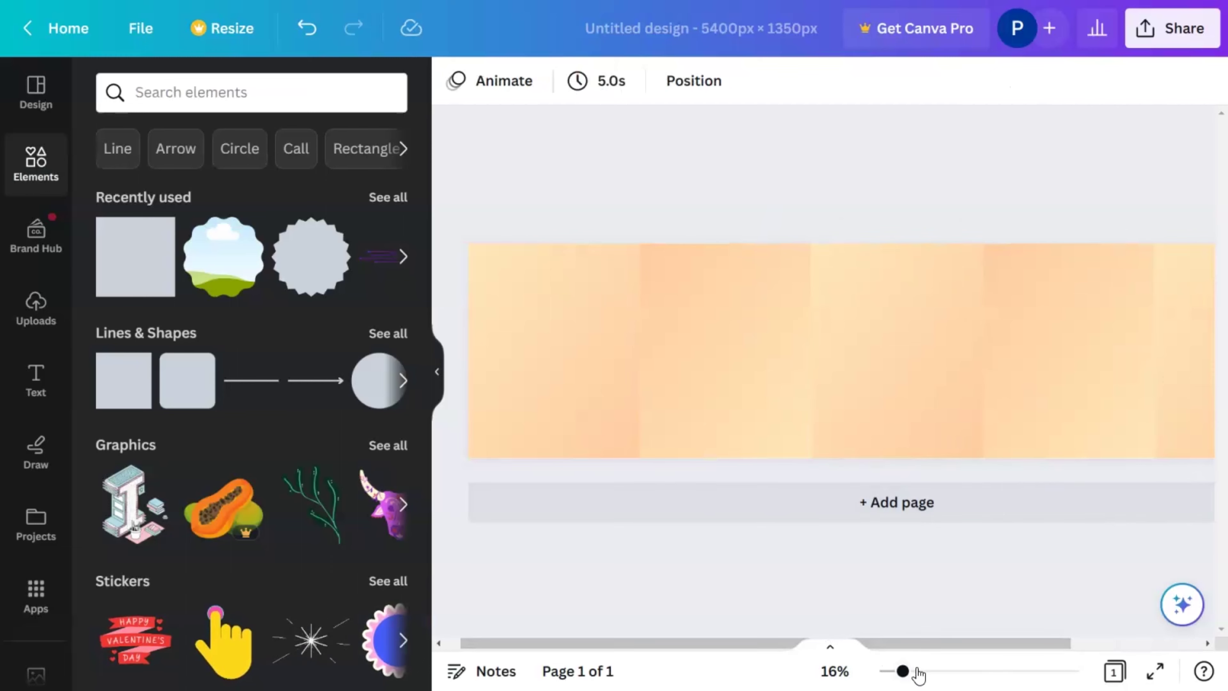
mouse_move(903, 672)
left_mouse_down()
mouse_move(931, 672)
mouse_move(896, 673)
left_mouse_up()
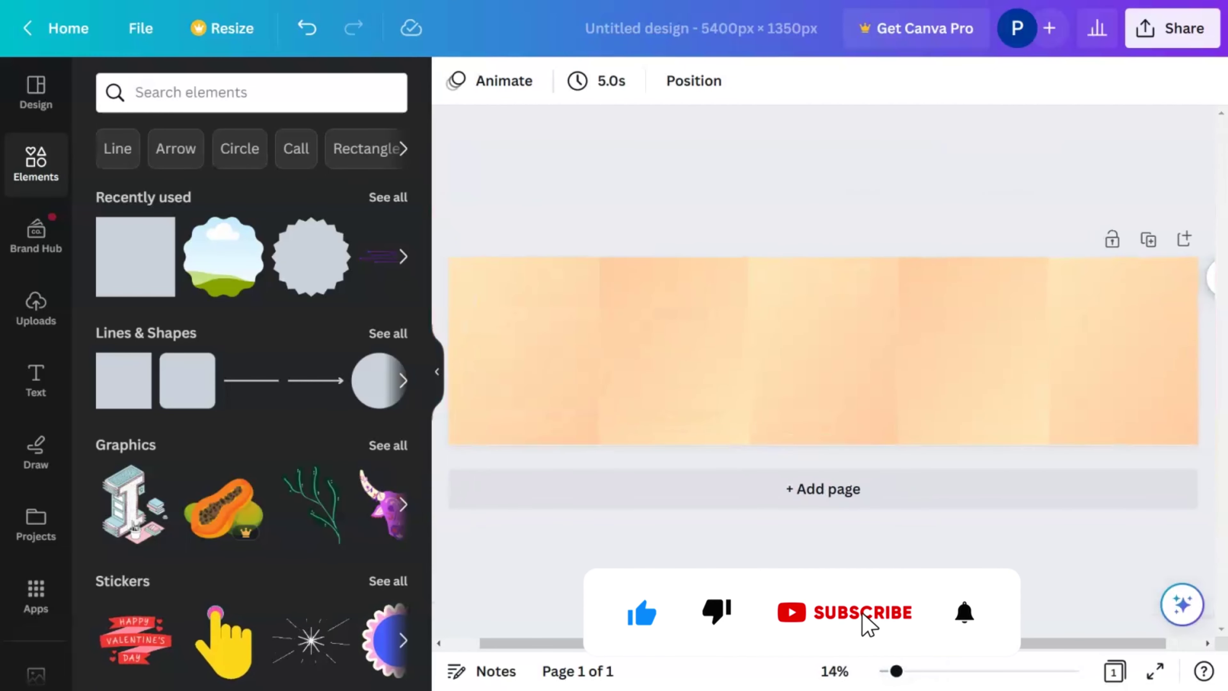
left_click(211, 102)
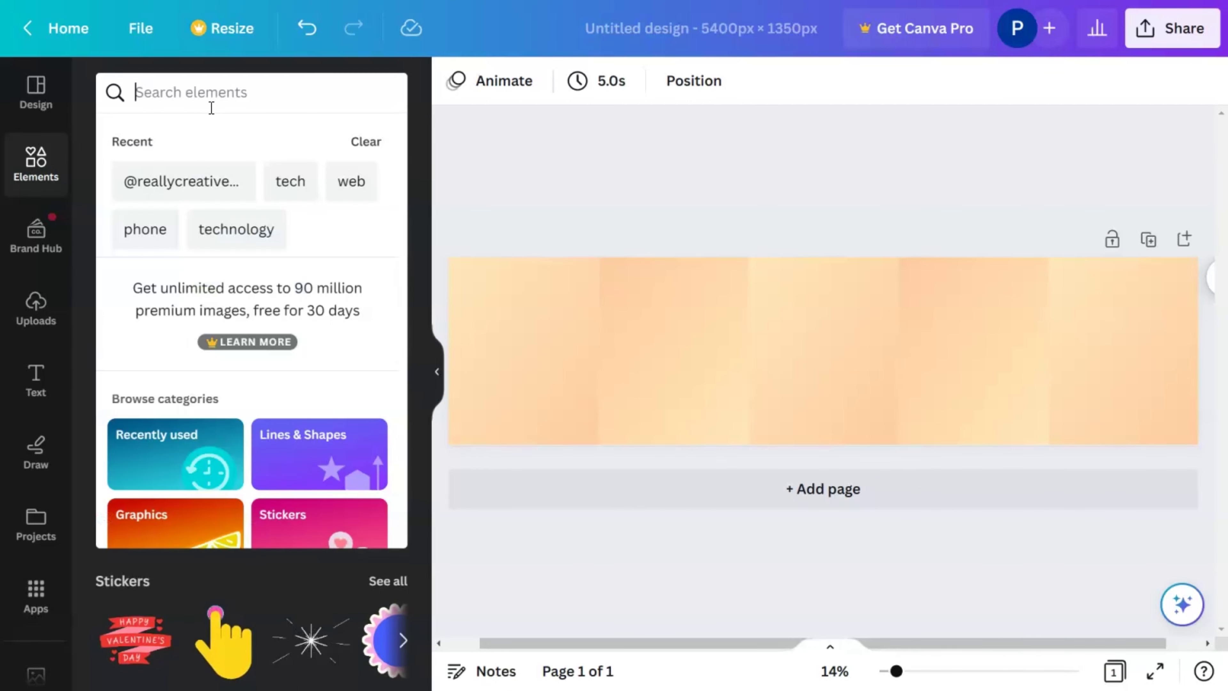
left_click(196, 183)
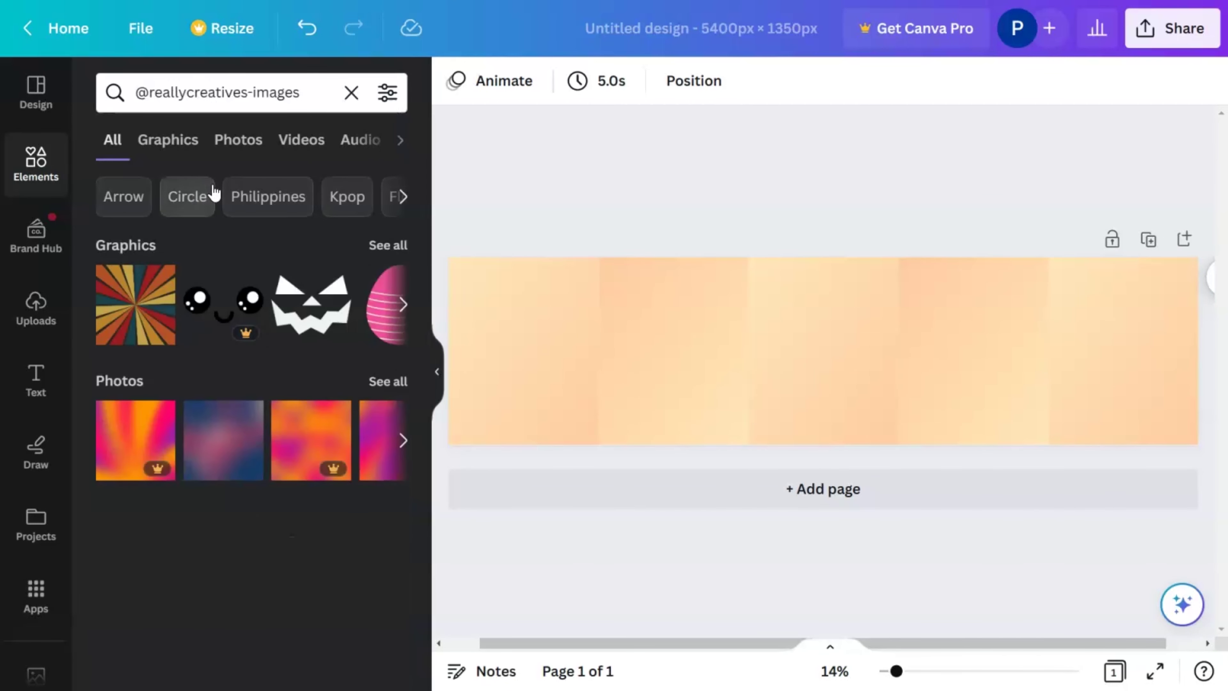
left_click(389, 245)
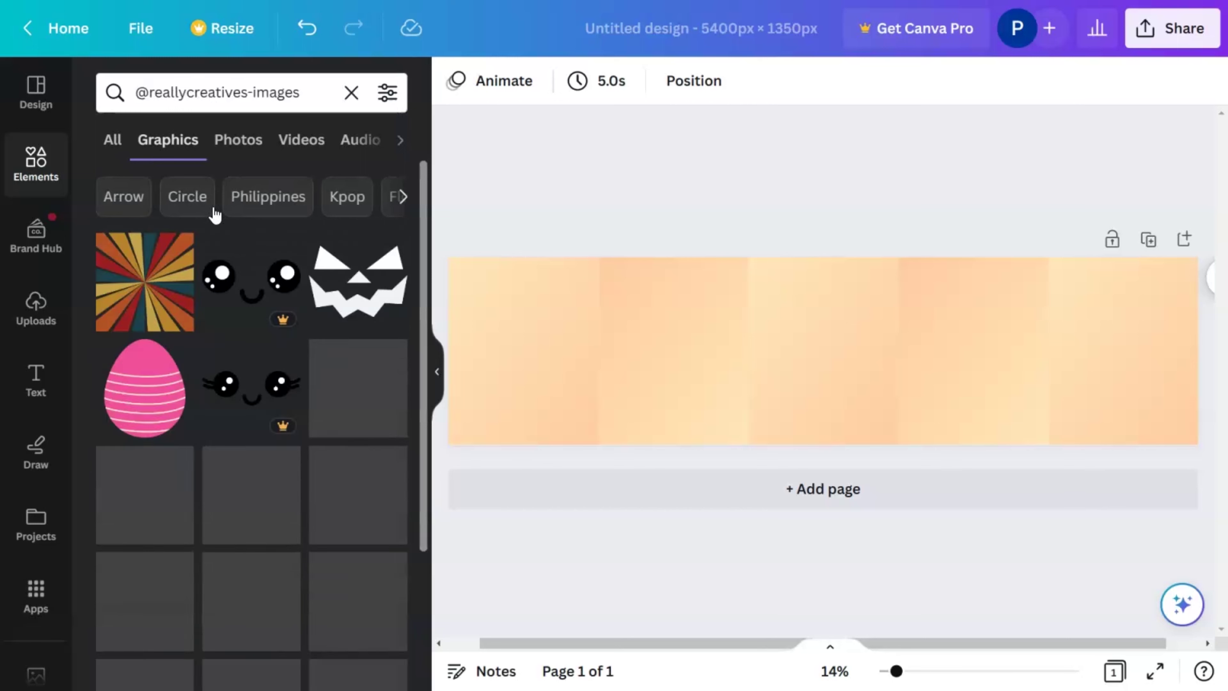
Browse the graphics results for brown boho shapes such as arches and organic blobs.
scroll(282, 419, "down", 5)
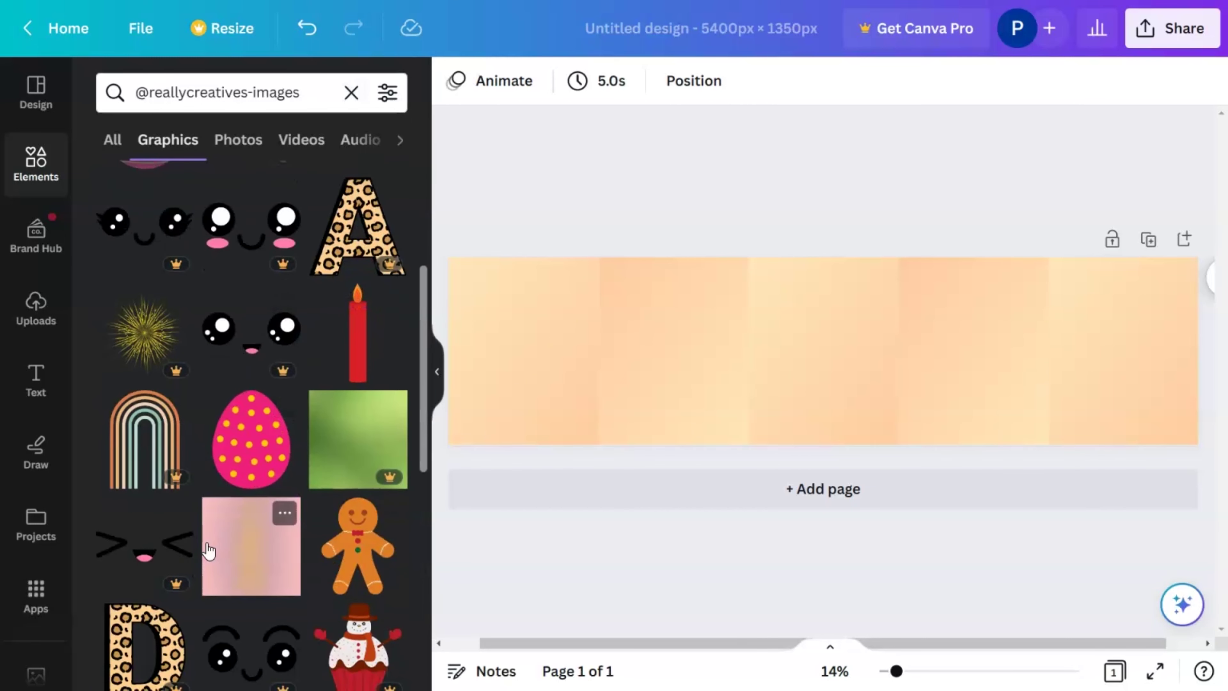
scroll(209, 551, "down", 10)
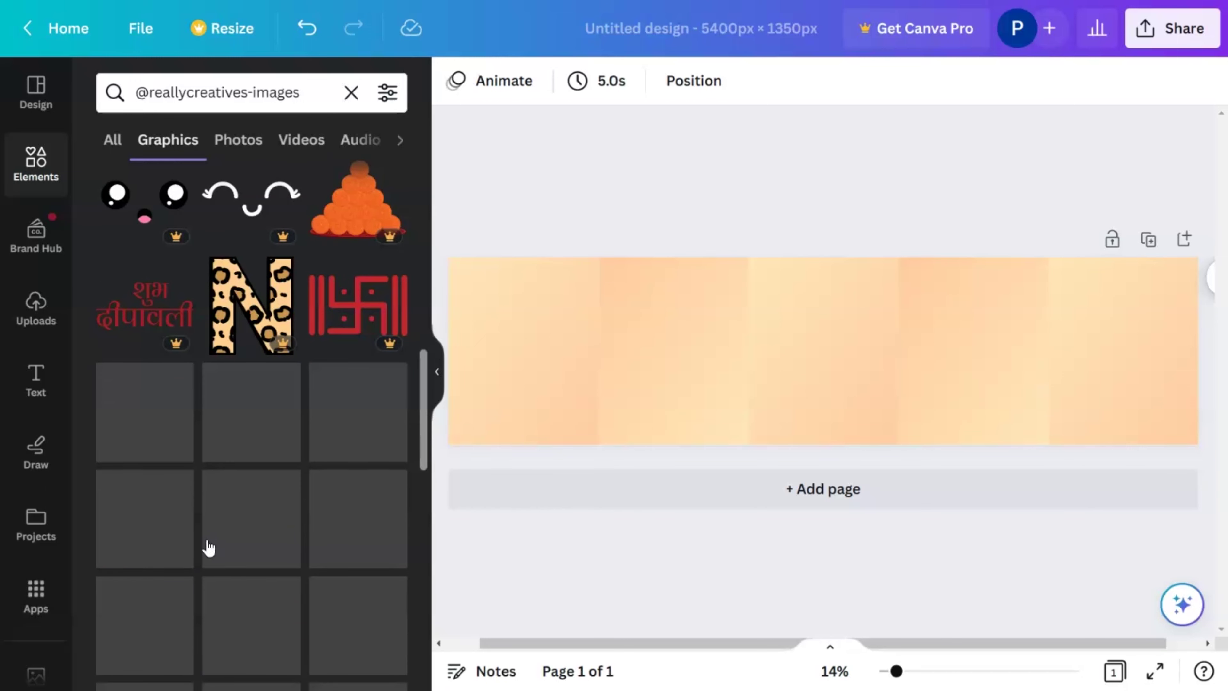
scroll(209, 547, "down", 10)
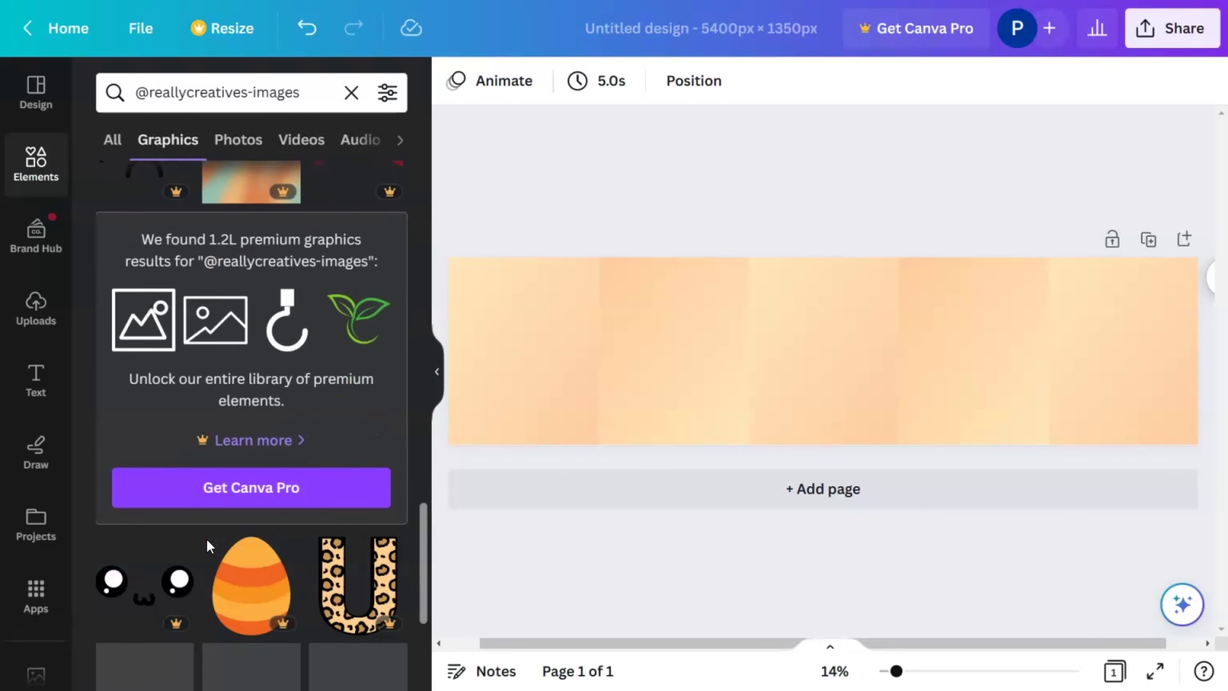
scroll(196, 532, "down", 5)
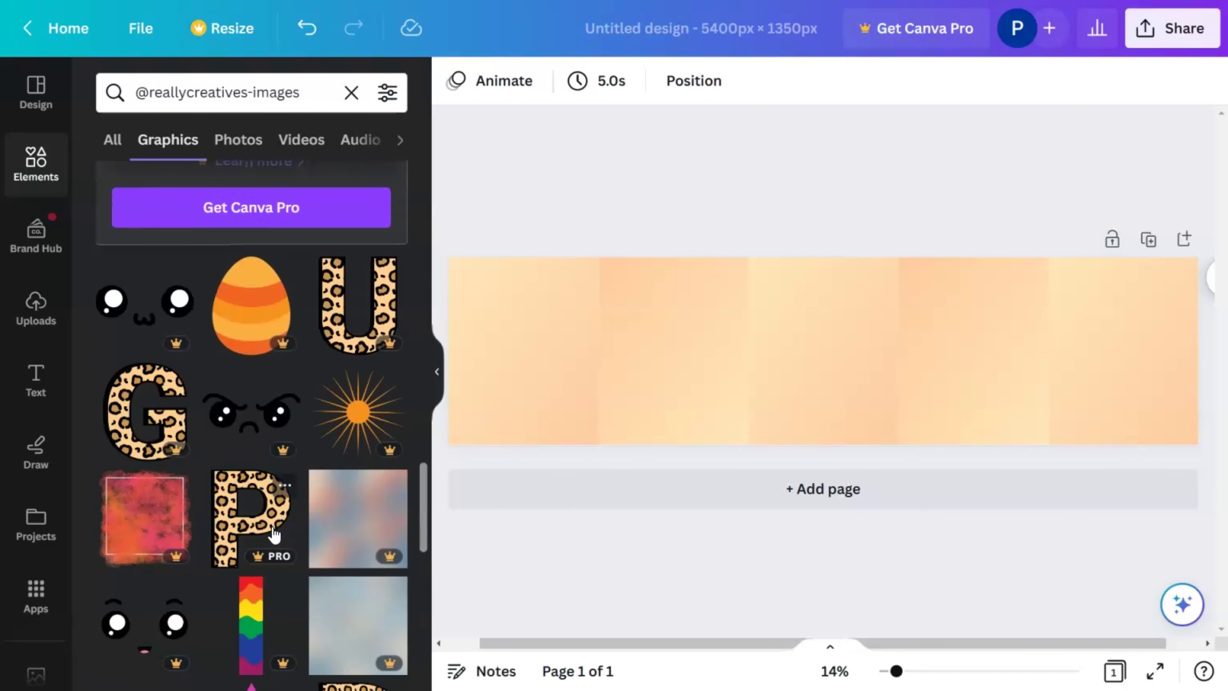
scroll(274, 532, "down", 12)
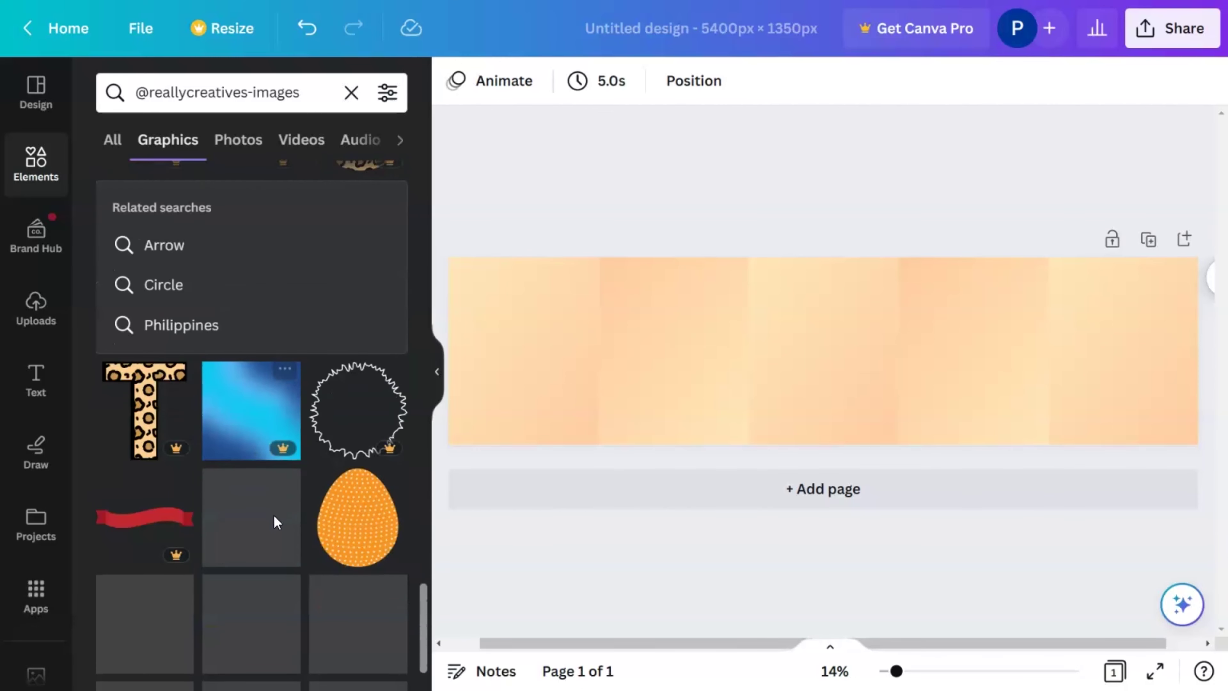
scroll(273, 515, "down", 7)
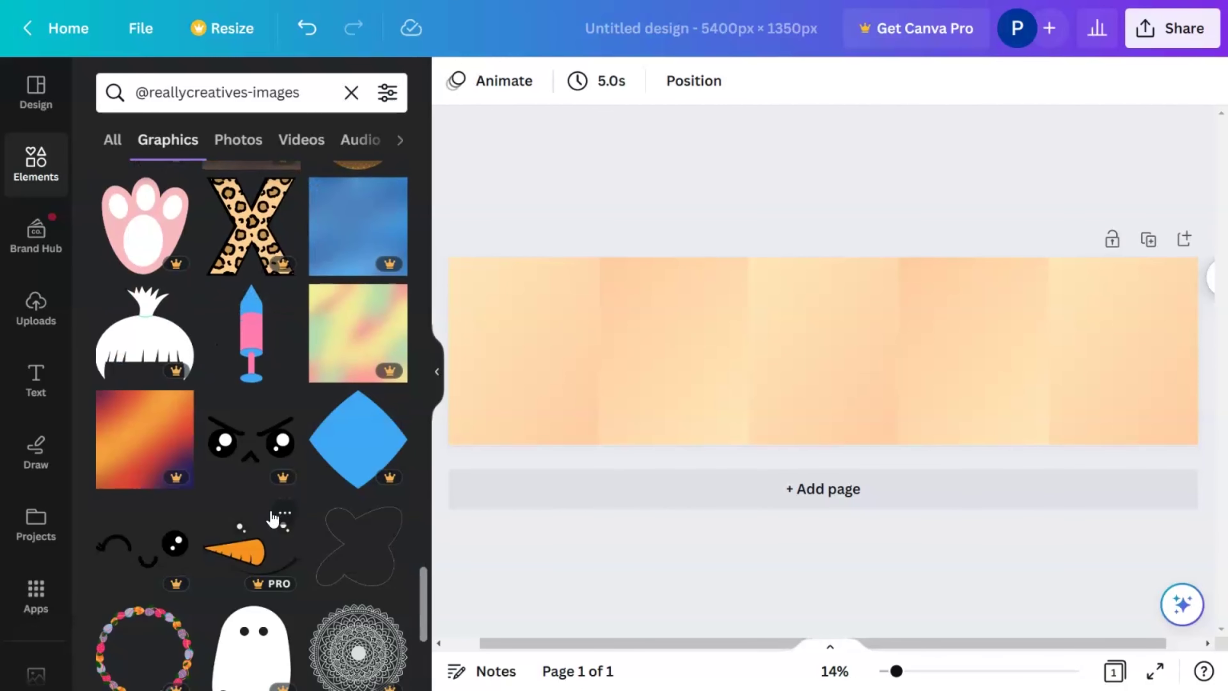
scroll(274, 518, "down", 5)
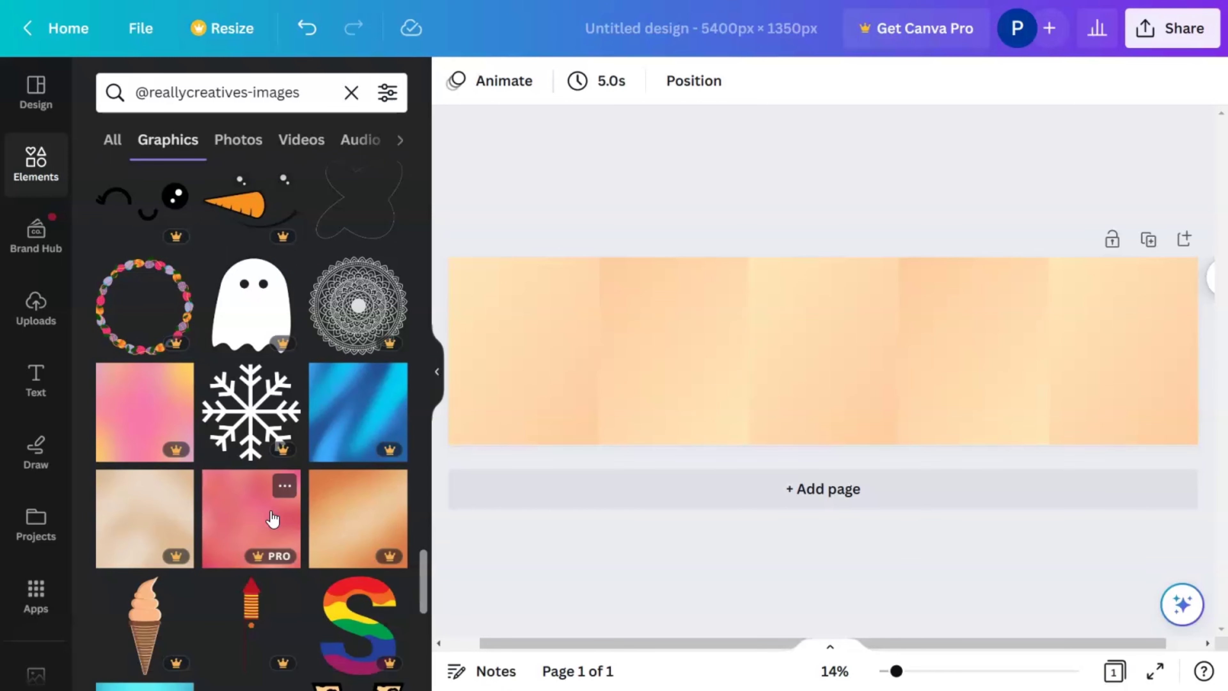
scroll(274, 517, "down", 5)
scroll(273, 518, "down", 5)
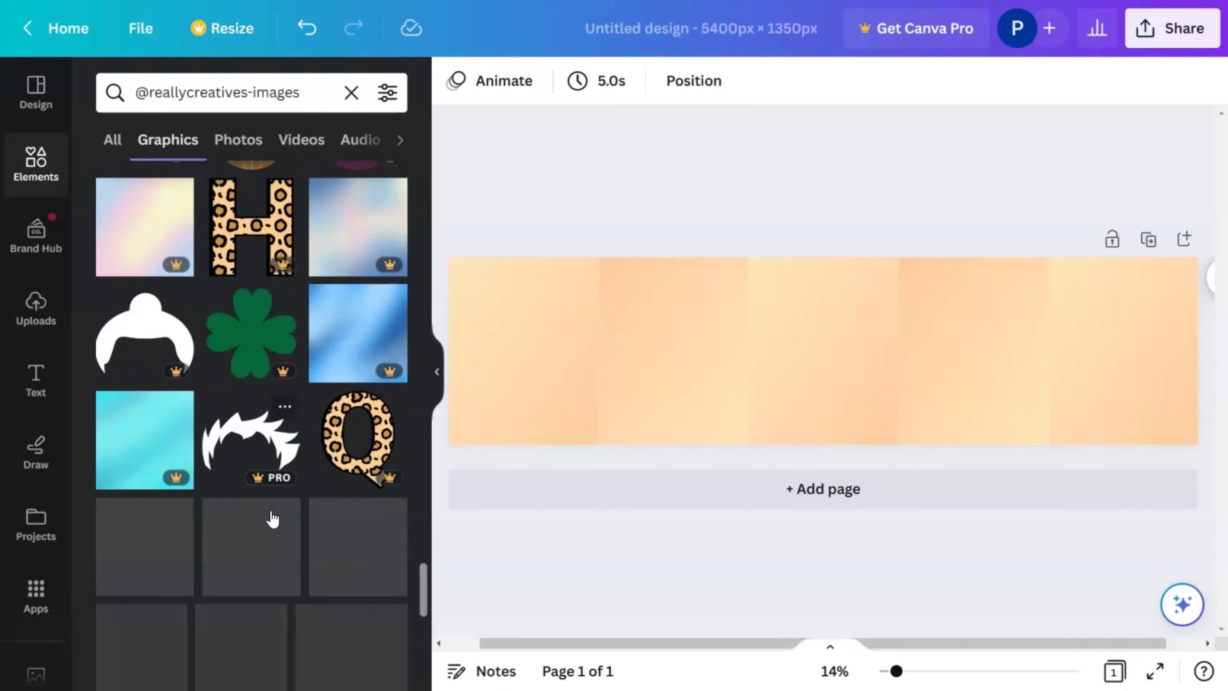
scroll(272, 516, "down", 7)
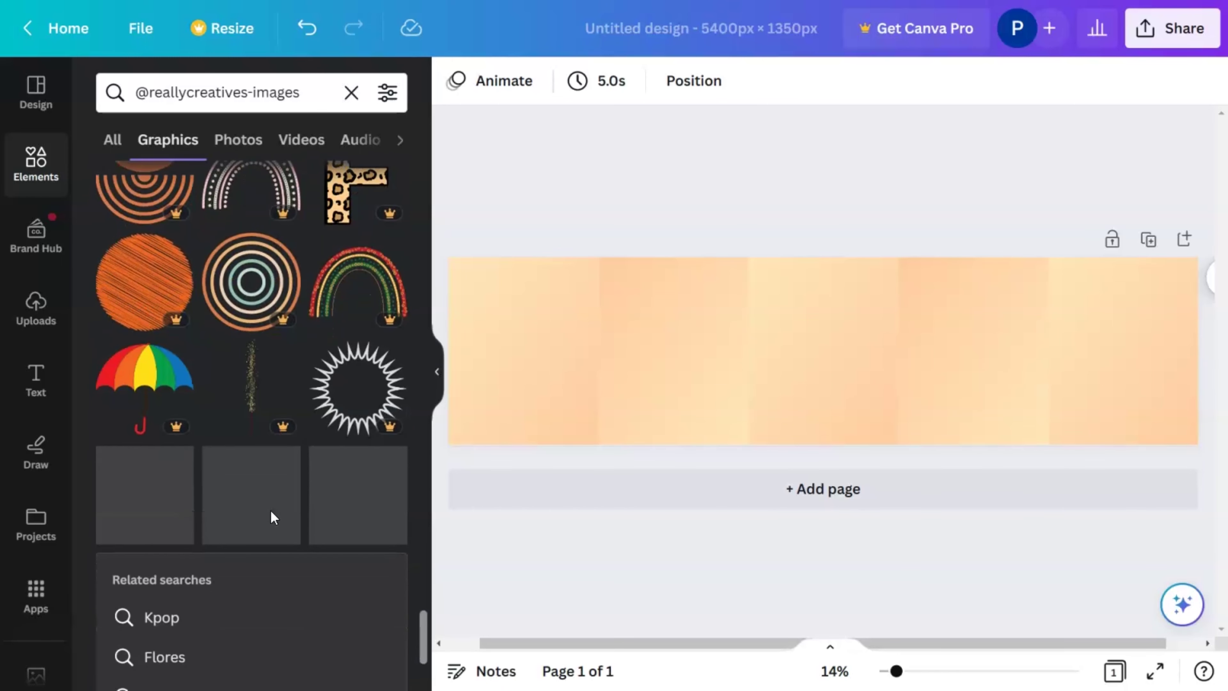
scroll(273, 518, "down", 10)
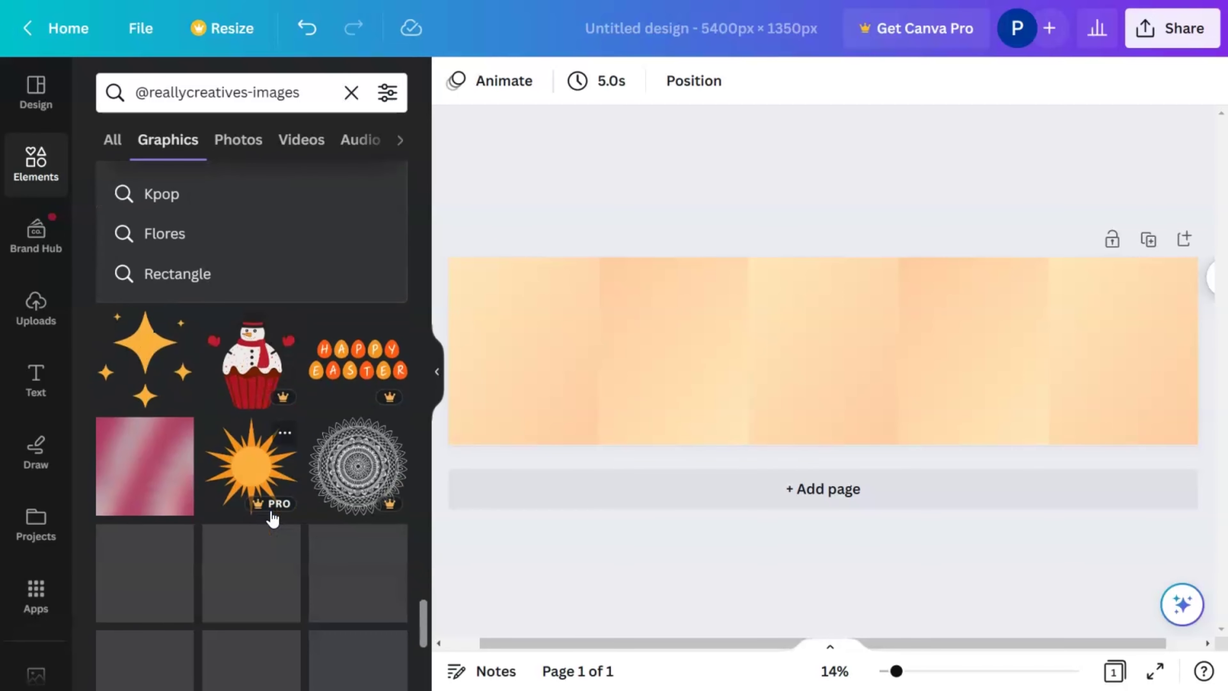
scroll(273, 519, "down", 5)
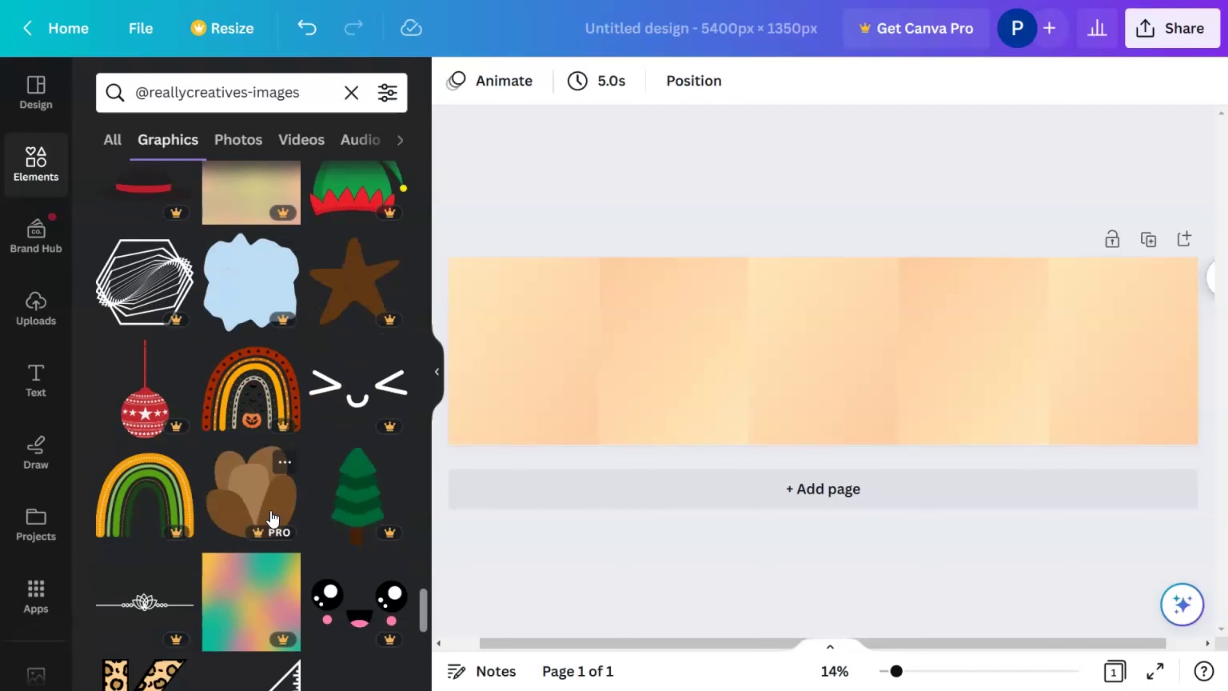
scroll(273, 518, "down", 6)
scroll(273, 519, "down", 10)
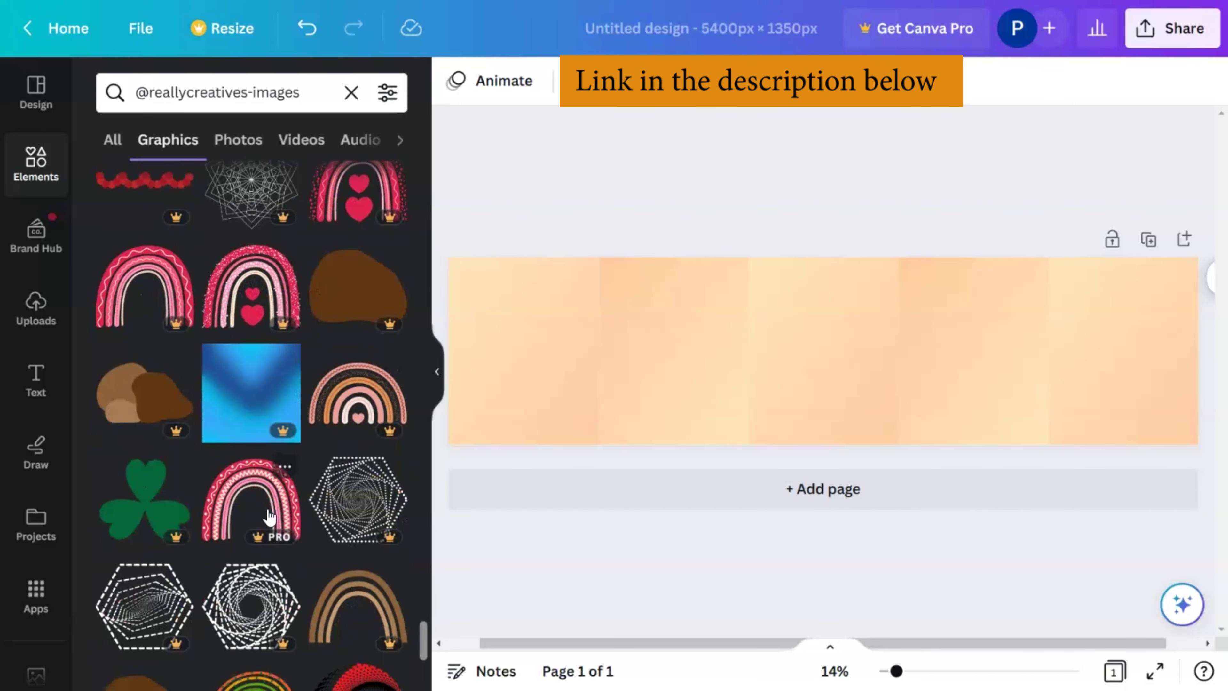
scroll(267, 516, "down", 8)
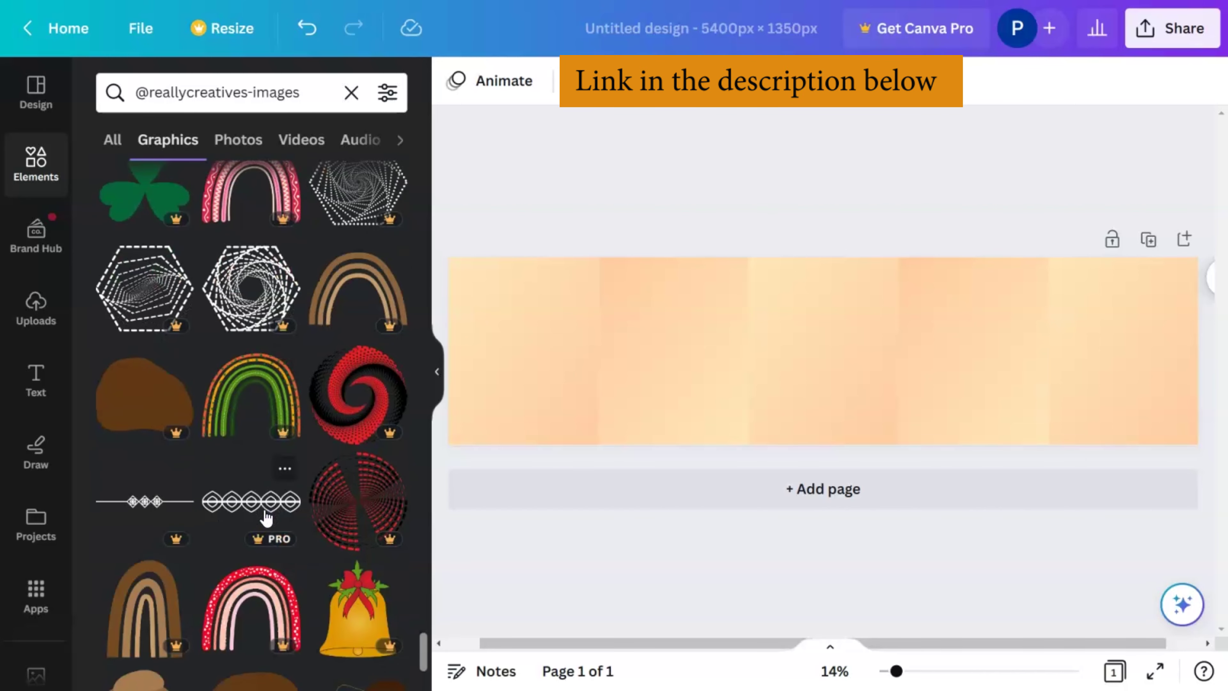
scroll(254, 515, "down", 3)
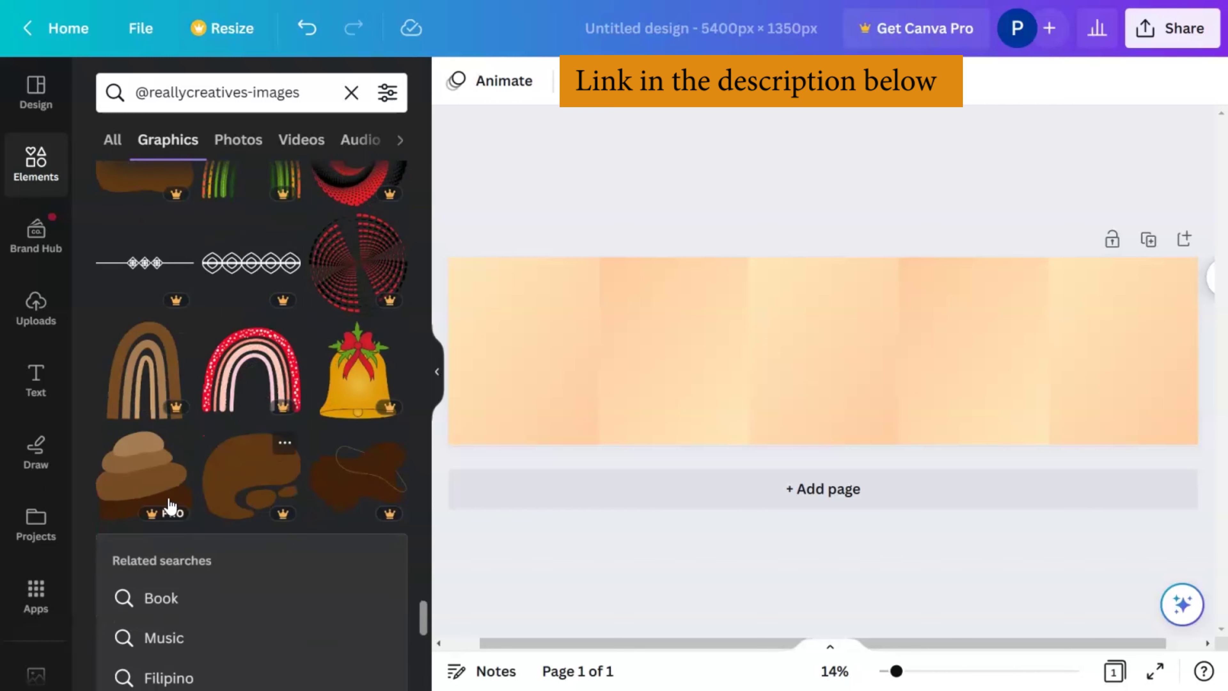
Add the narrow brown arch graphic, enlarge it and stand it on the page's lower edge across the first and second panels.
left_click(151, 381)
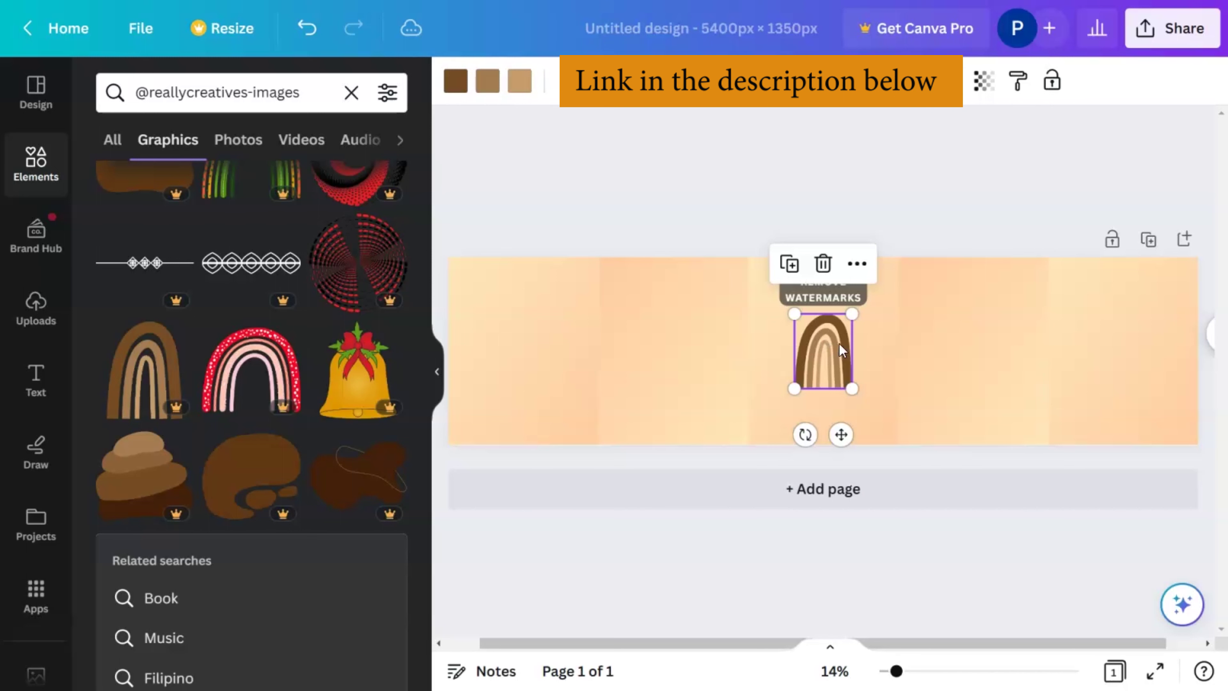
left_click_drag(838, 342, 647, 466)
left_click_drag(622, 418, 625, 393)
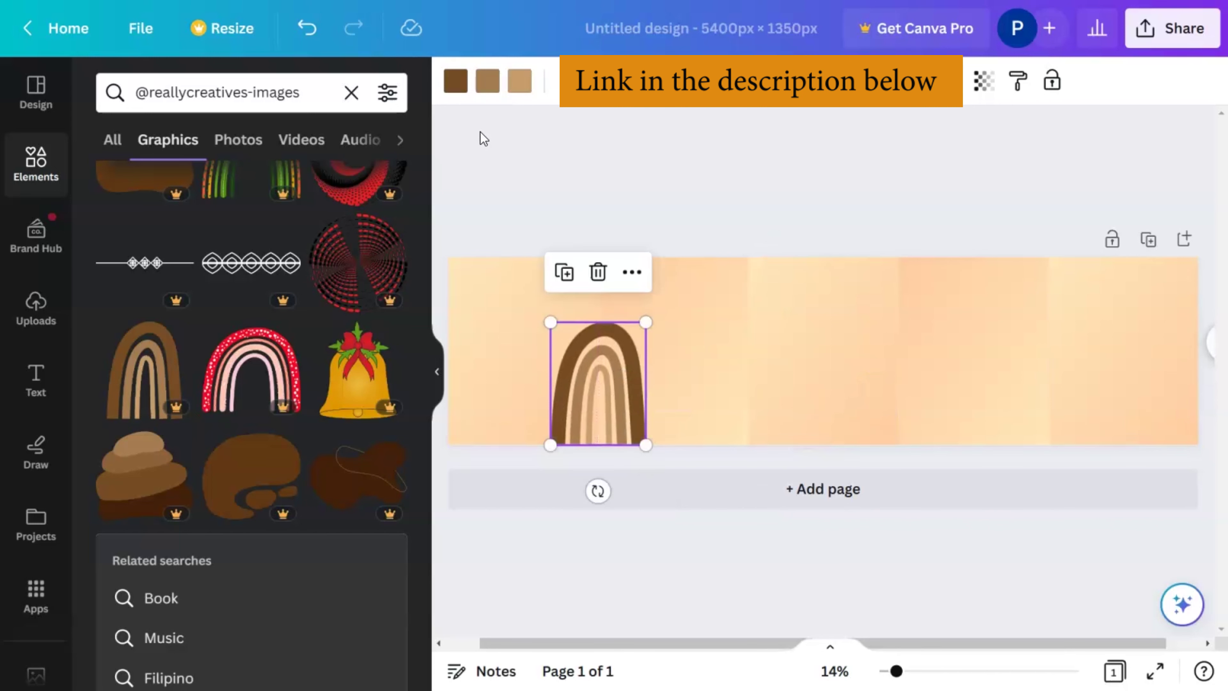
Recolour the arch's outer band to the orange-brown #AD6620.
left_click(458, 87)
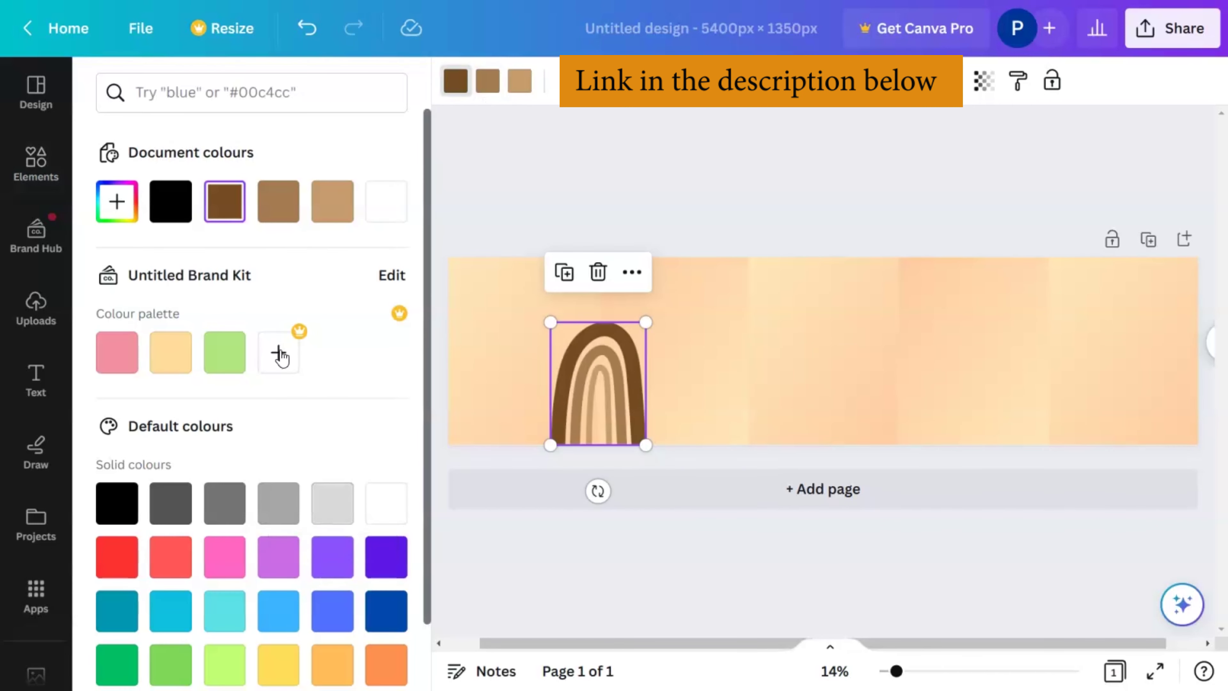
left_click(455, 83)
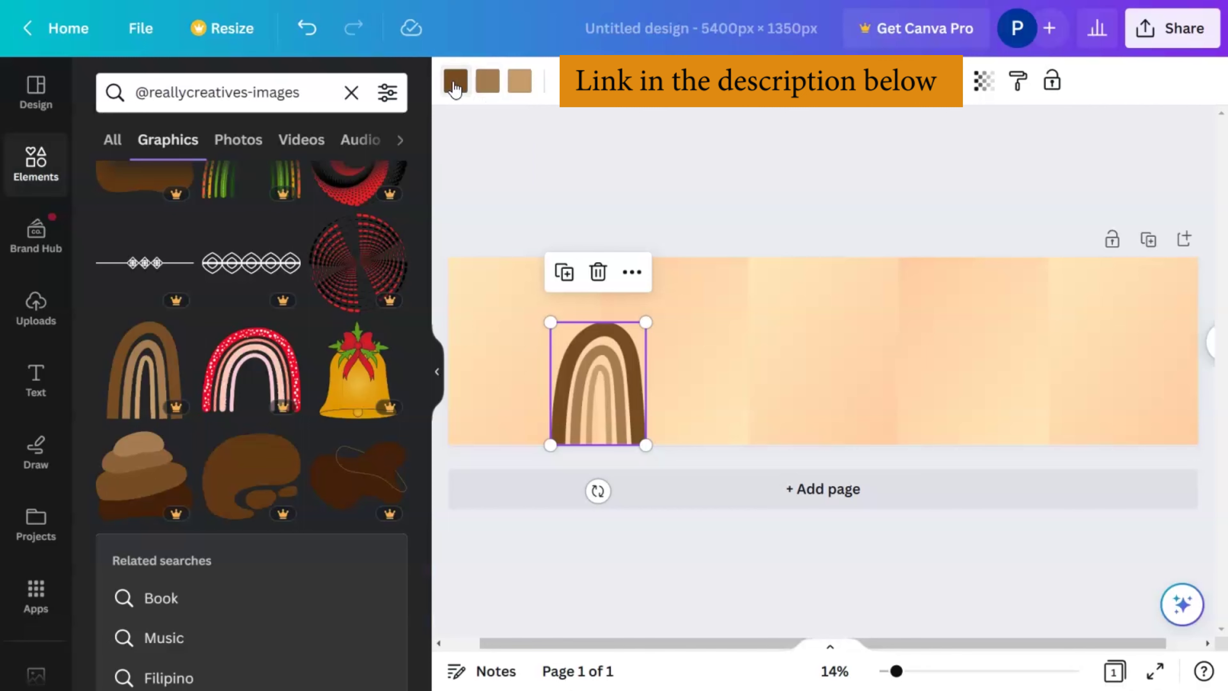
left_click(455, 83)
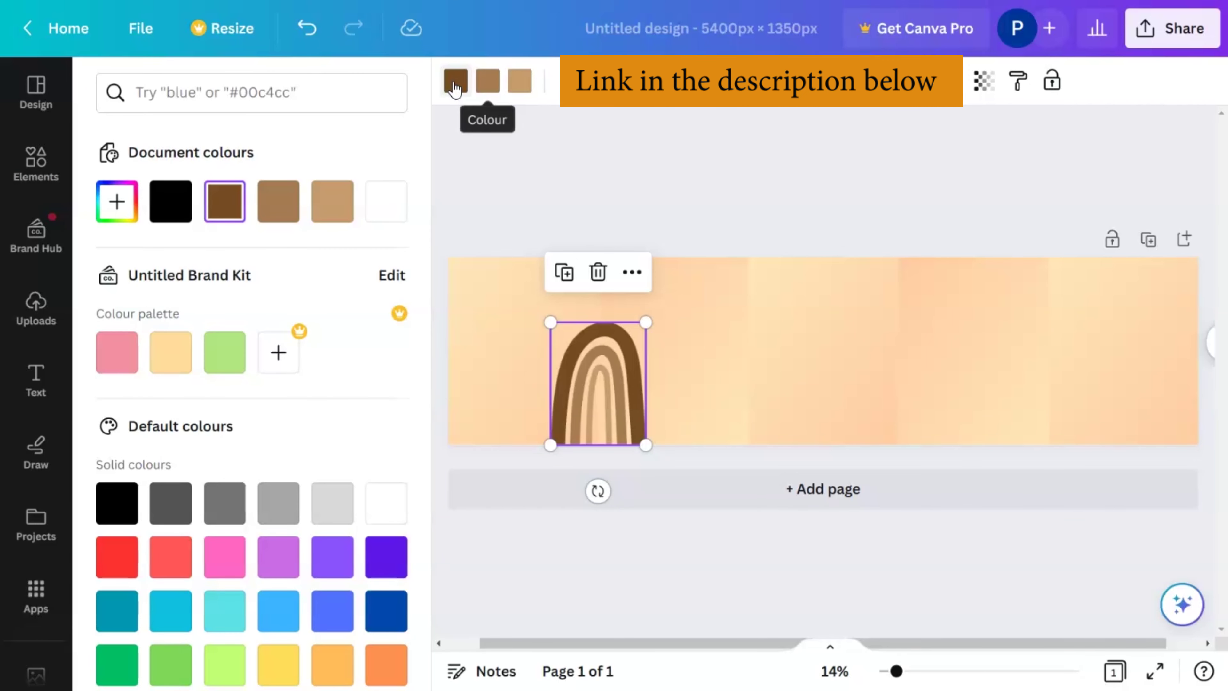
left_click(116, 201)
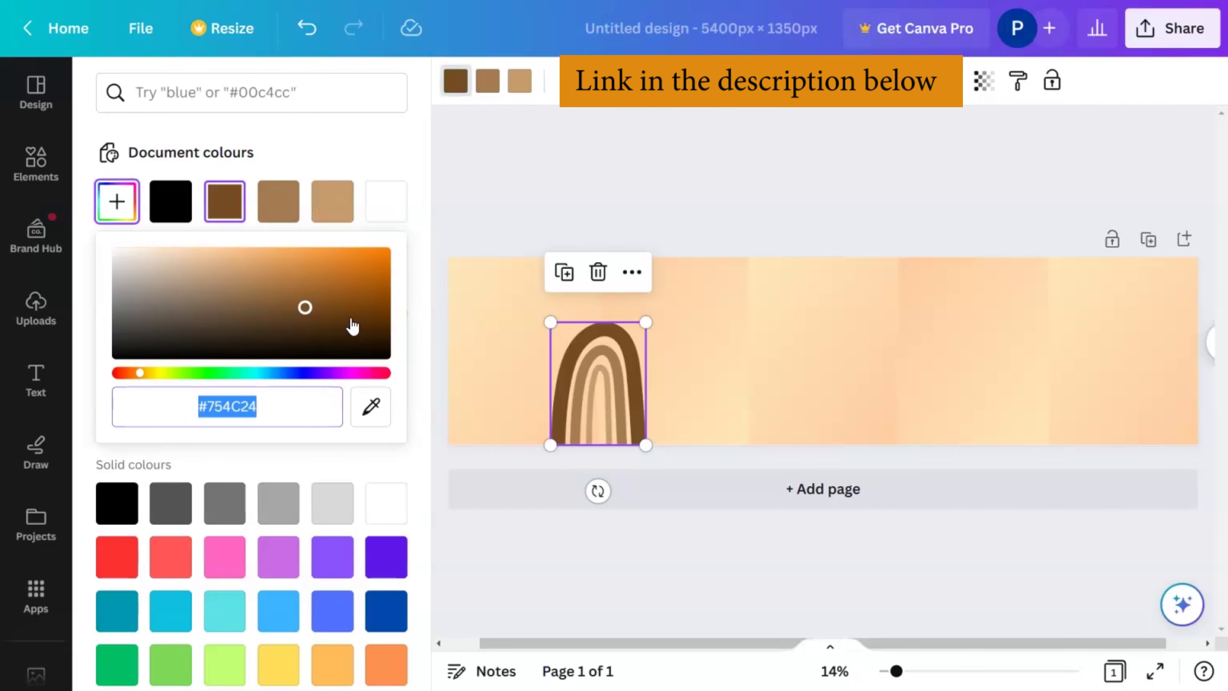
left_click(338, 290)
left_click_drag(337, 288, 339, 283)
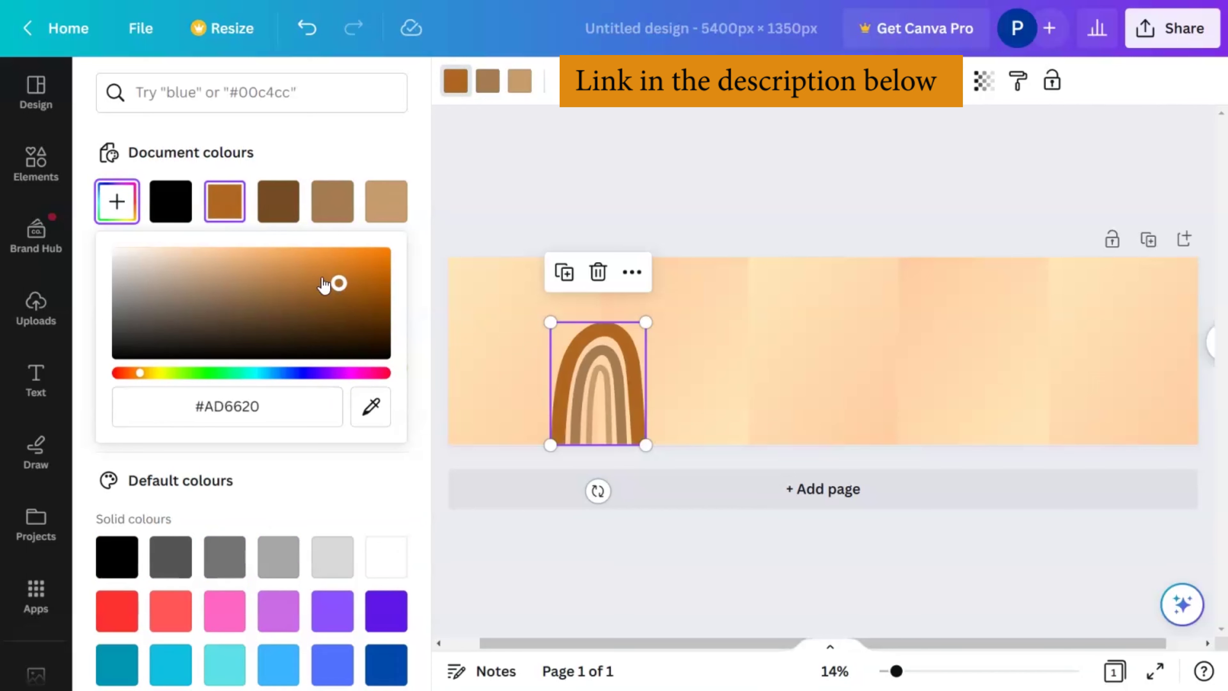
Recolour the arch's middle band to the darker brown #894F16.
left_click(487, 81)
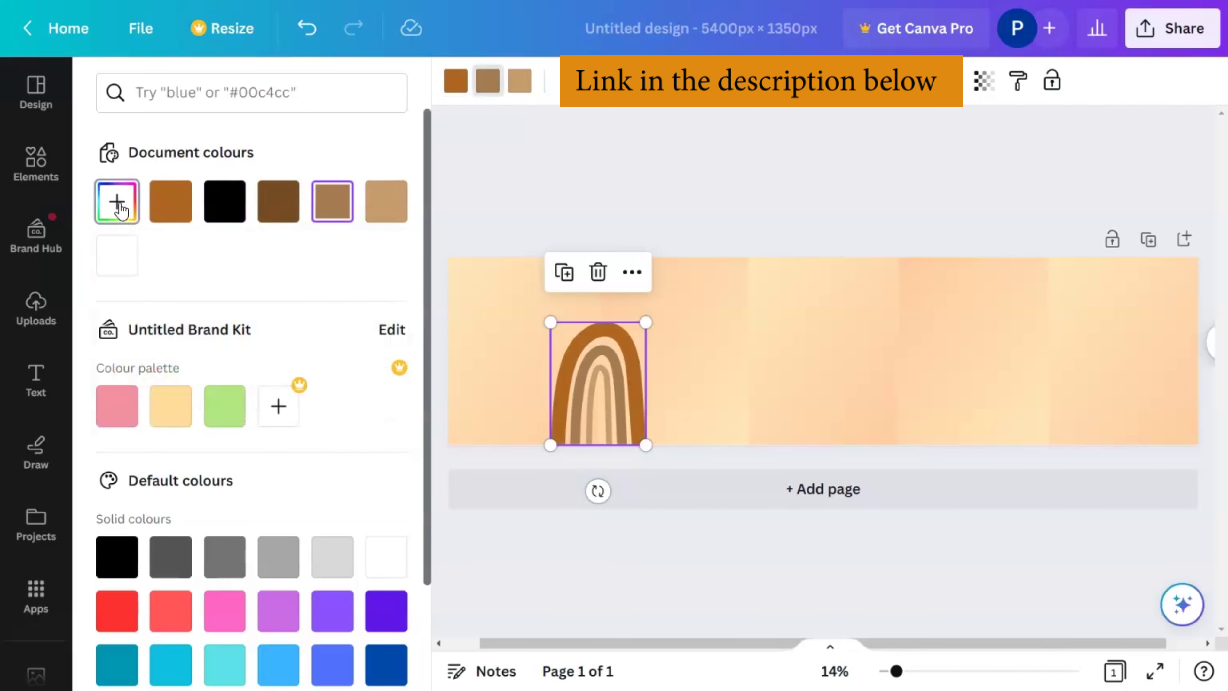
left_click(170, 201)
left_click(116, 201)
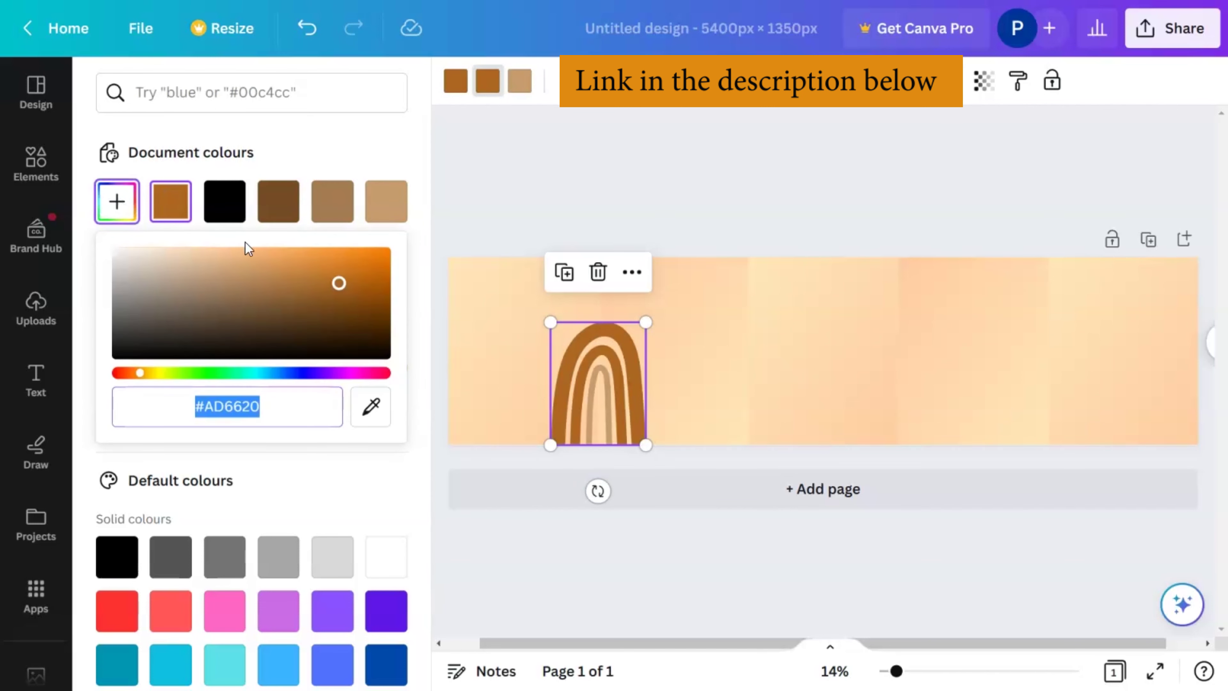
left_click_drag(339, 295, 346, 299)
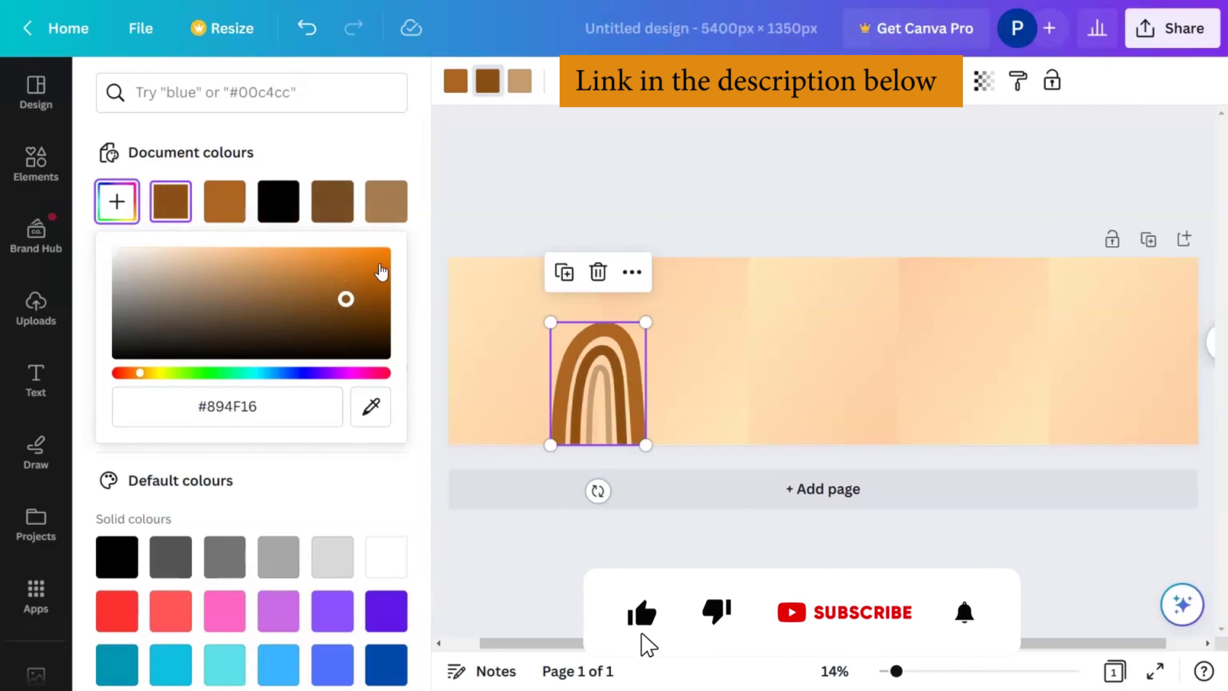
Recolour the arch's innermost band to the dark brown #62380E and deselect the arch.
left_click(519, 81)
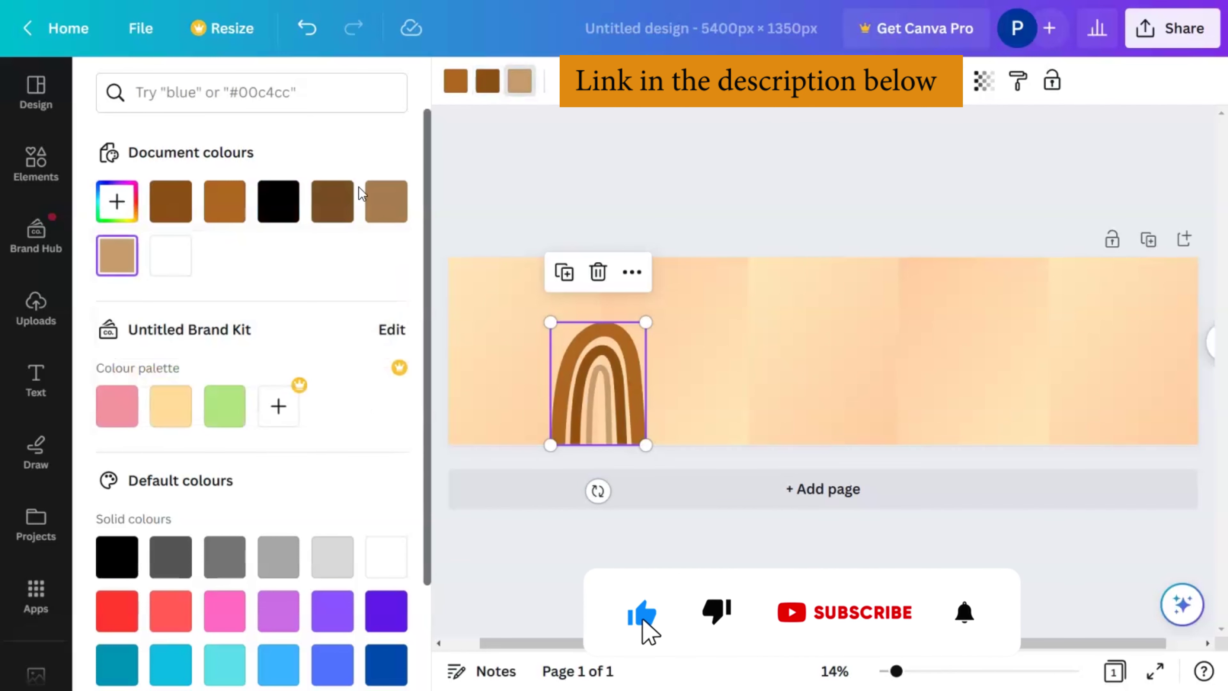
left_click(170, 201)
left_click(117, 201)
left_click_drag(350, 310, 350, 313)
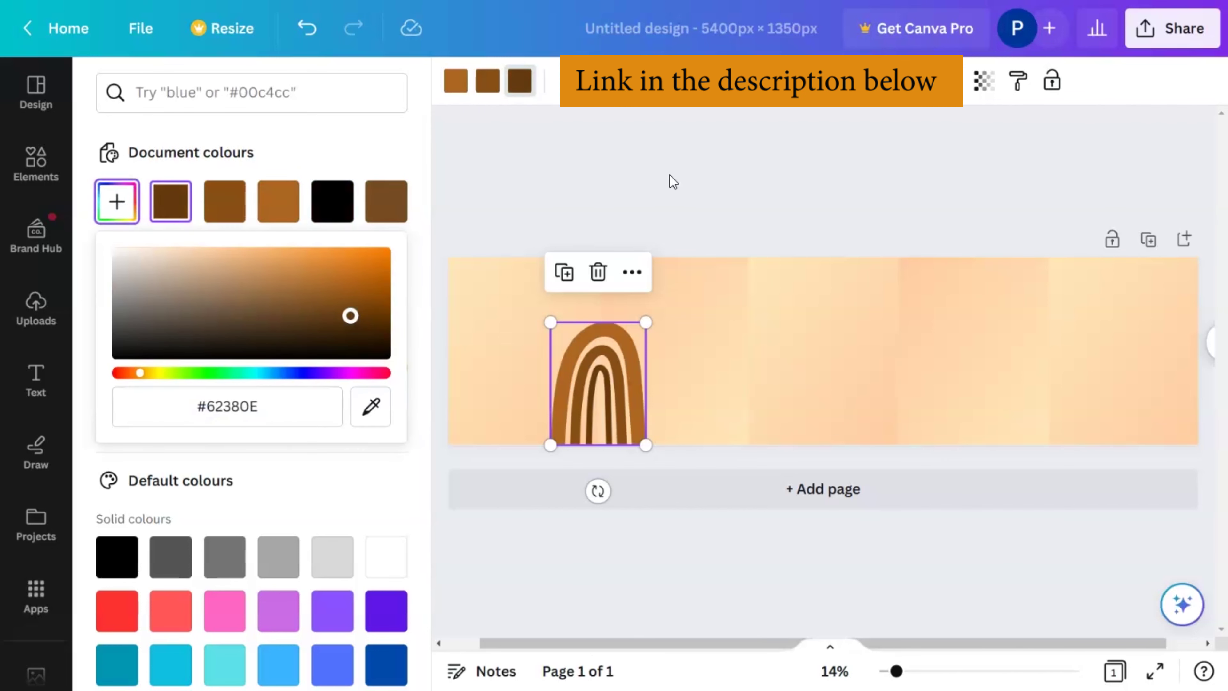
left_click(669, 174)
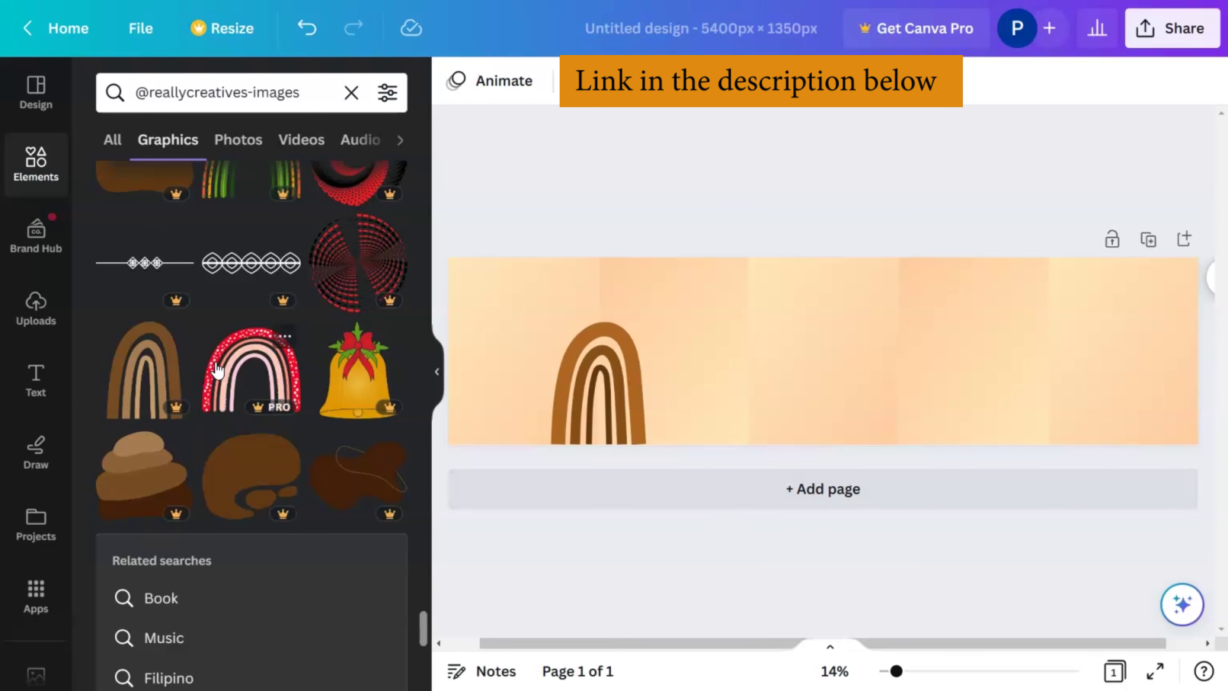
Add the dark brown blob graphic with the thin outline at the last panel's lower right corner and recolour it #AD6620.
left_click(343, 486)
left_click_drag(822, 351, 1167, 434)
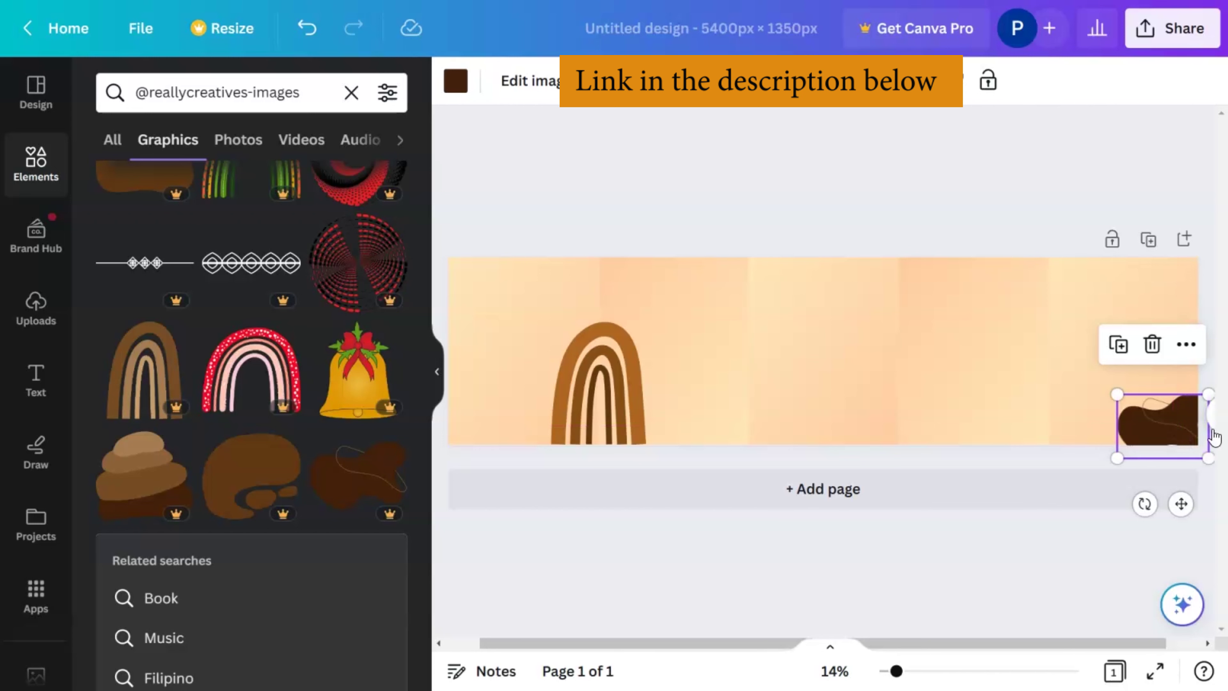
left_click(454, 82)
left_click(385, 201)
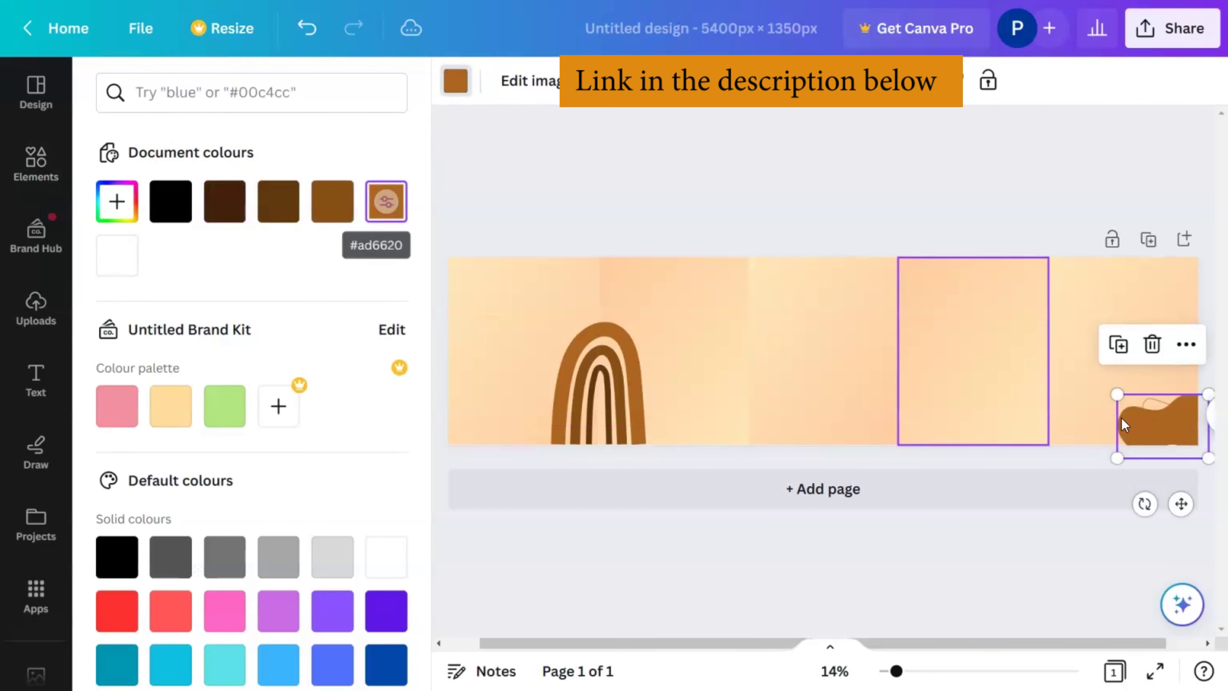
mouse_move(1188, 446)
left_mouse_down()
mouse_move(1188, 436)
mouse_move(1182, 444)
left_mouse_up()
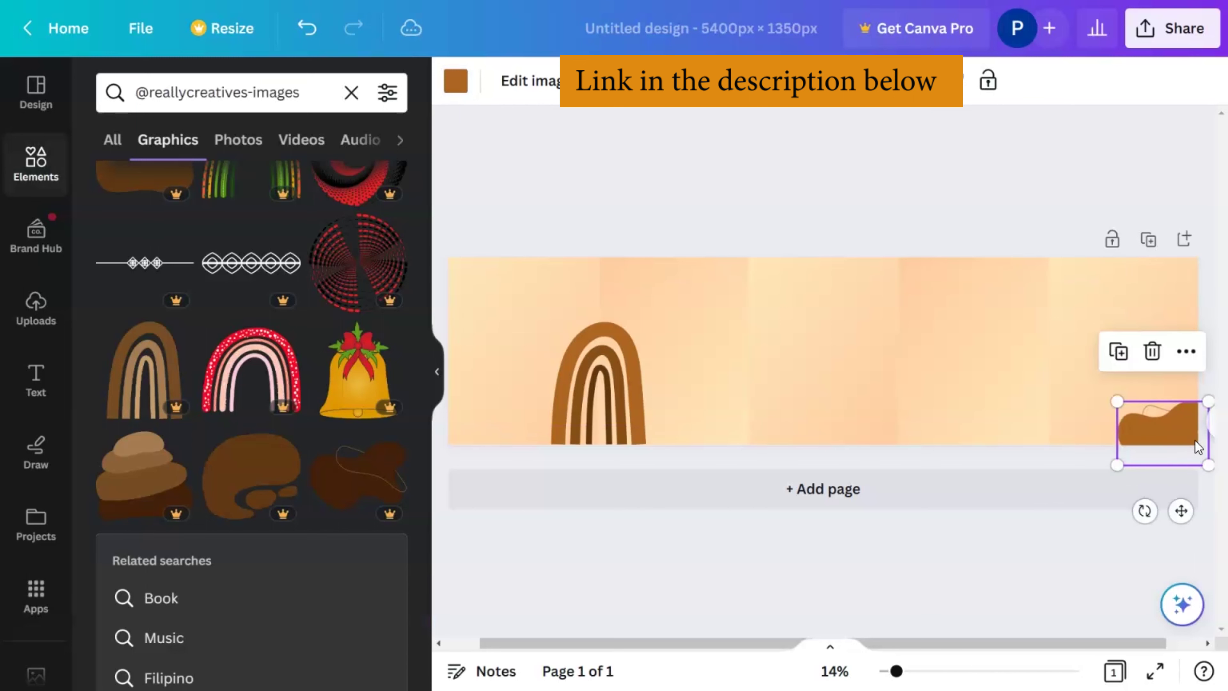
Change the corner blob's colour to the darker brown #894F16 and deselect it.
left_click(456, 81)
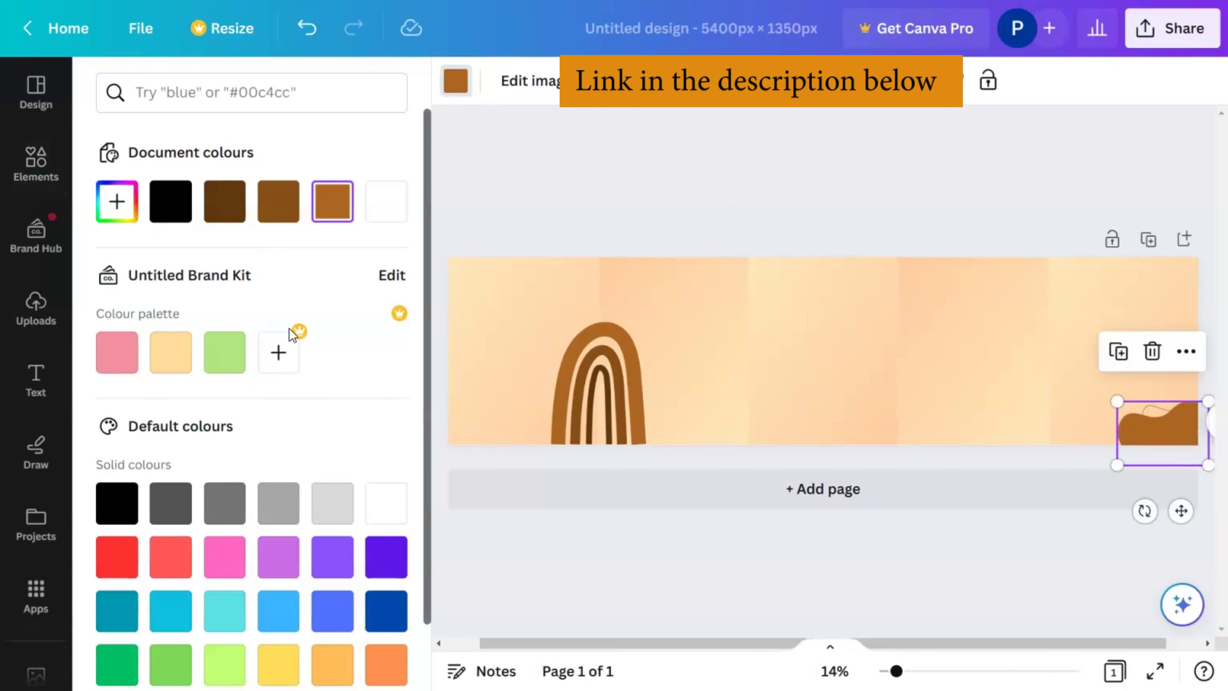
left_click(289, 213)
left_click(730, 203)
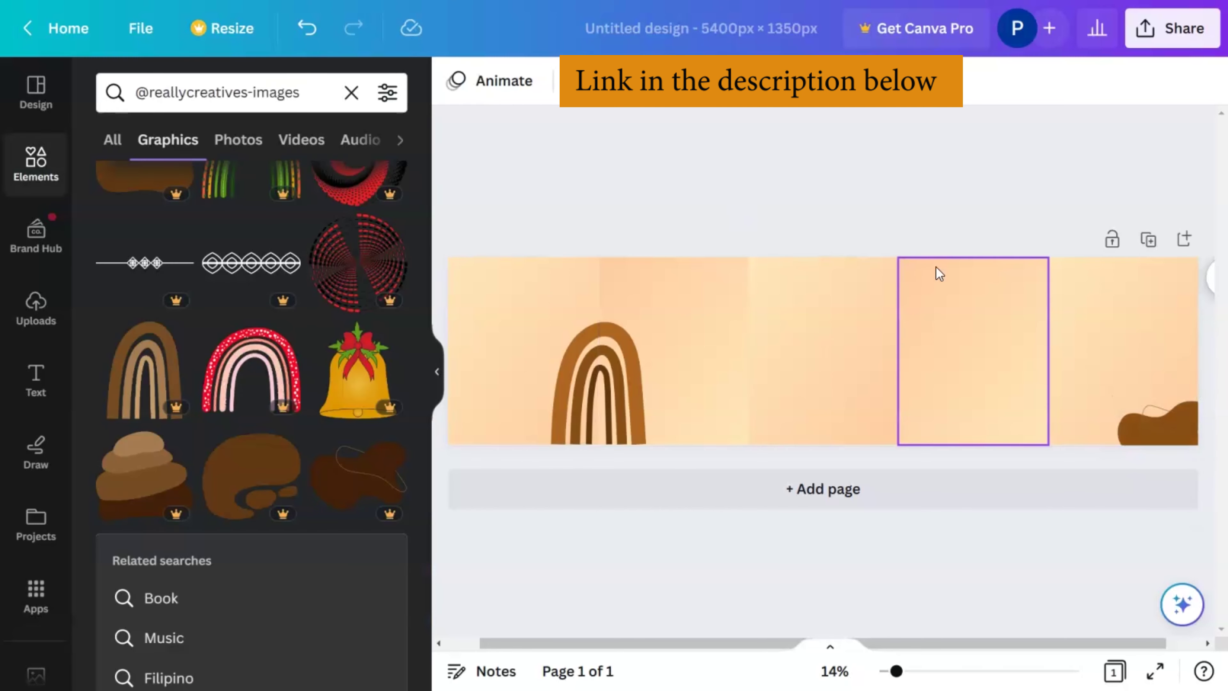
Add the brown five-petal flower graphic and place it small near the upper edge, across the fourth and fifth panels.
scroll(323, 518, "down", 10)
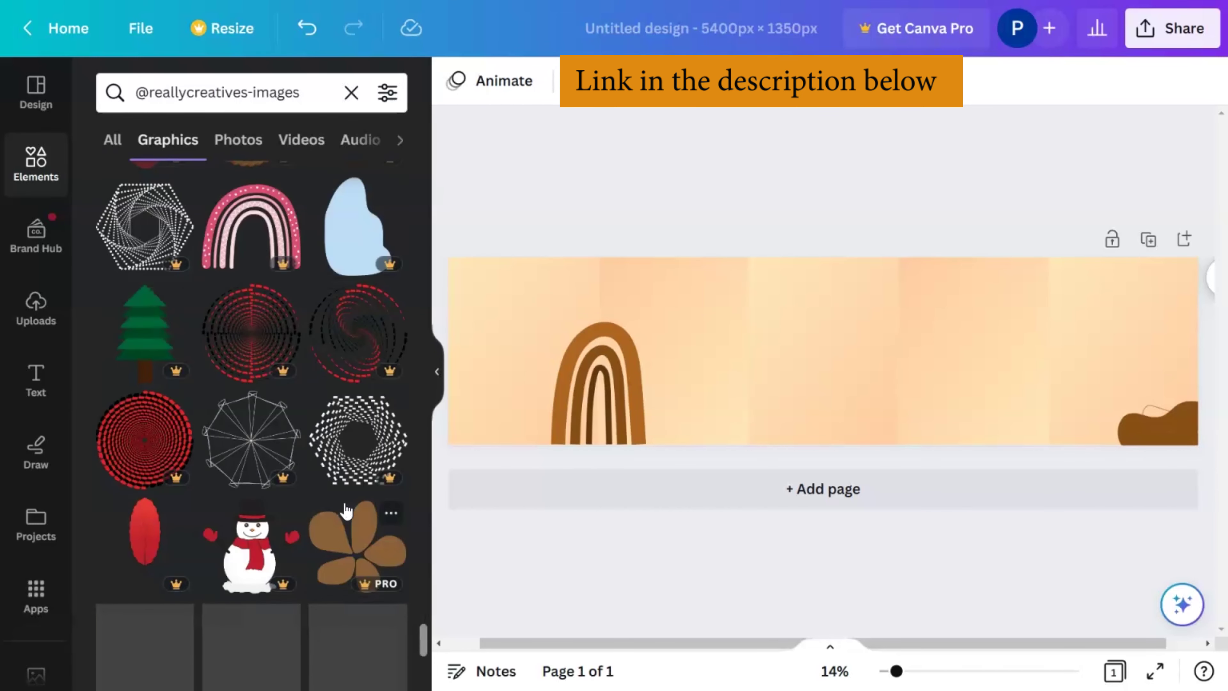
scroll(353, 515, "down", 3)
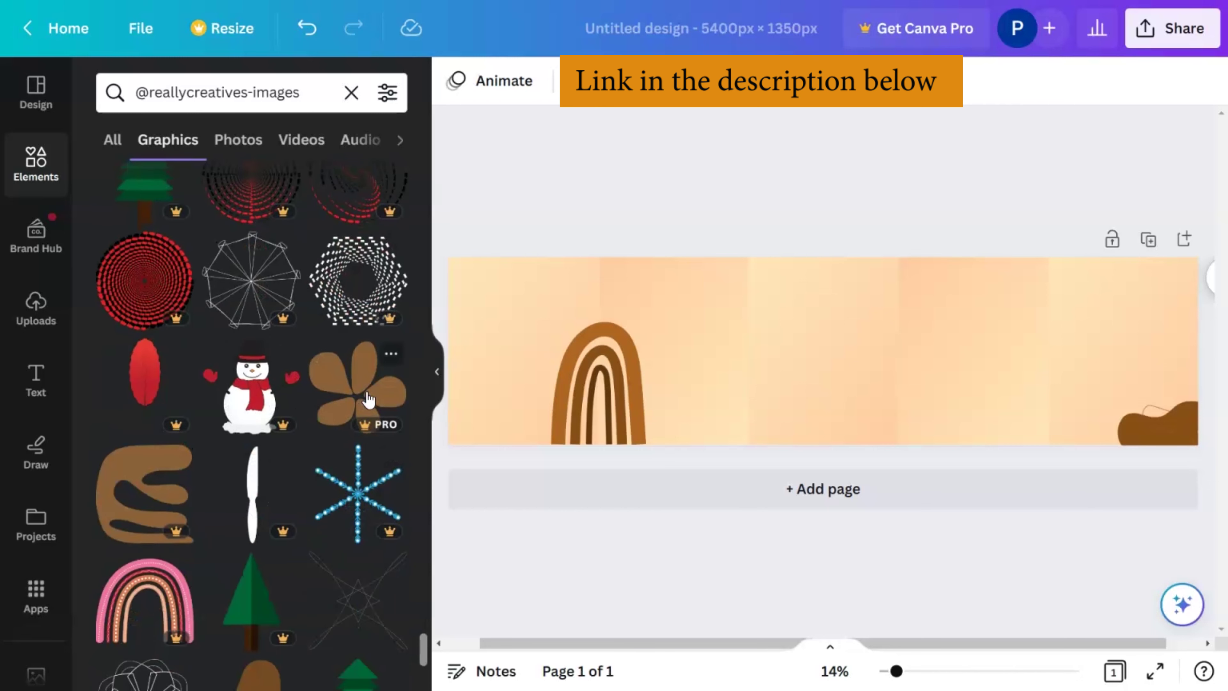
left_click(356, 395)
left_click_drag(827, 363, 1053, 310)
left_click_drag(1084, 330, 1083, 327)
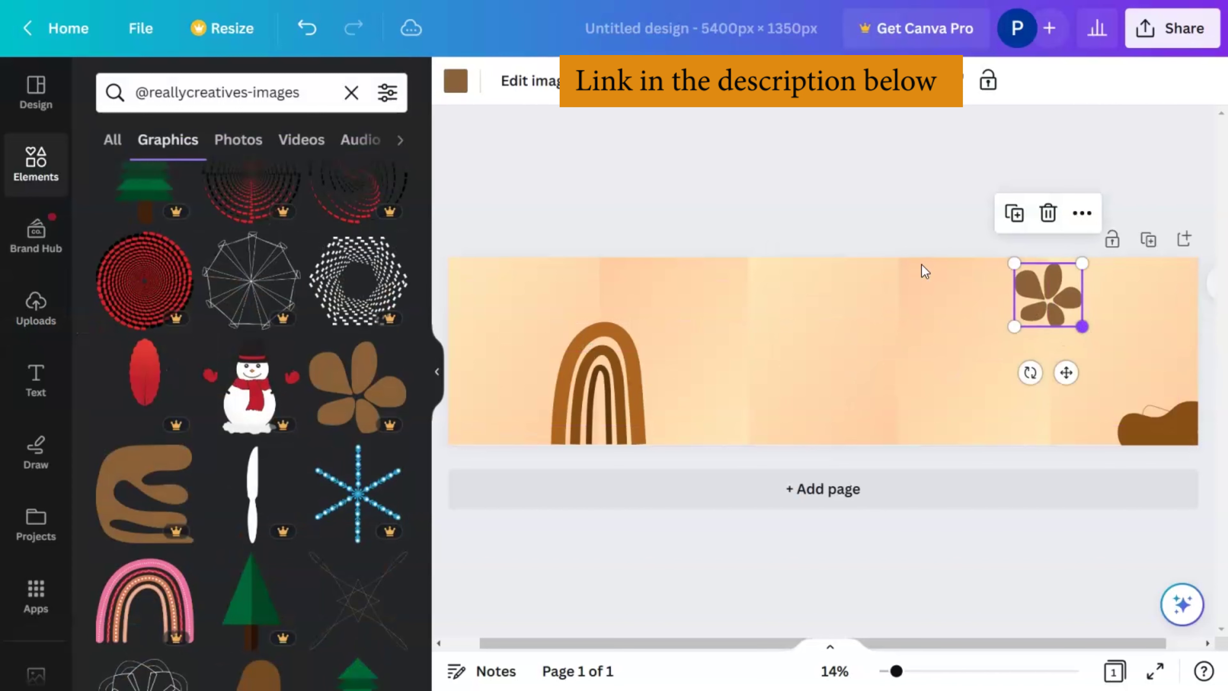
Recolour the flower to the orange-brown #AD6620 and shift it slightly down from the upper edge.
left_click(456, 81)
left_click(382, 213)
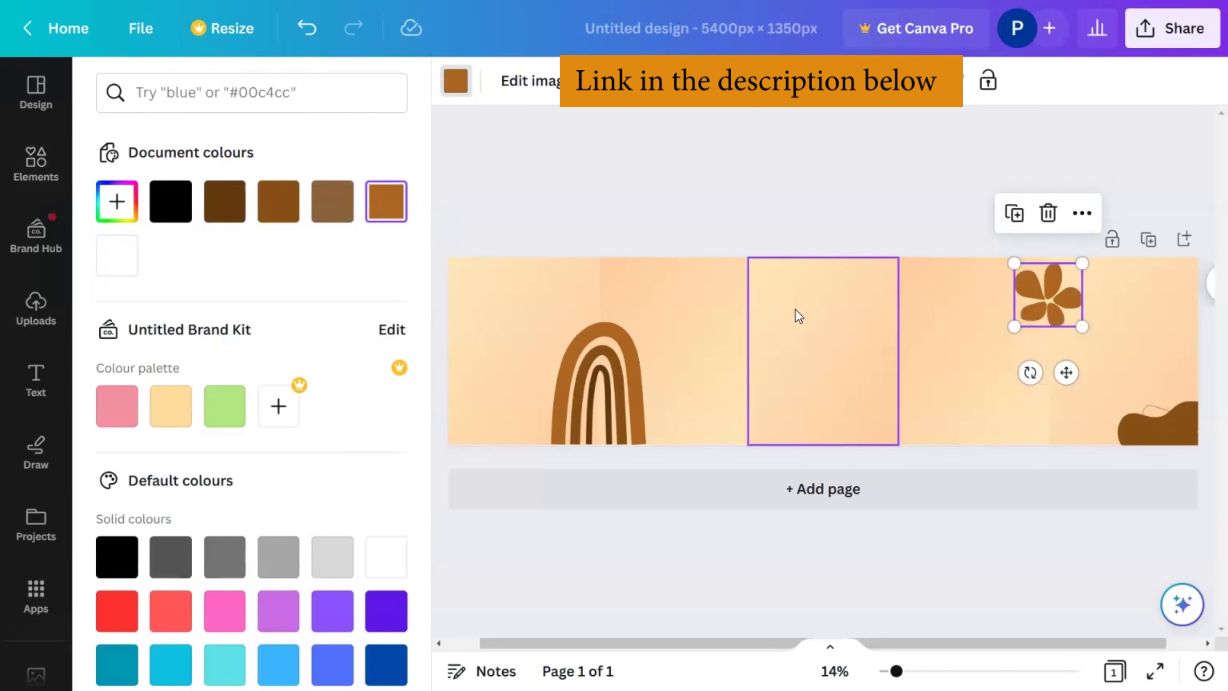
left_click_drag(1055, 310, 1056, 310)
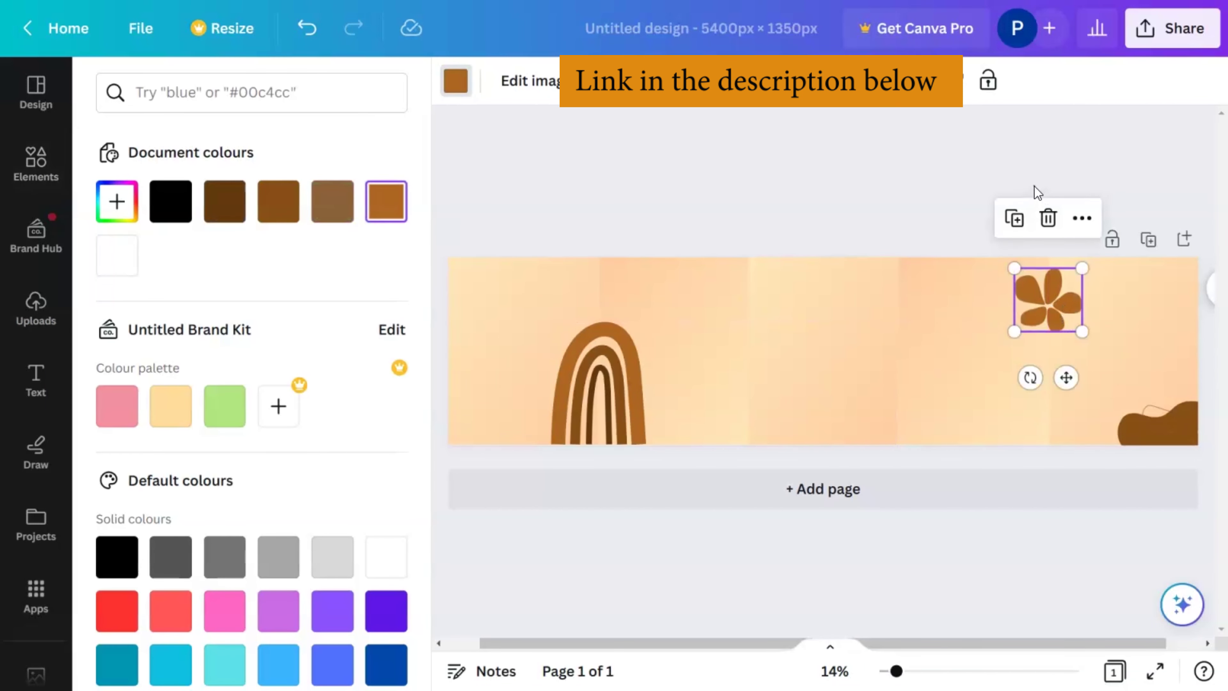
left_click(642, 210)
Add the brown dot-grid graphic, shrunk into the first panel's lower left corner, and recolour it to the orange-brown #AD6620.
scroll(304, 491, "down", 5)
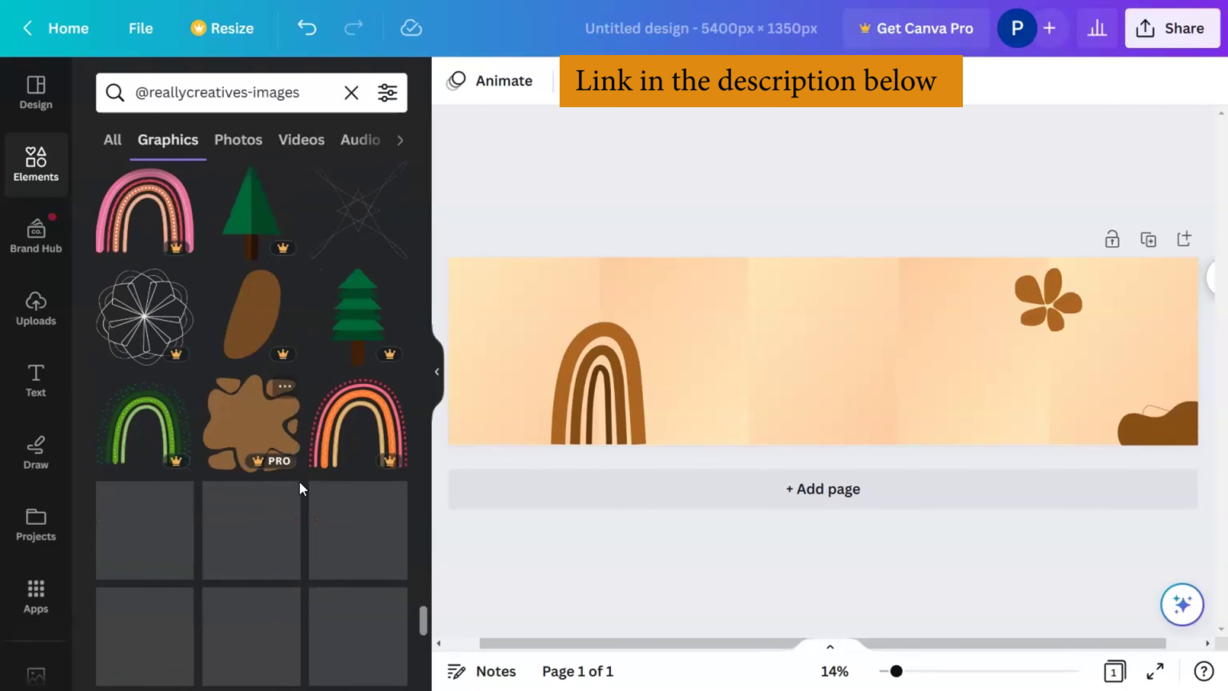
scroll(300, 489, "down", 7)
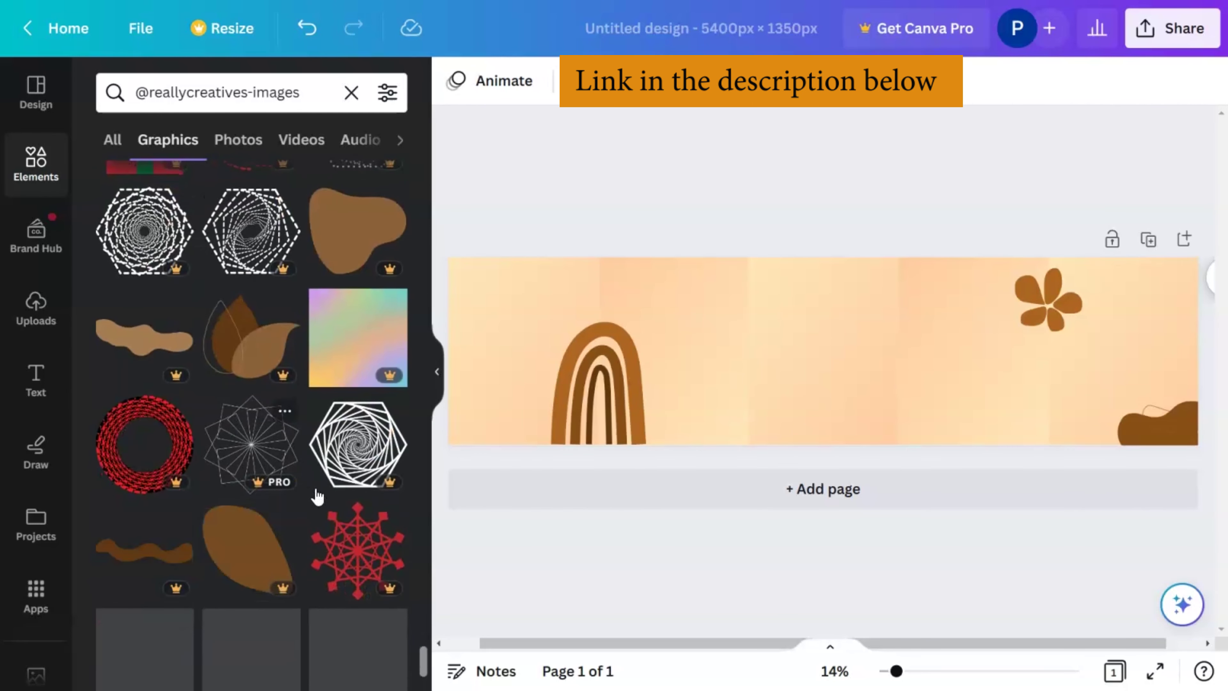
scroll(316, 493, "down", 12)
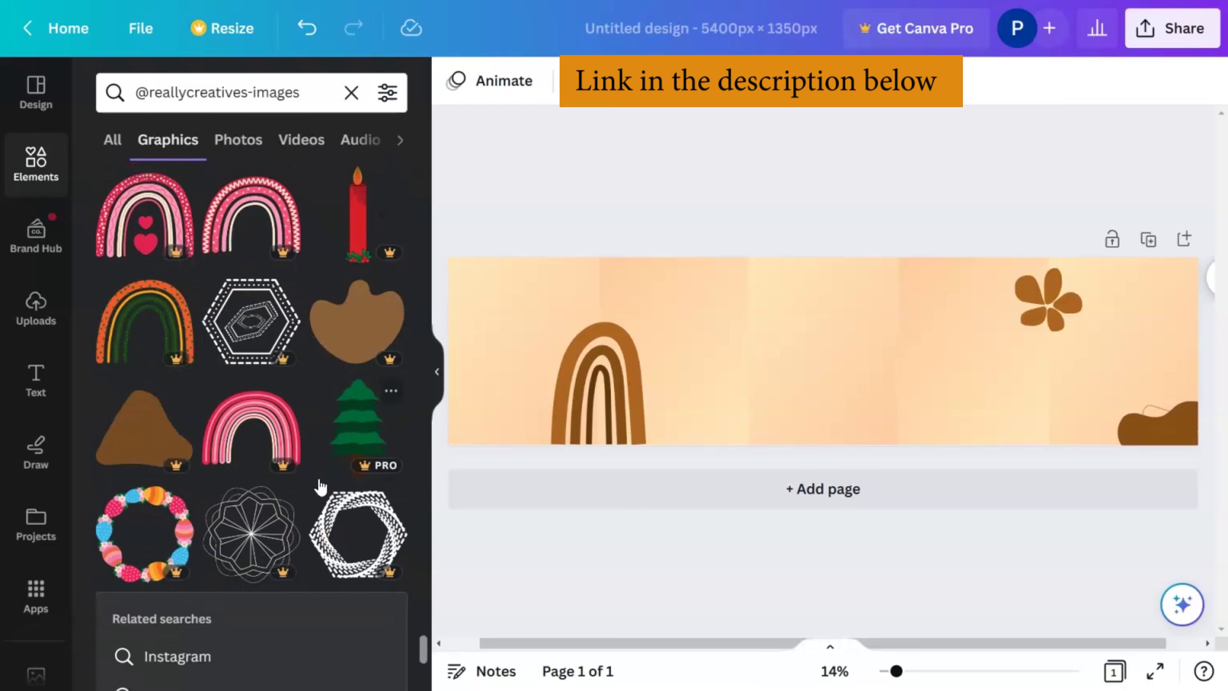
scroll(319, 481, "down", 6)
scroll(317, 491, "down", 3)
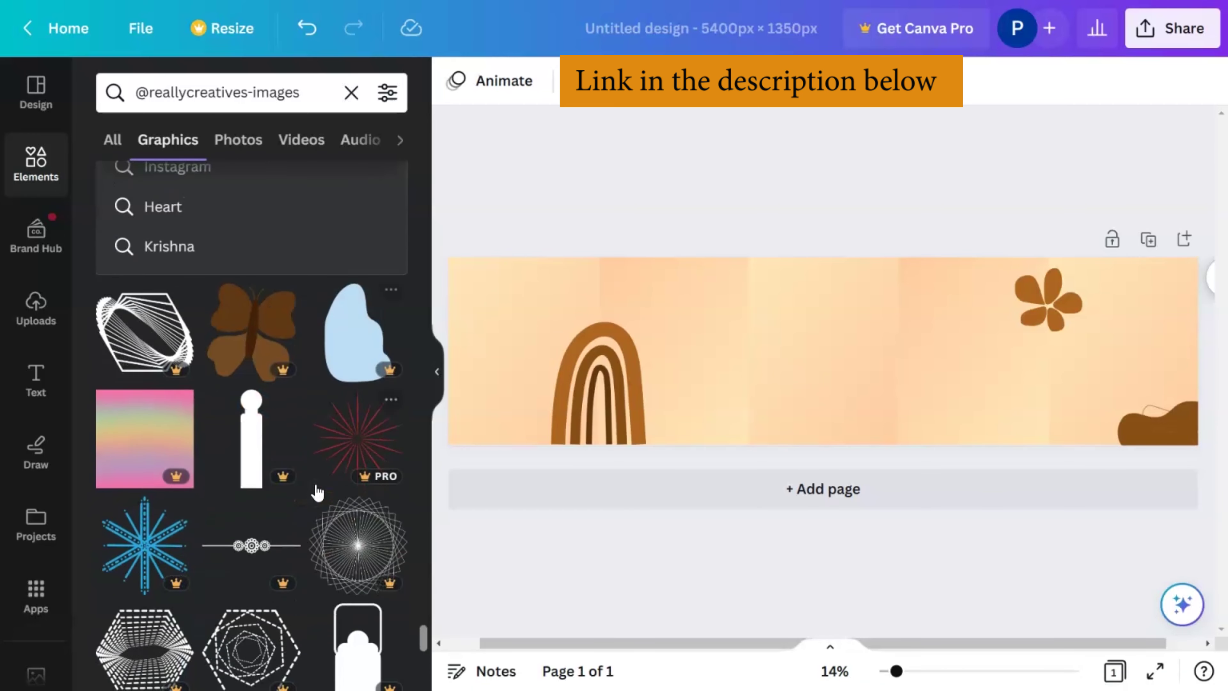
scroll(317, 491, "down", 7)
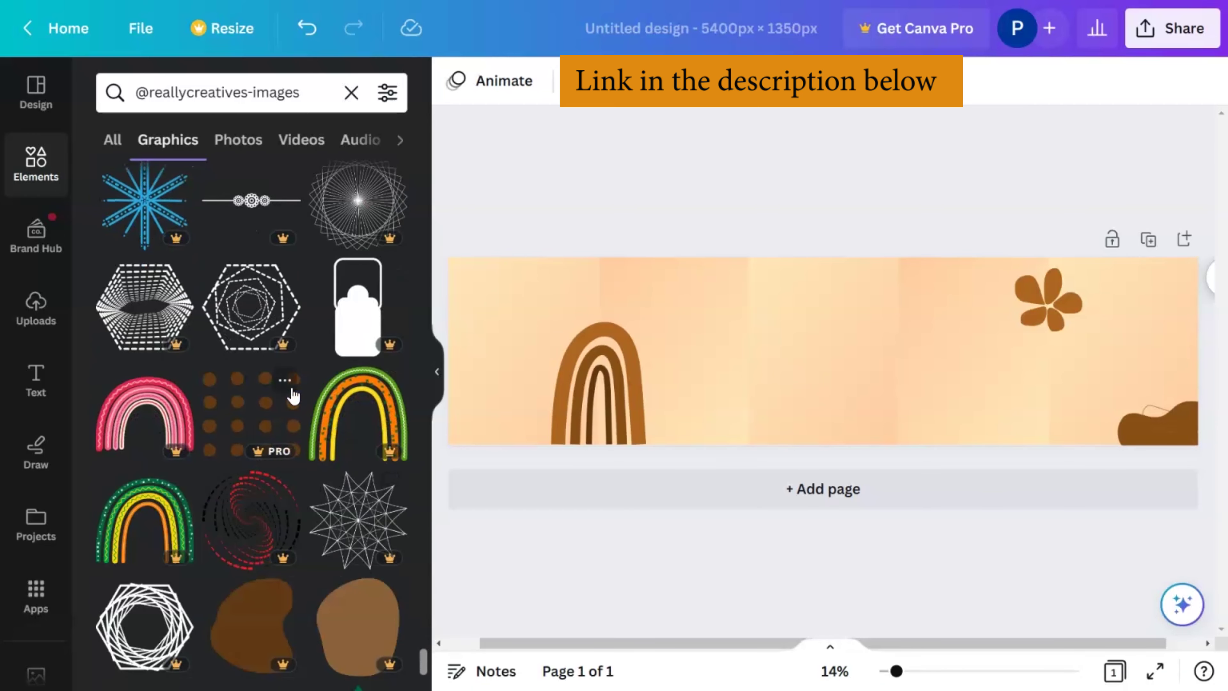
left_click(246, 405)
left_click_drag(835, 385, 505, 458)
left_click_drag(533, 389, 474, 437)
left_click(455, 81)
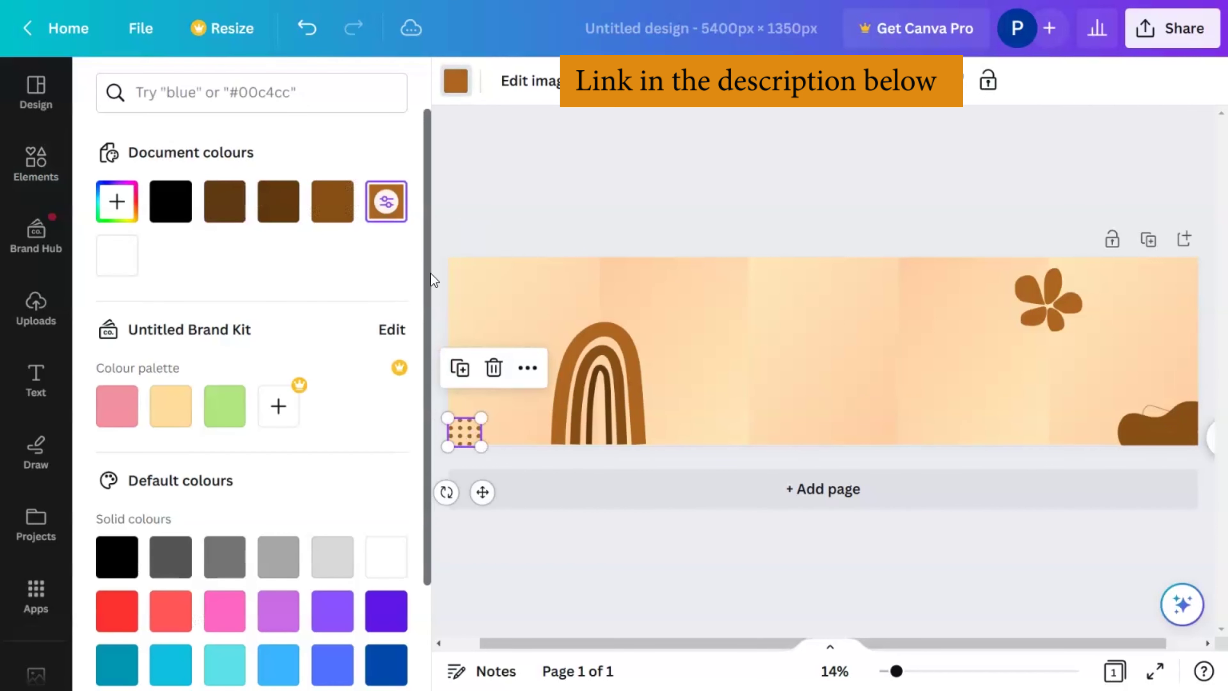
Duplicate the dot grid and place the enlarged, tilted copy over the page's upper edge above the arch.
left_click_drag(482, 492, 633, 344)
left_click_drag(649, 296, 647, 256)
left_click_drag(629, 334, 617, 334)
left_click(734, 195)
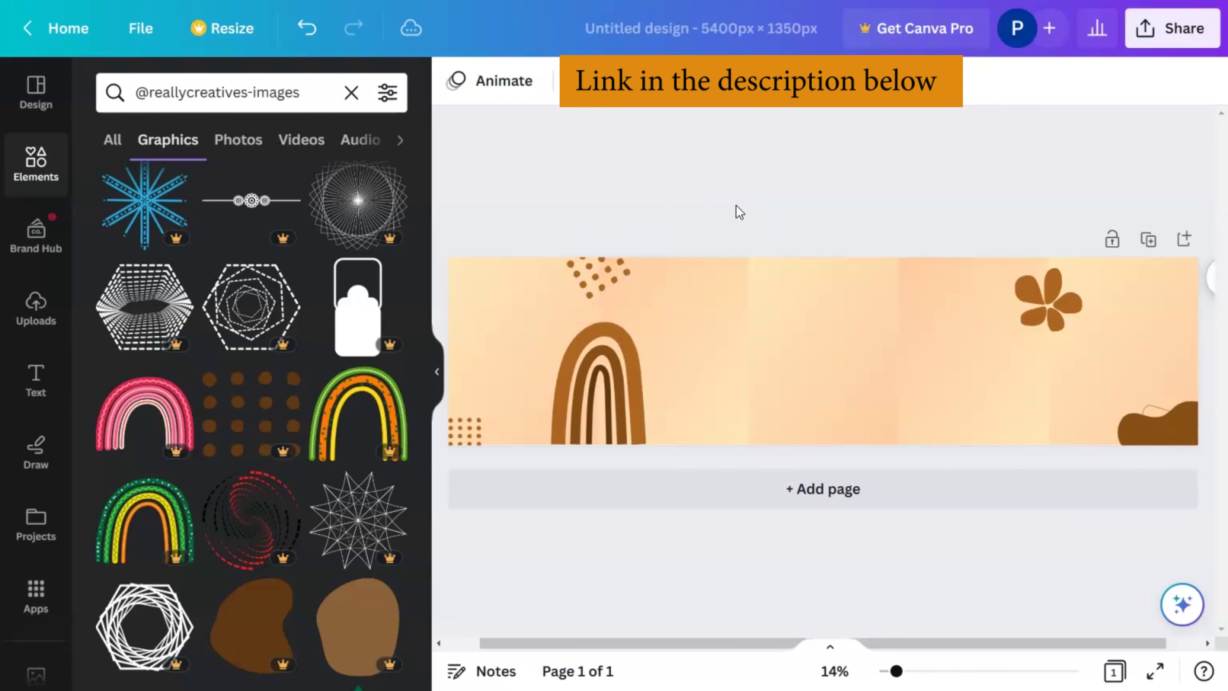
left_click_drag(625, 286, 623, 283)
left_click(663, 211)
left_click(622, 280)
left_click(705, 213)
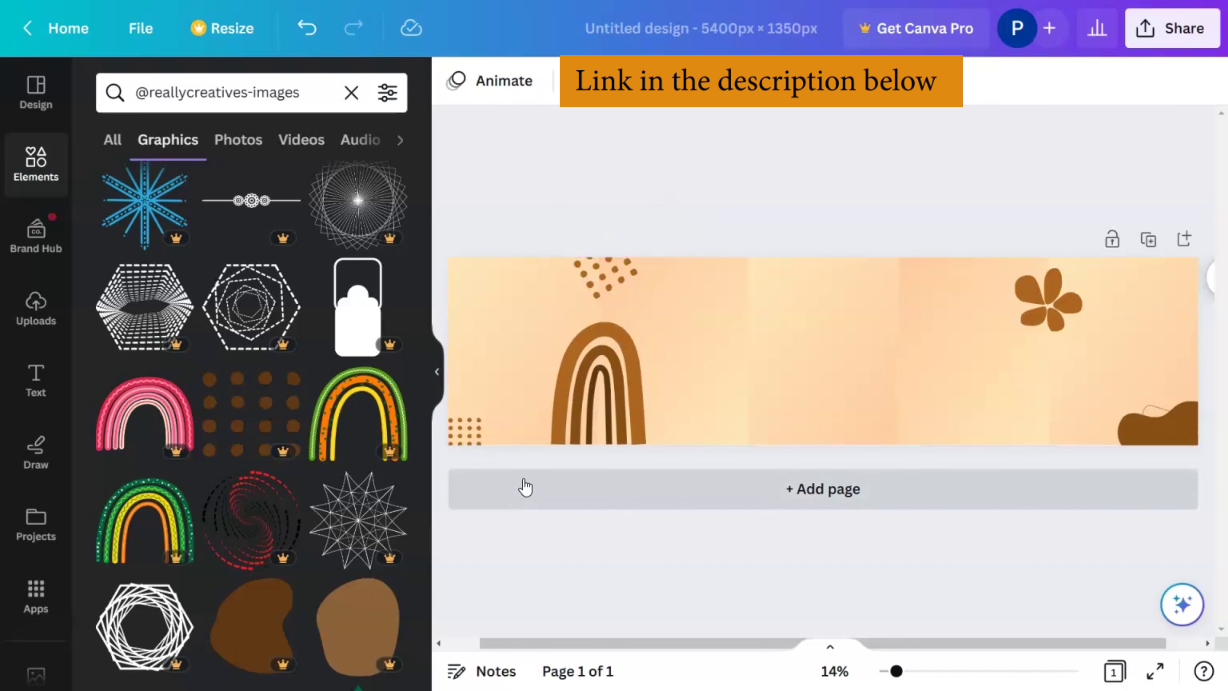
Add the dark brown kidney-shaped blob graphic and stand it rotated on the lower edge across the third and fourth panels.
scroll(333, 464, "down", 3)
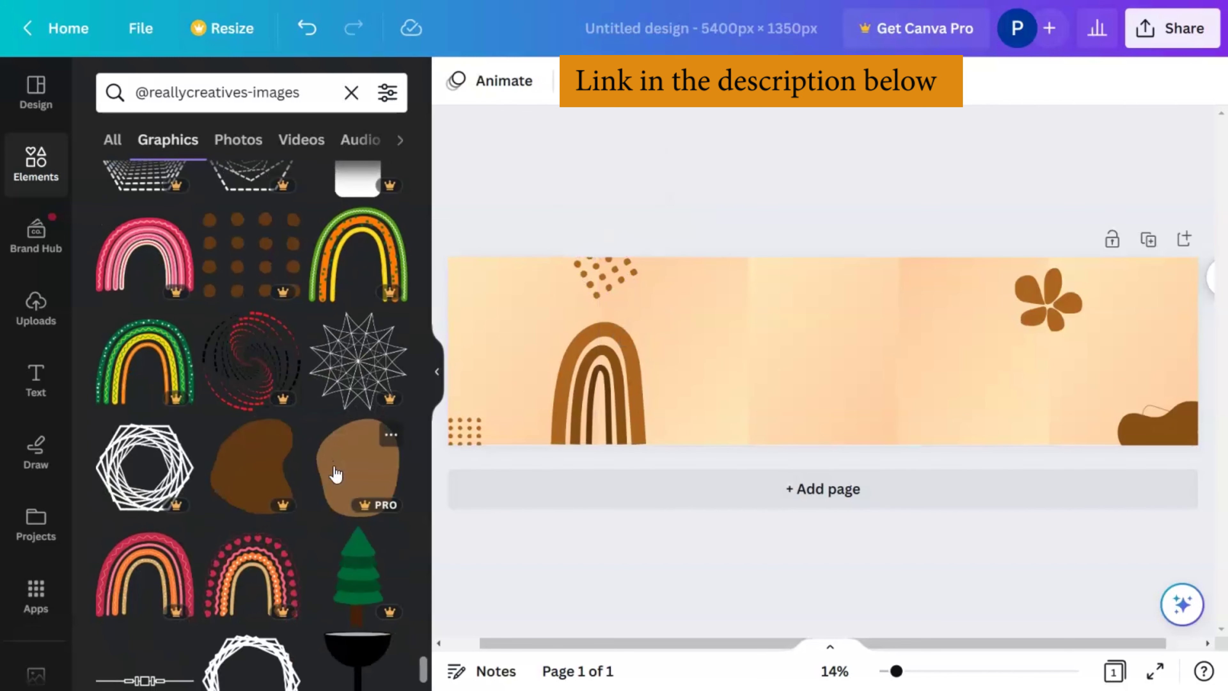
left_click(260, 475)
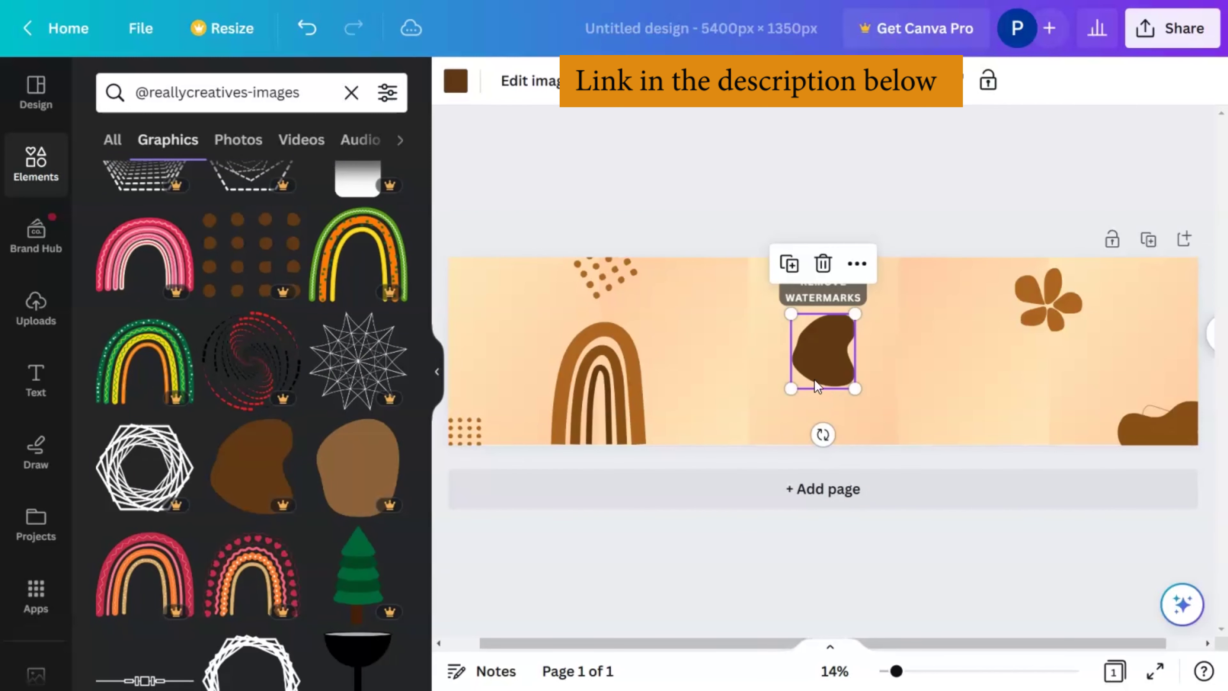
left_click_drag(823, 435, 906, 339)
Place a rotated copy of the kidney-shaped blob over the upper edge across the second and third panels.
left_click_drag(817, 352, 782, 291)
left_click_drag(863, 260, 844, 214)
mouse_move(761, 262)
left_mouse_down()
mouse_move(750, 254)
mouse_move(750, 274)
left_mouse_up()
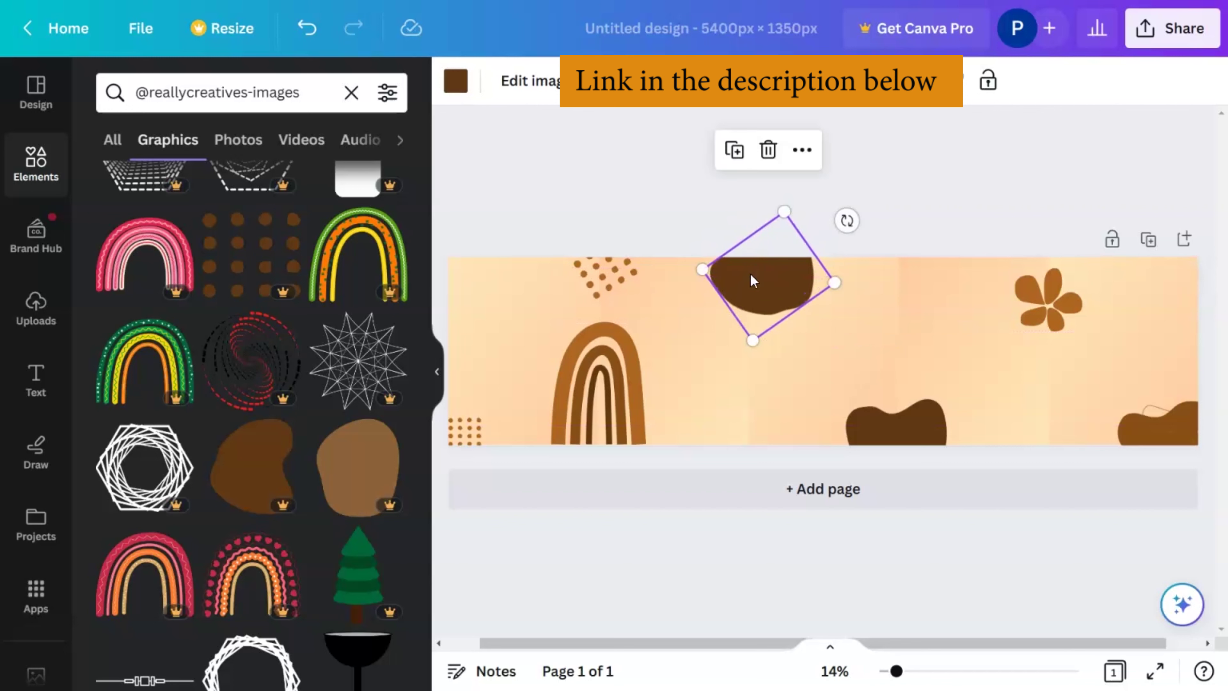
left_click(910, 439, "shift")
left_click(946, 158)
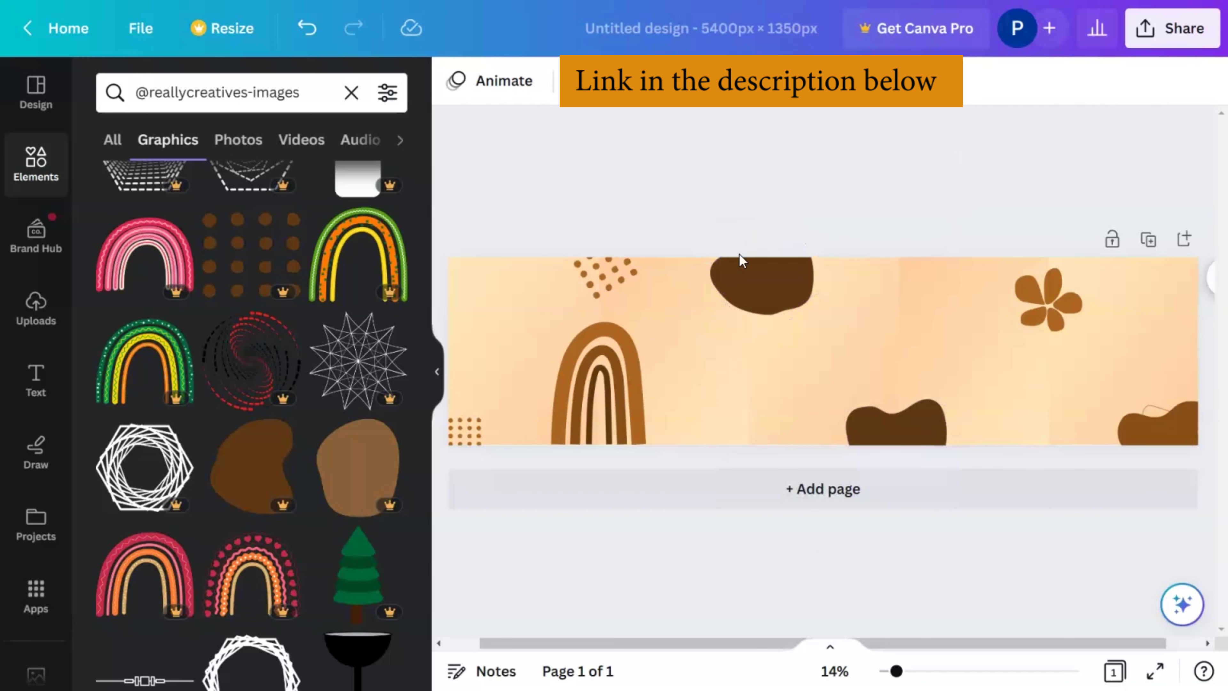
Rotate the upper blob so its wavy side faces down into the page, and recolour it #AD6620.
left_click(762, 284)
left_click_drag(818, 213, 643, 249)
left_click_drag(770, 266, 773, 260)
left_click(455, 81)
left_click(386, 201)
Recolour the kidney-shaped blob on the lower edge to the brown #894F16 and deselect it.
left_click(898, 426)
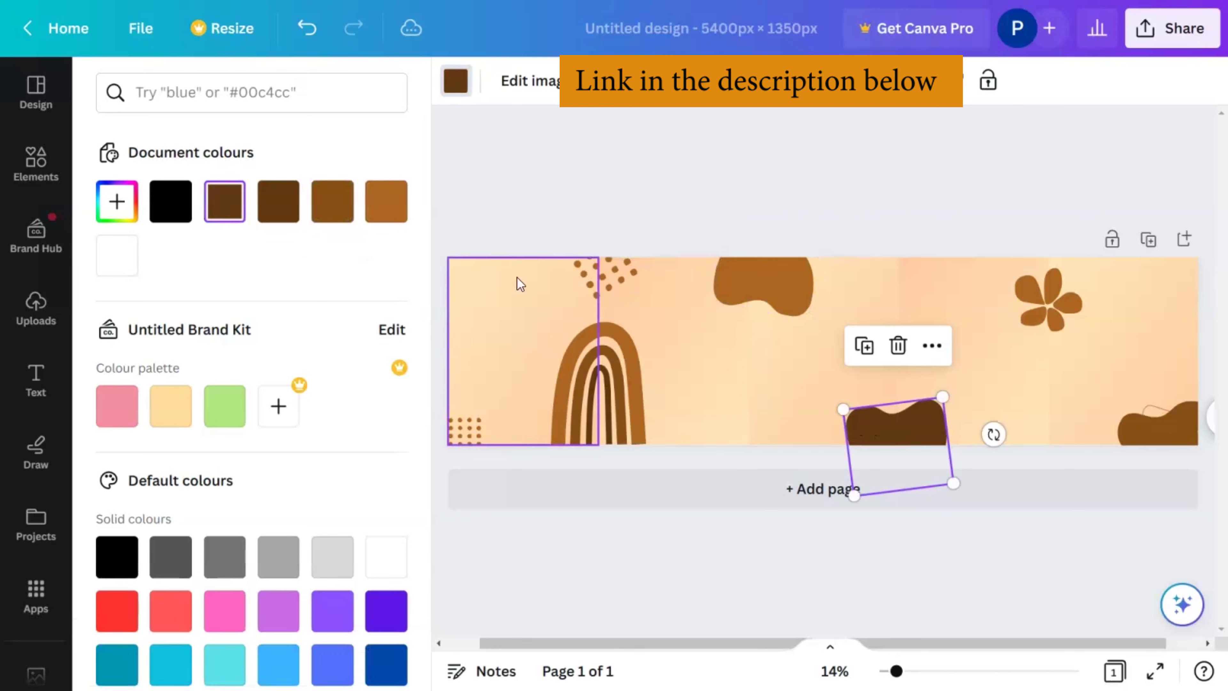
left_click(332, 202)
left_click(880, 201)
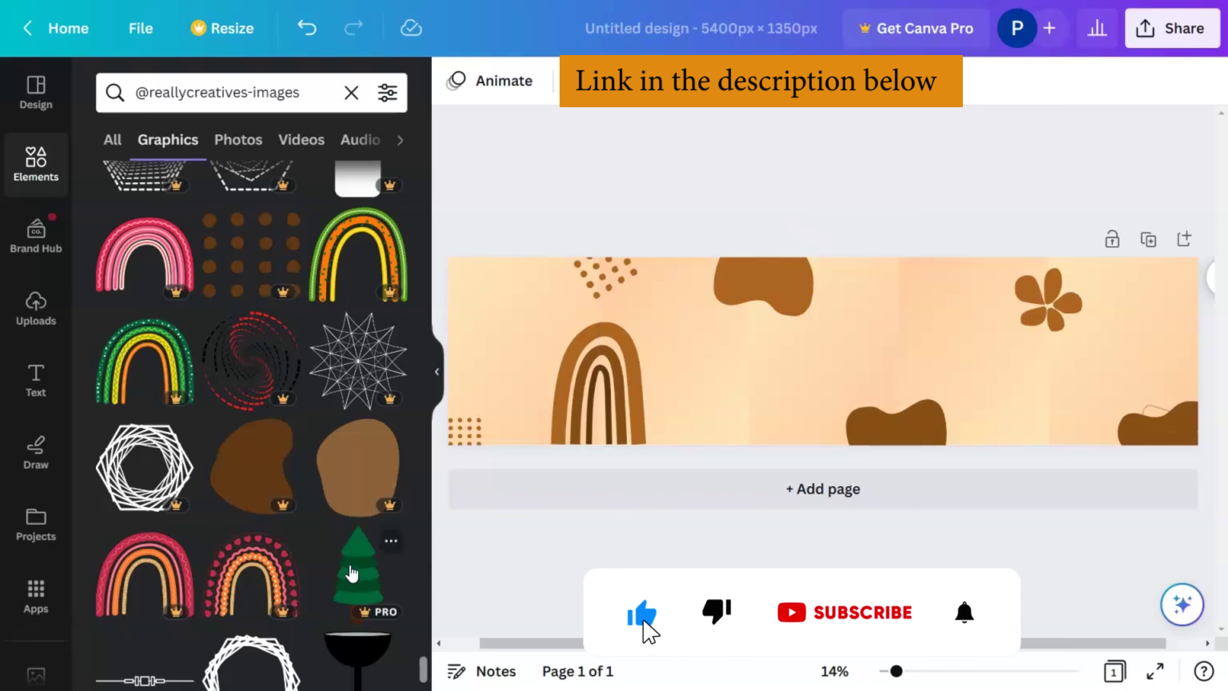
Add the lobed, hand-like brown blob on the lower edge between the second and third panels, about 616 × 419 px and tilted.
scroll(321, 540, "down", 10)
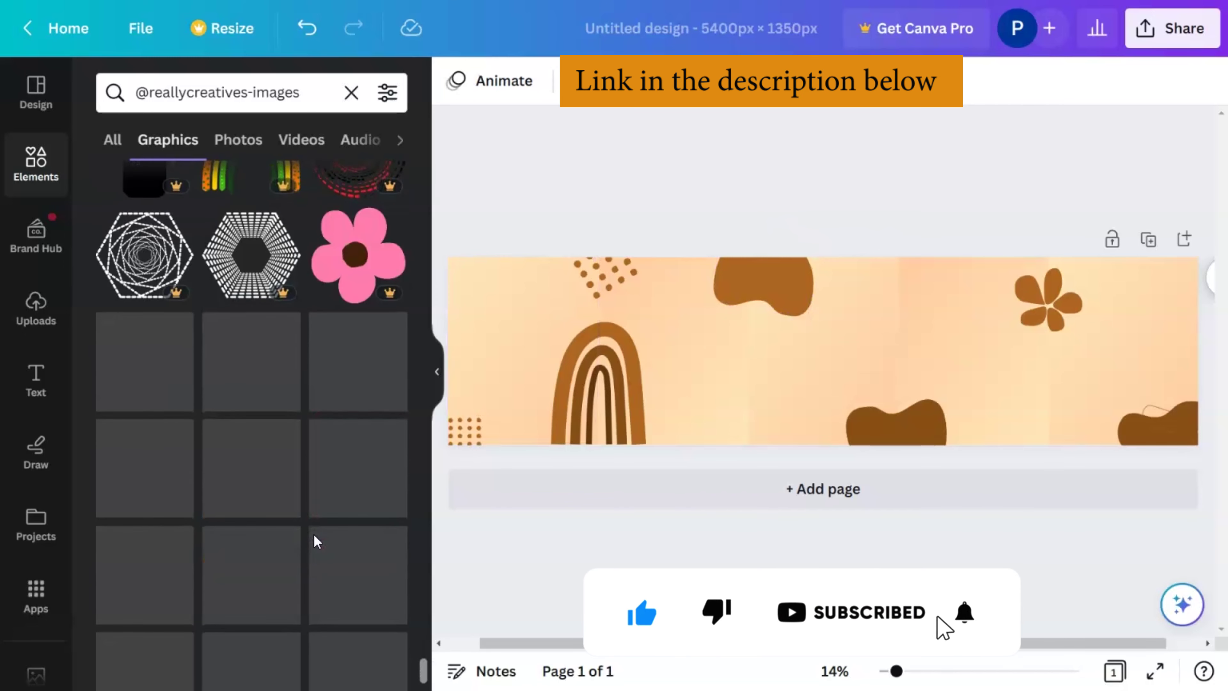
scroll(317, 541, "down", 3)
scroll(316, 542, "down", 2)
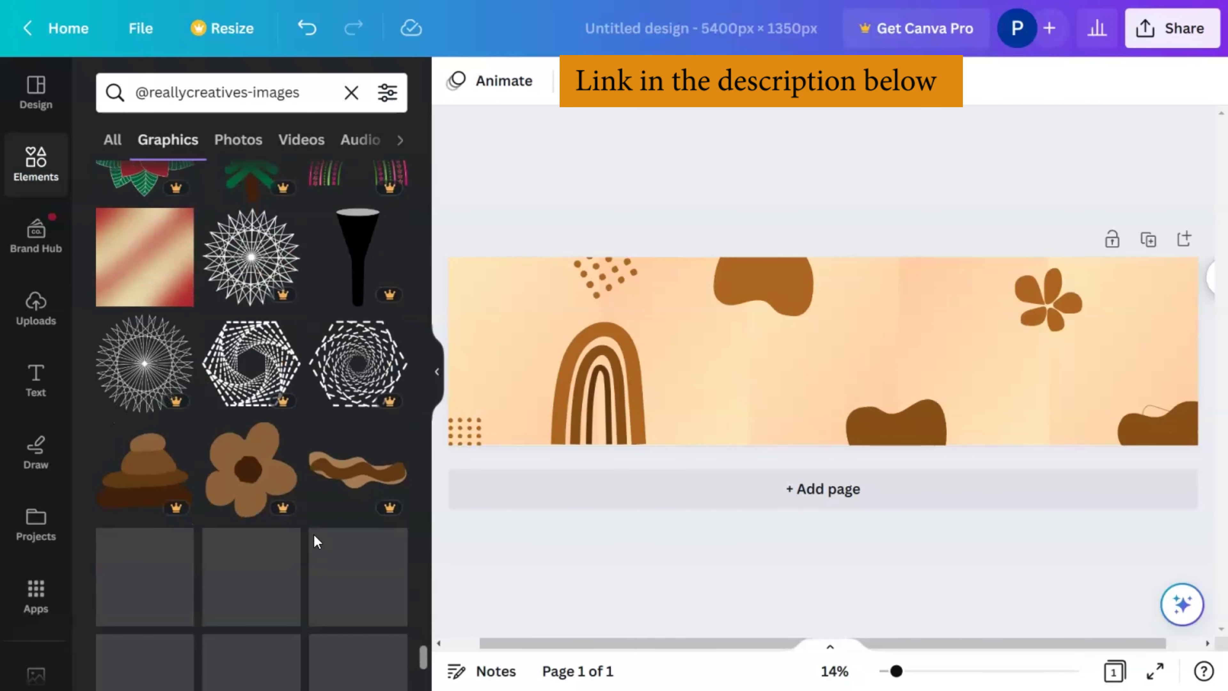
scroll(315, 542, "down", 10)
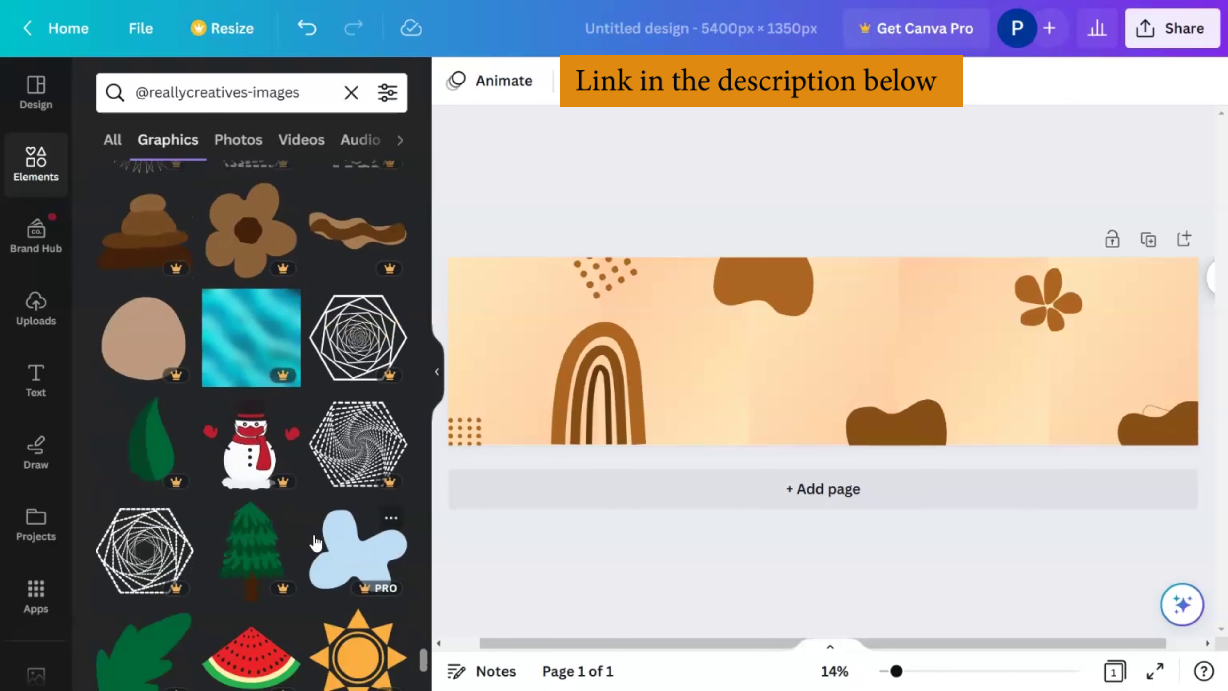
scroll(316, 541, "down", 5)
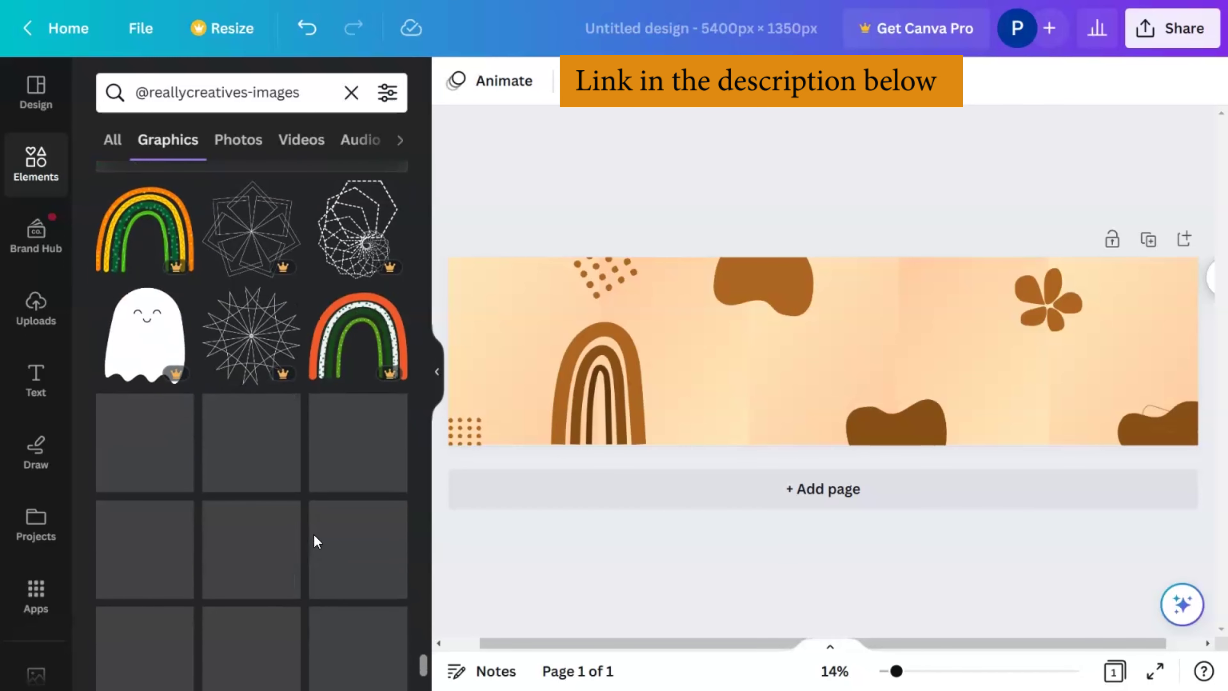
scroll(315, 542, "down", 2)
scroll(316, 542, "down", 2)
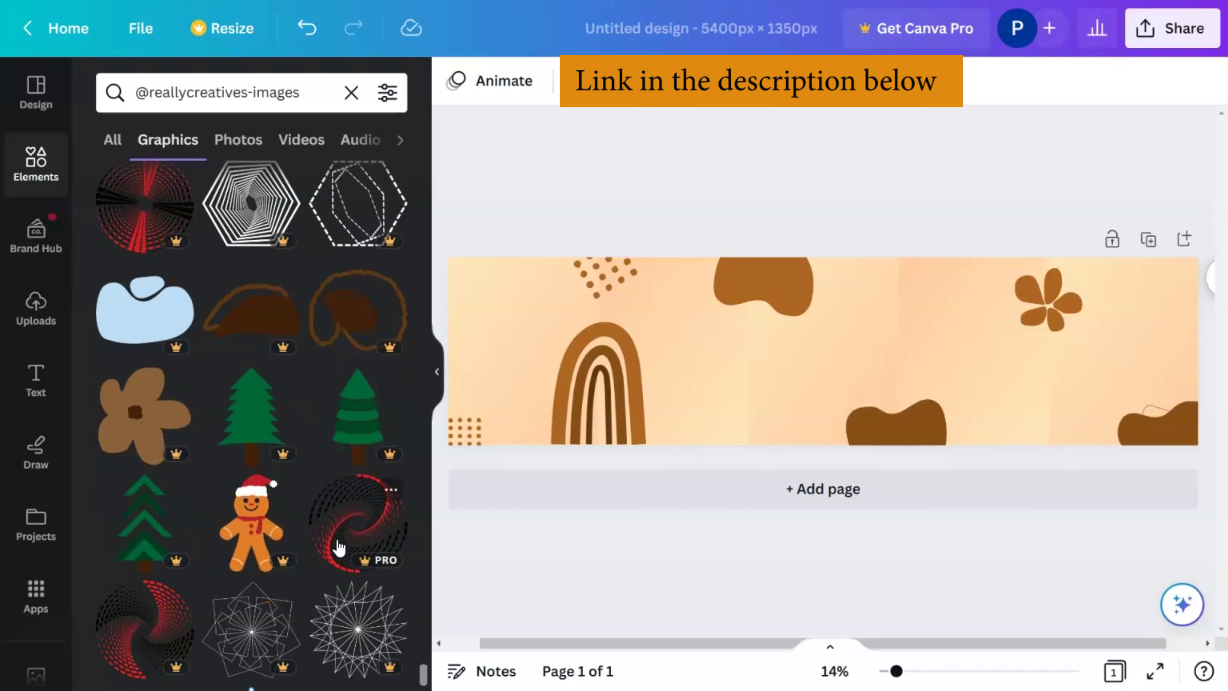
scroll(328, 543, "down", 2)
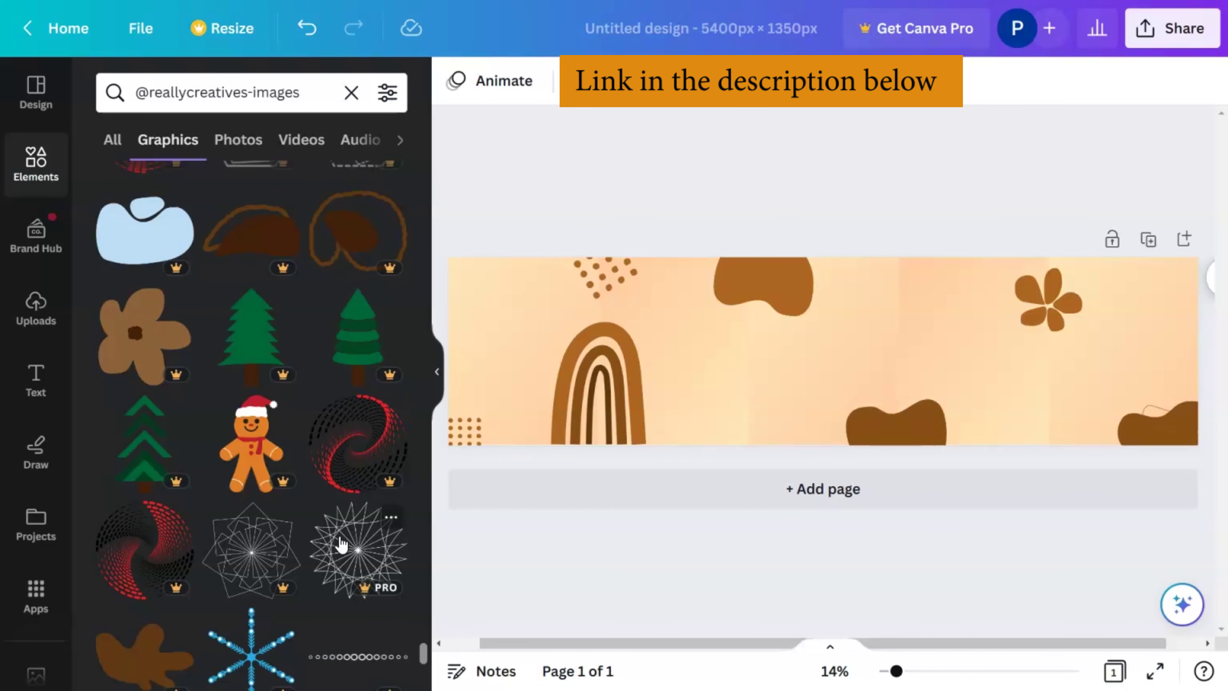
scroll(340, 545, "down", 5)
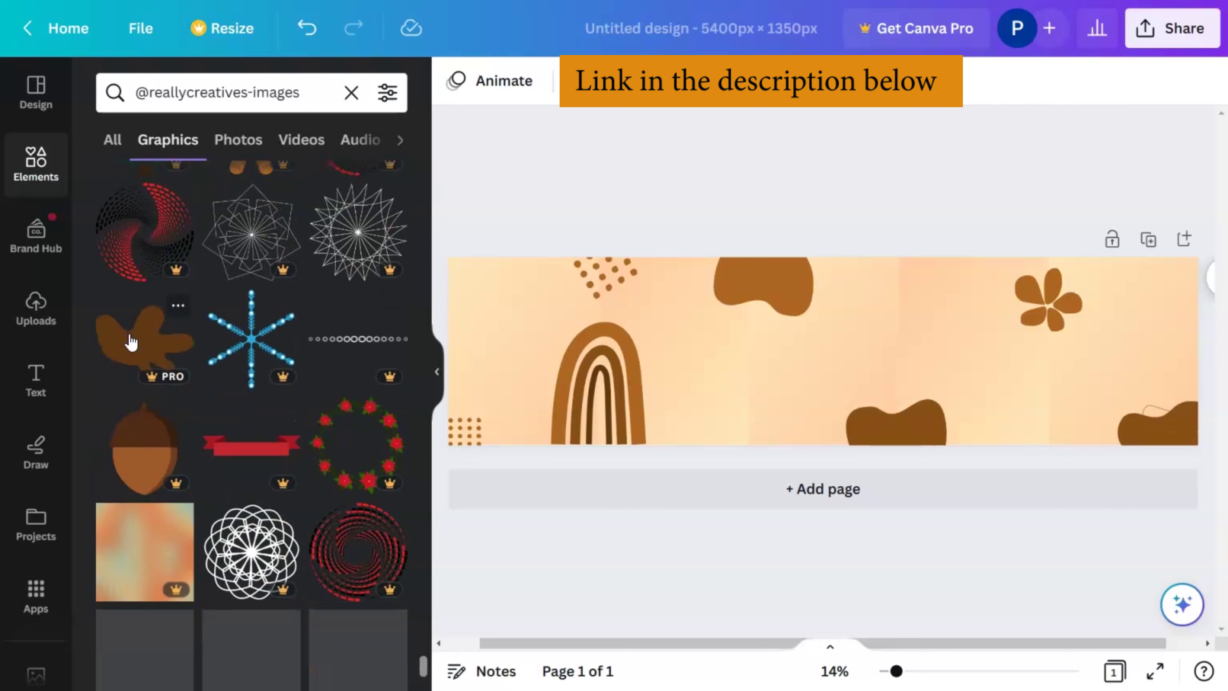
left_click_drag(128, 343, 756, 425)
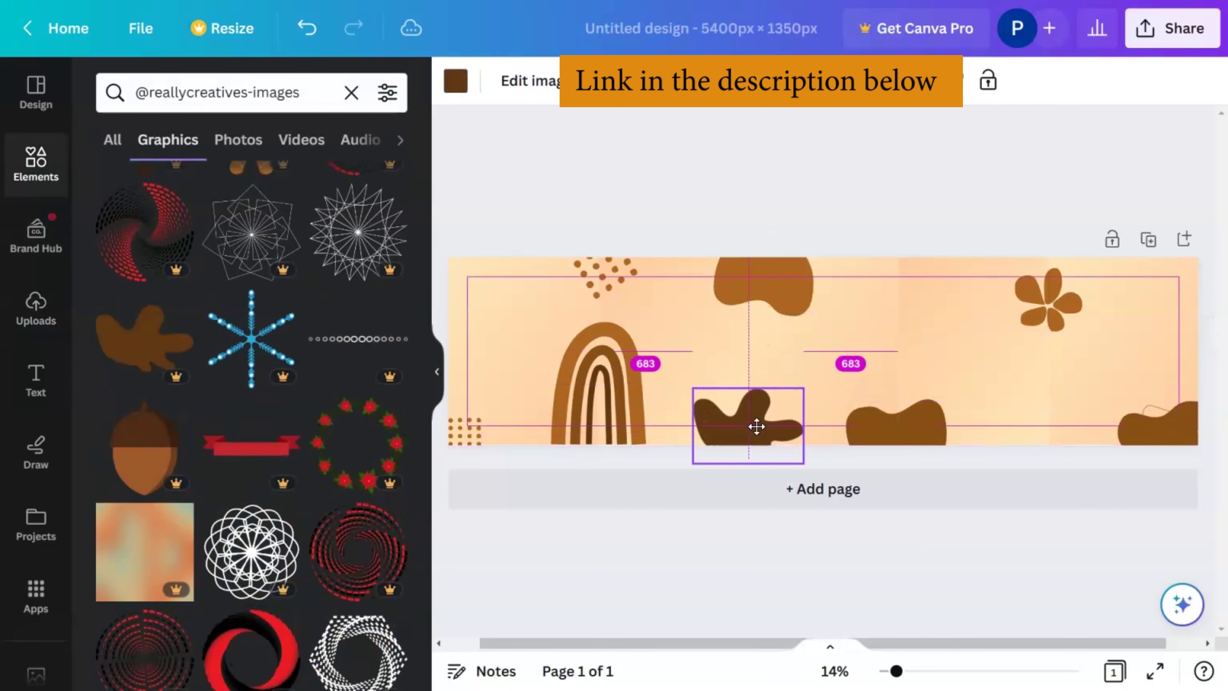
left_click_drag(804, 388, 793, 398)
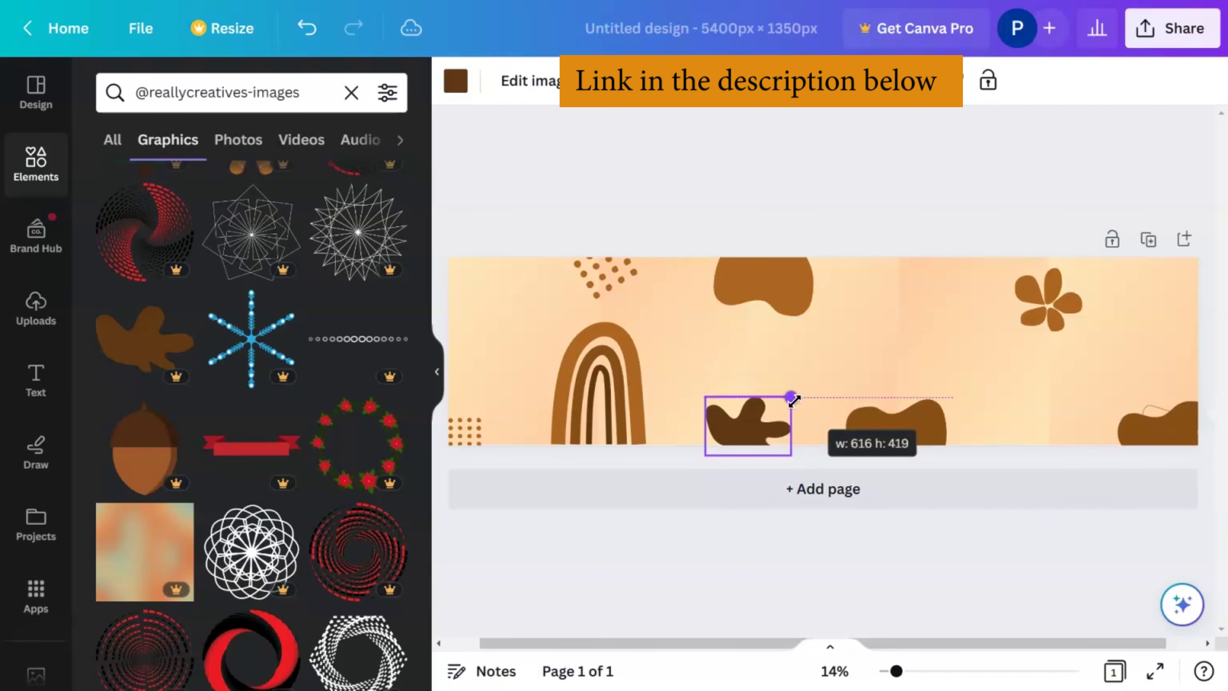
left_click_drag(730, 501, 765, 502)
left_click_drag(732, 416, 744, 429)
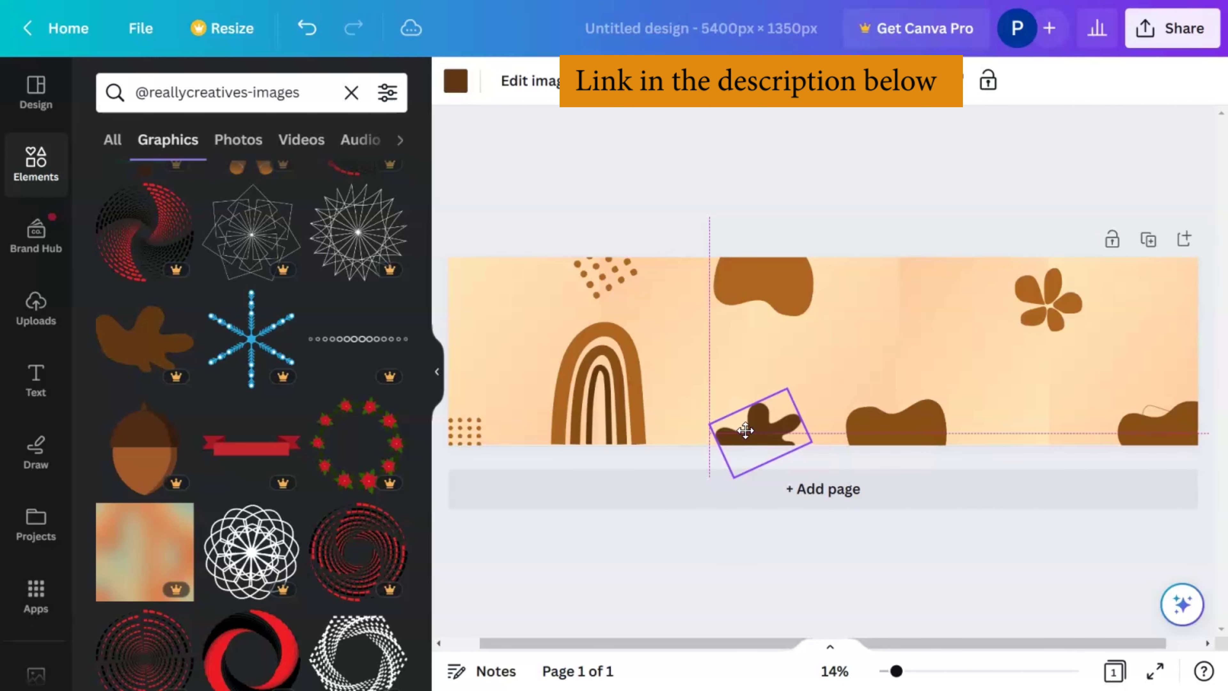
Duplicate the lobed blob and place the copy, turned upside down, over the upper edge across the third and fourth panels.
key("ctrl+d")
left_click_drag(836, 412, 902, 260)
left_click_drag(938, 334, 920, 185)
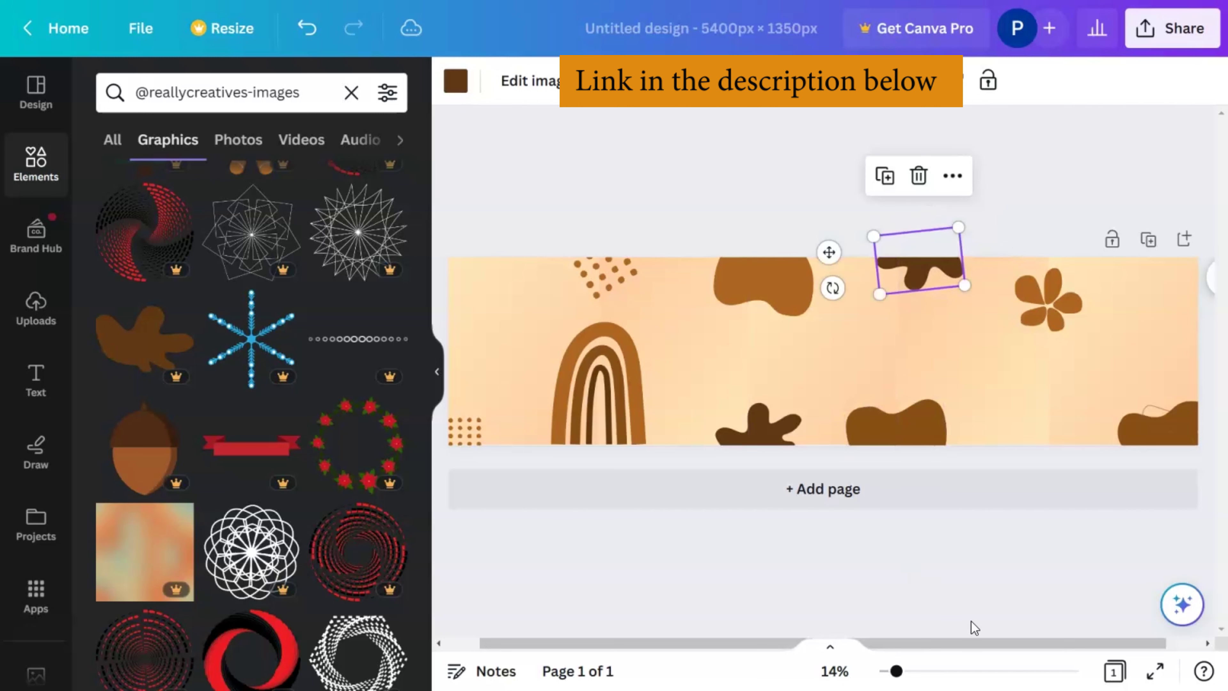
Shift the upside-down lobed blob slightly left and down along the upper edge and deselect it.
left_click_drag(981, 650, 1006, 648)
left_click_drag(890, 273, 878, 274)
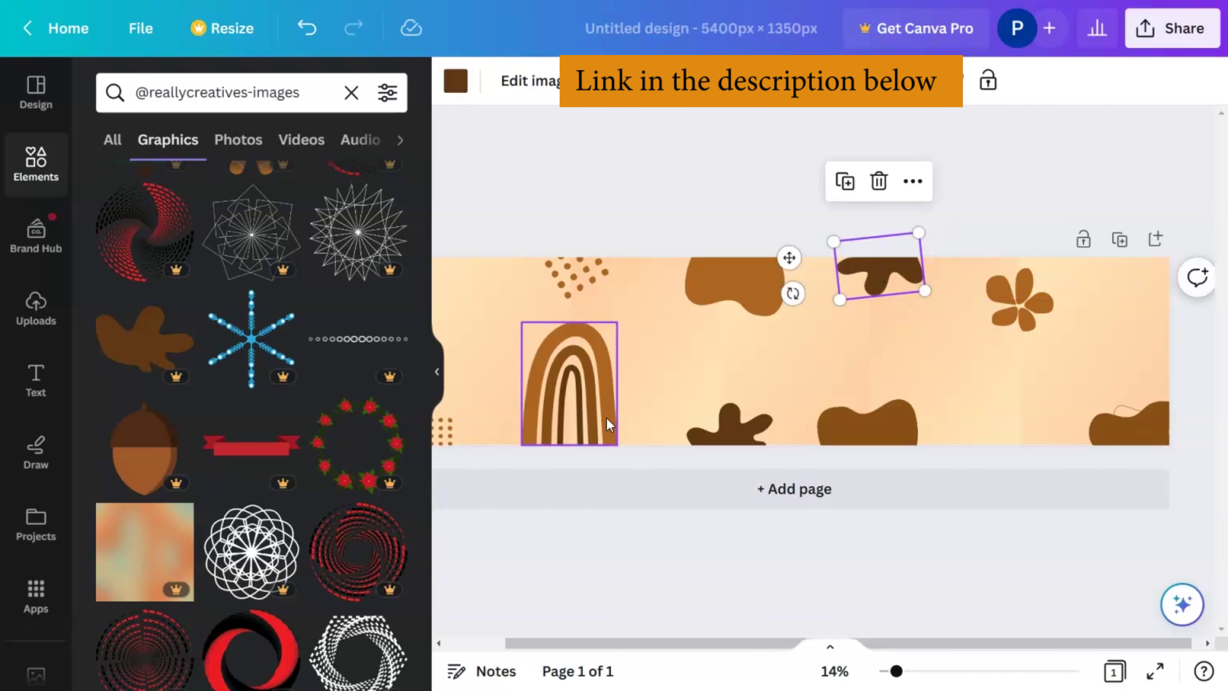
left_click(597, 436)
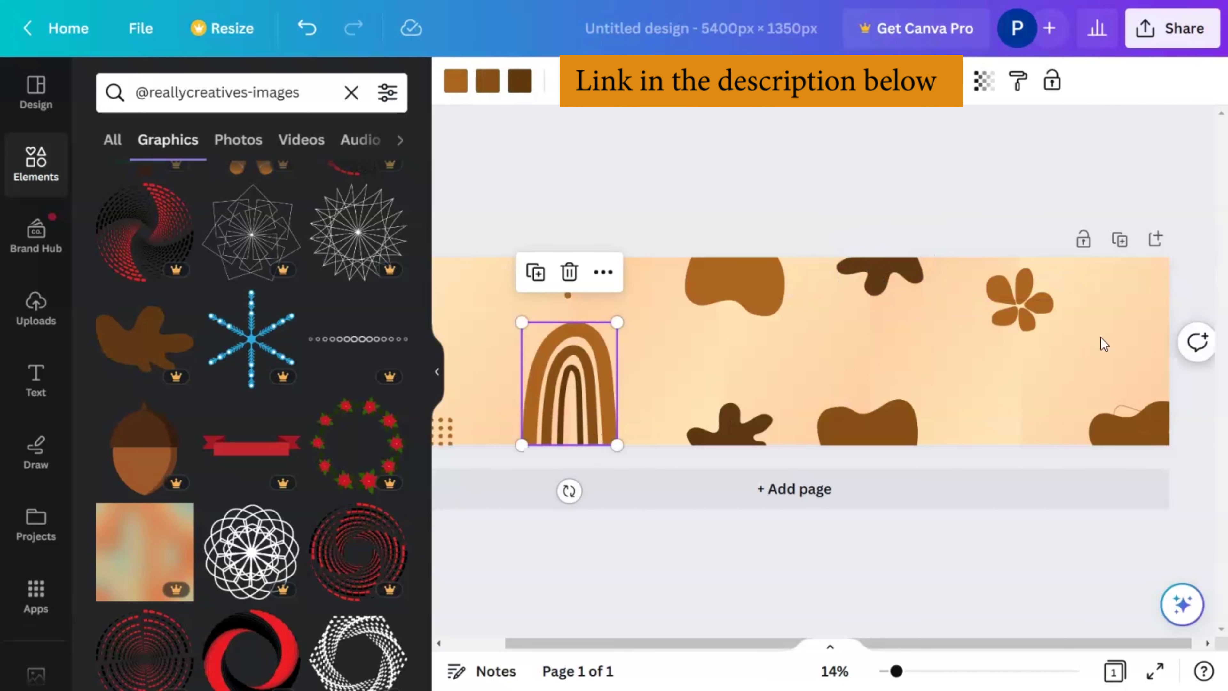
key("Escape")
Add the two-tone brown leaf sprig graphic and place it, small and slightly tilted, at the fifth panel's upper-right corner.
scroll(335, 517, "down", 5)
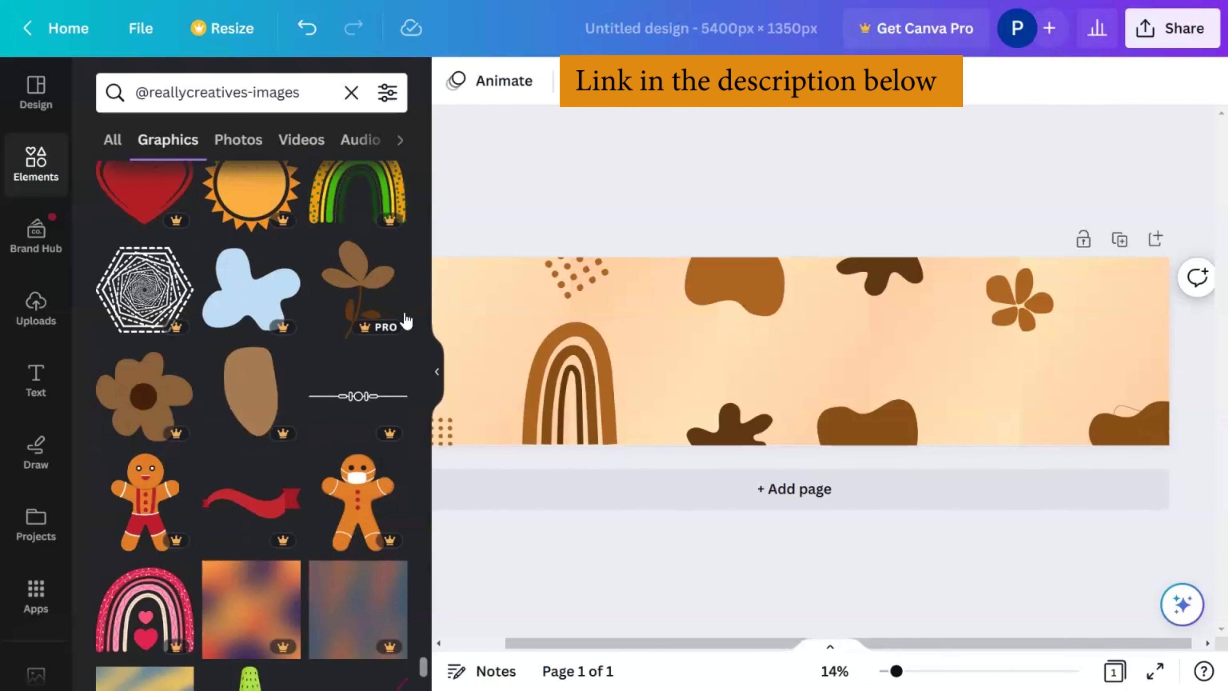
left_click(357, 283)
left_click_drag(798, 334, 1126, 293)
left_click_drag(1151, 351, 1158, 301)
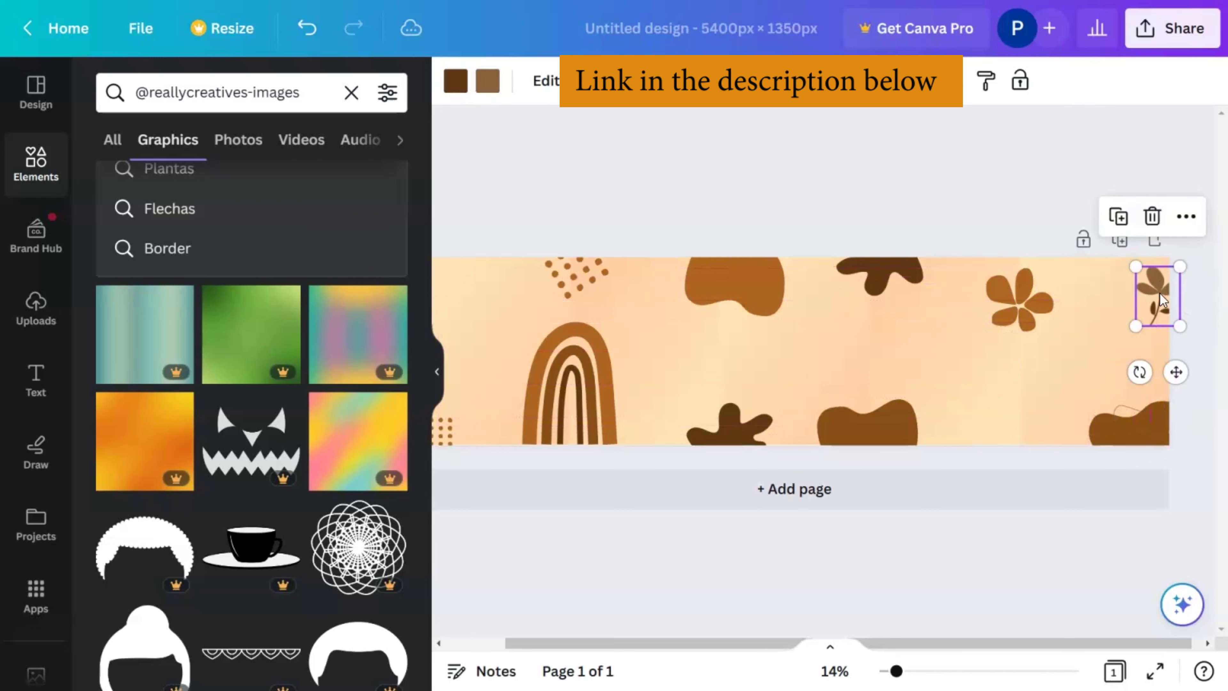
left_click_drag(1140, 372, 1151, 369)
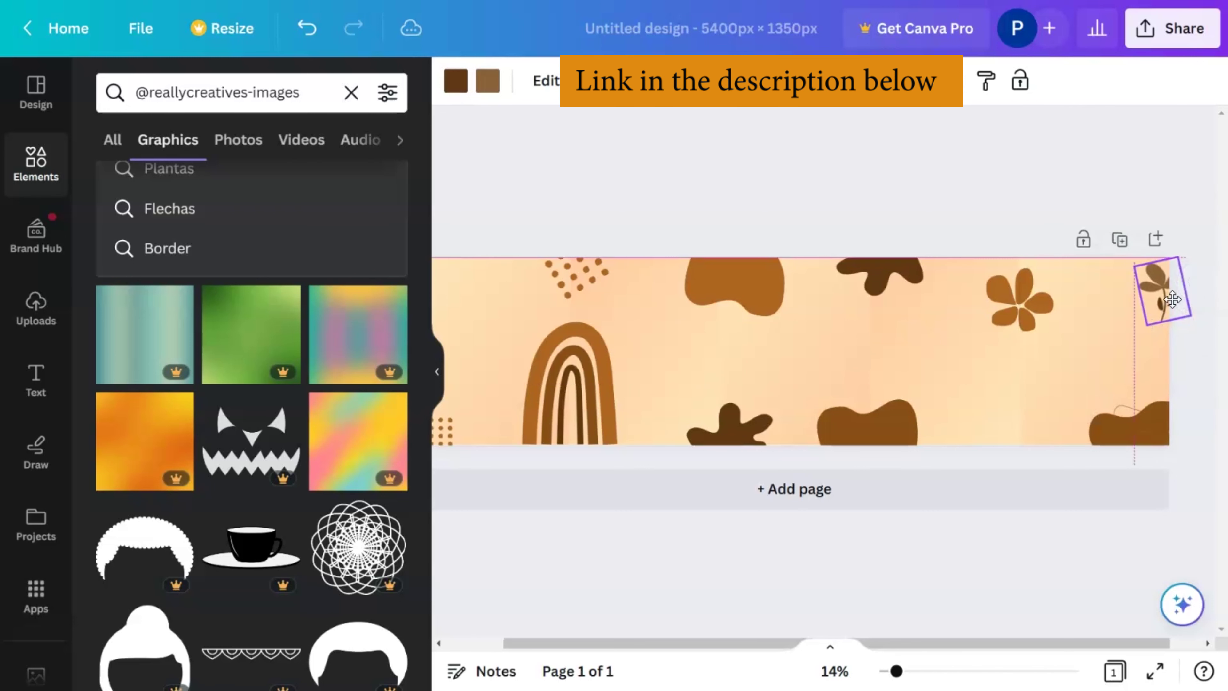
left_click(1190, 313)
left_click_drag(1172, 447, 1017, 257)
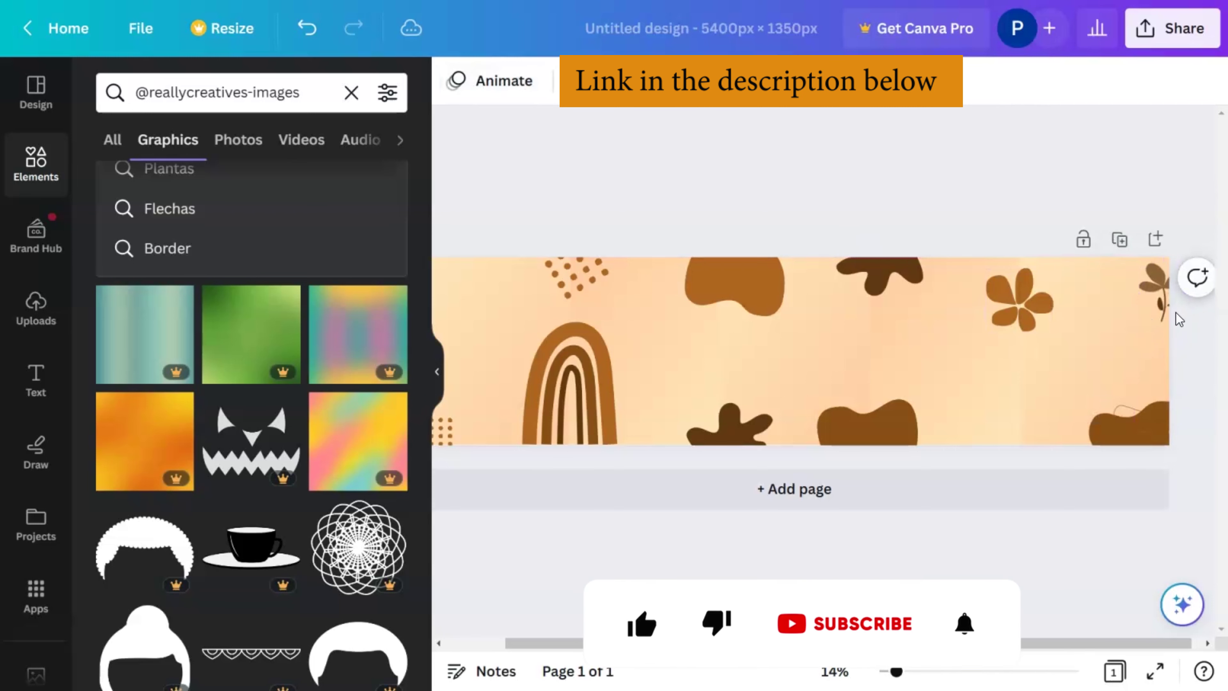
Recolour the leaf sprig with the medium brown and light orange-brown document colours and deselect it.
left_click(464, 87)
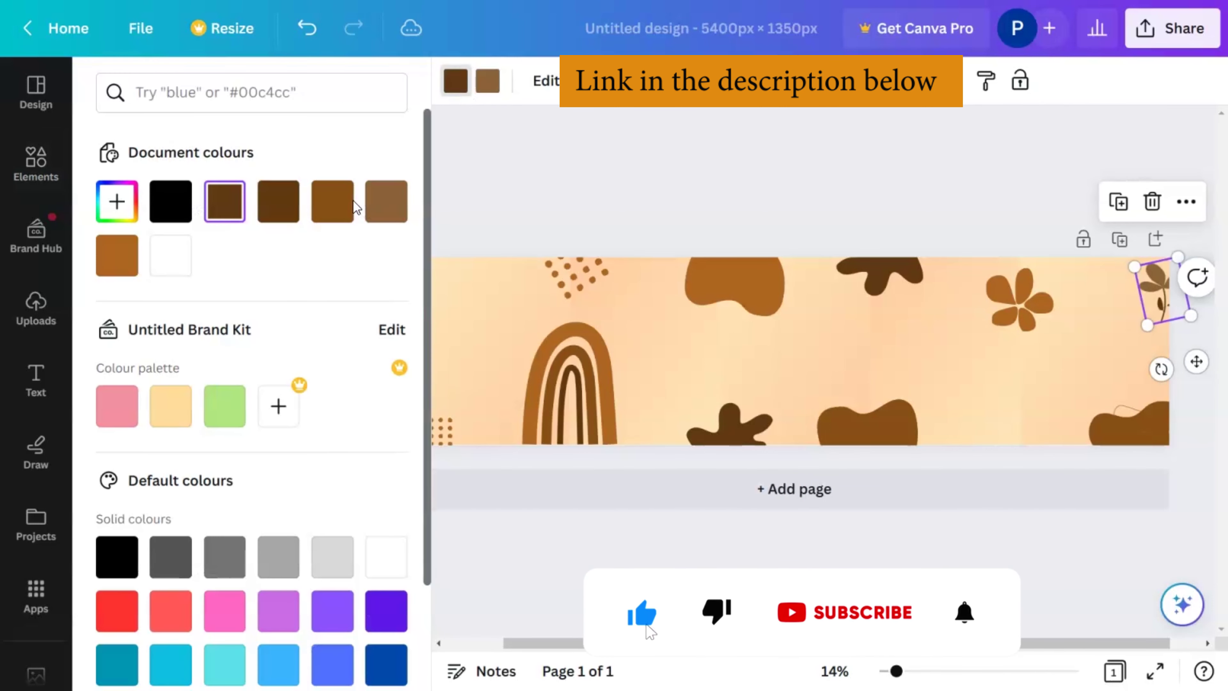
left_click(346, 210)
left_click(487, 81)
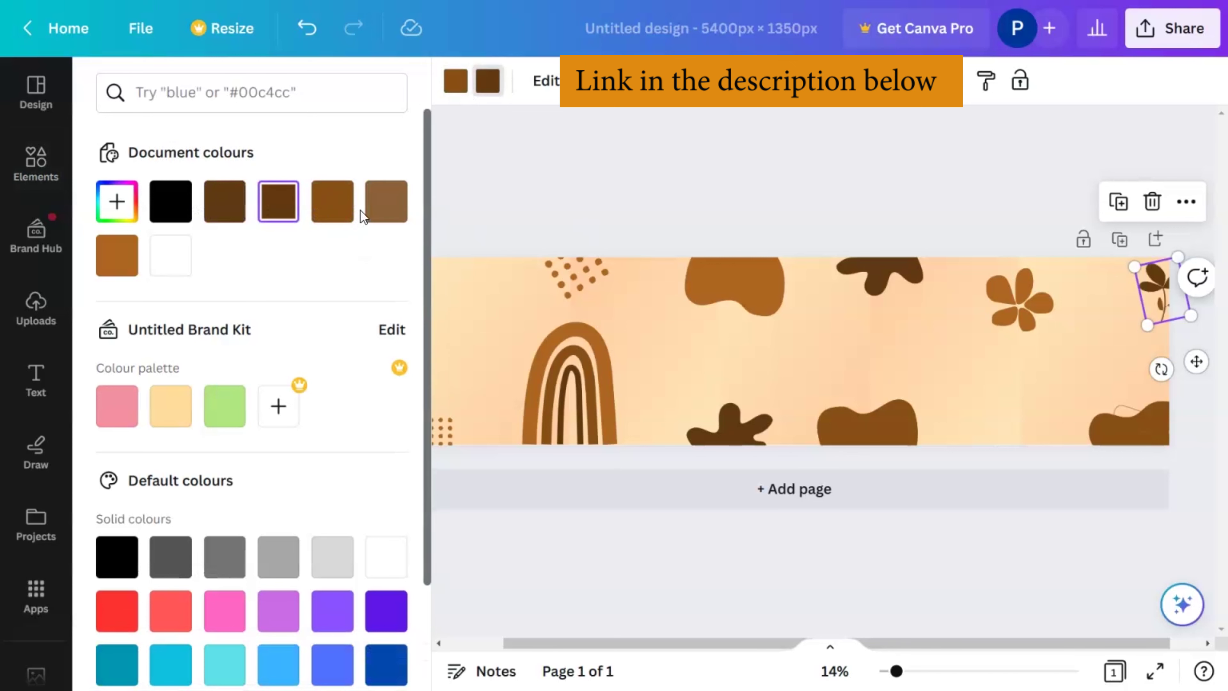
left_click(131, 262)
left_click(783, 206)
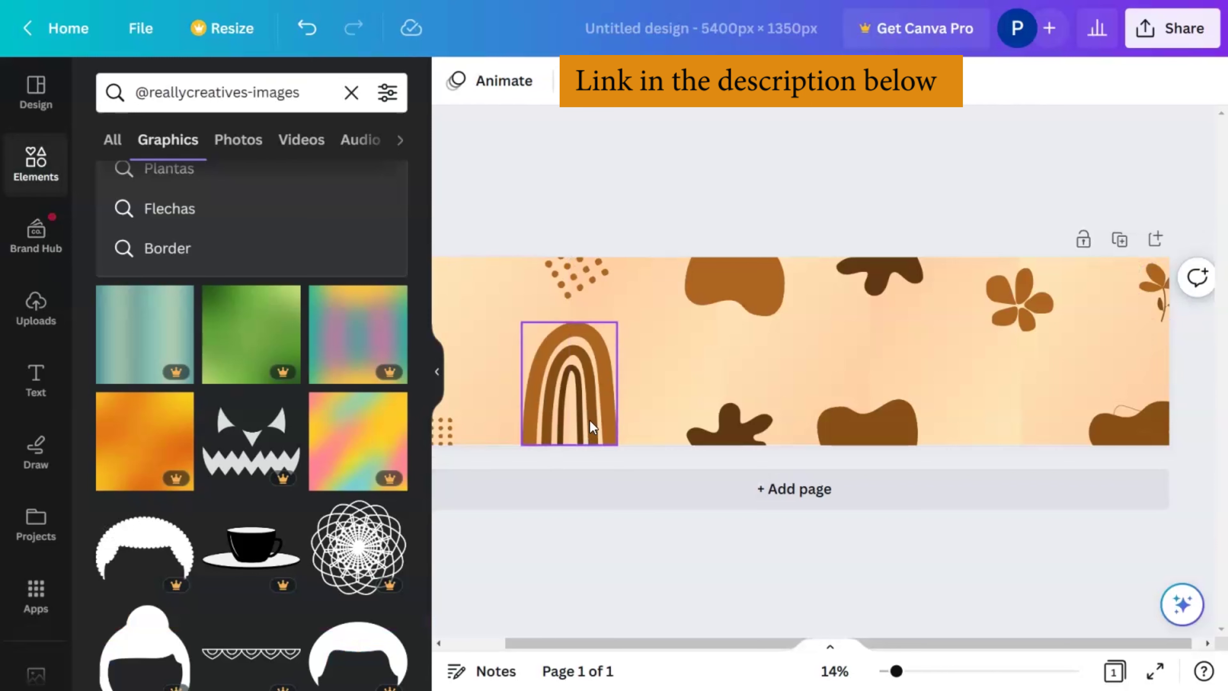
scroll(110, 532, "down", 10)
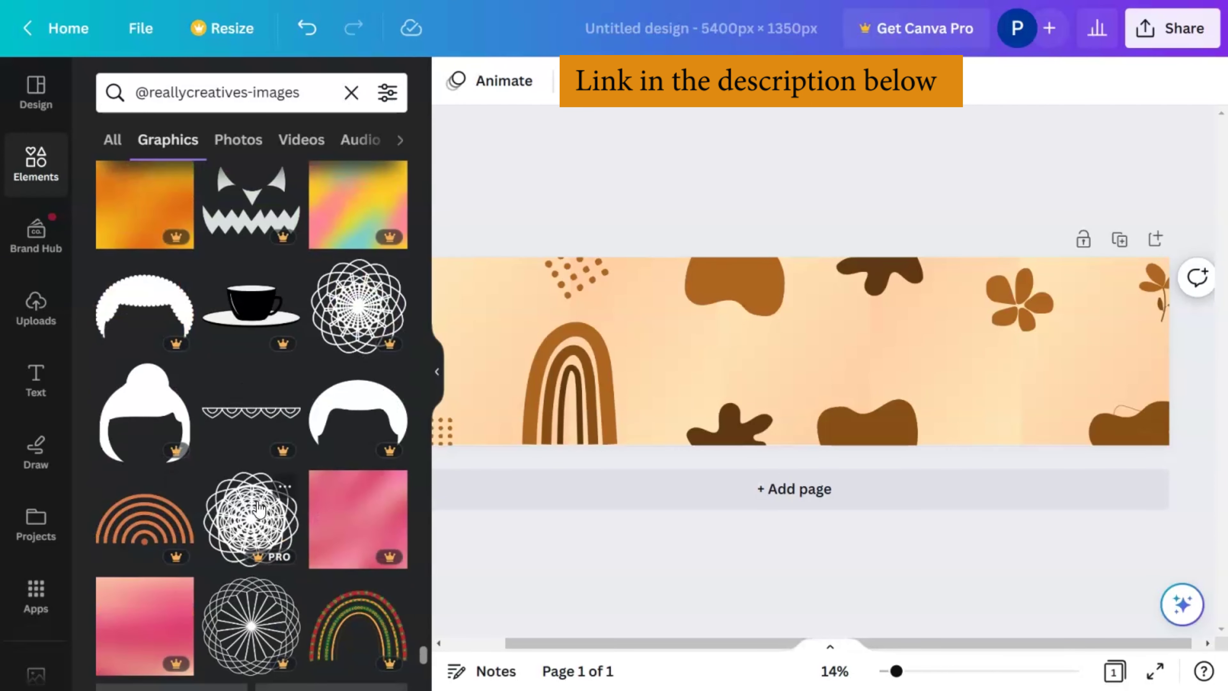
scroll(279, 501, "down", 5)
scroll(281, 506, "down", 5)
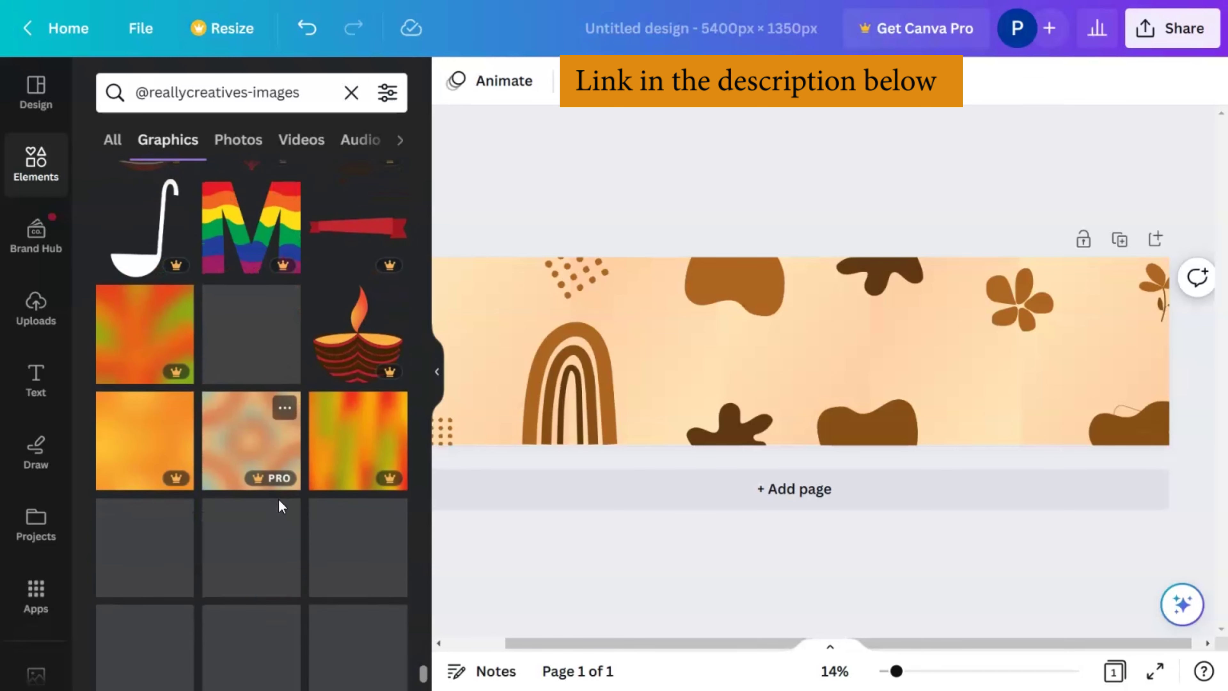
scroll(282, 506, "down", 4)
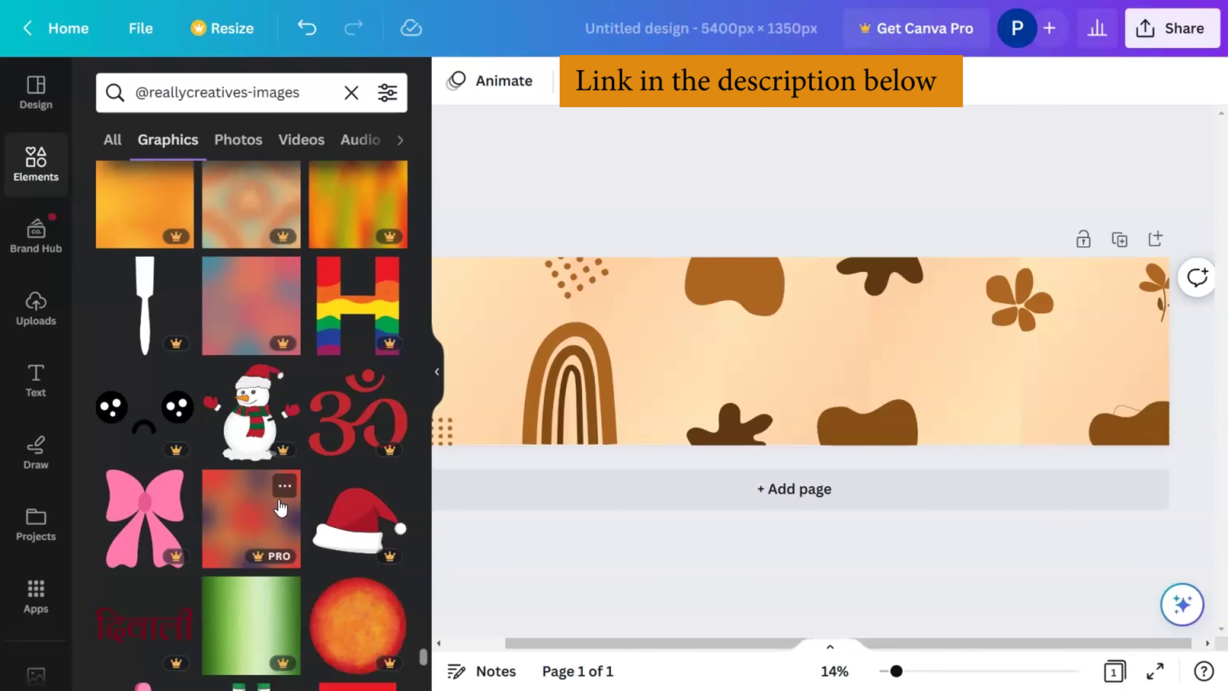
scroll(280, 506, "down", 5)
scroll(280, 506, "down", 4)
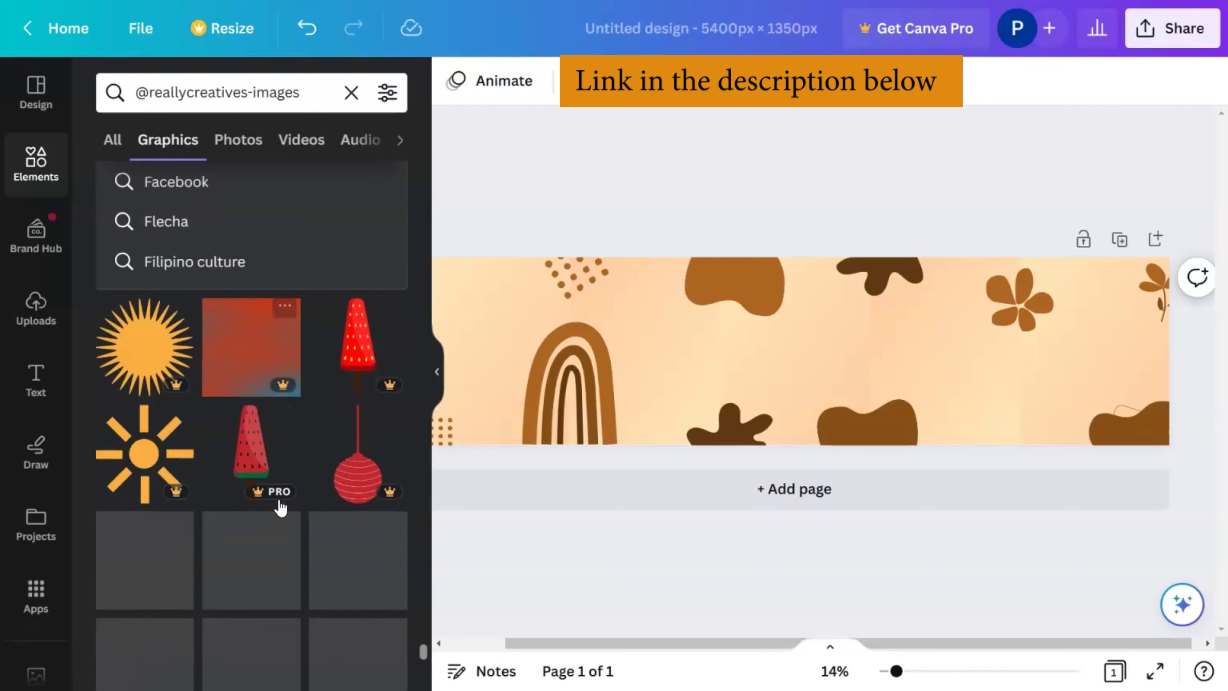
scroll(281, 507, "down", 5)
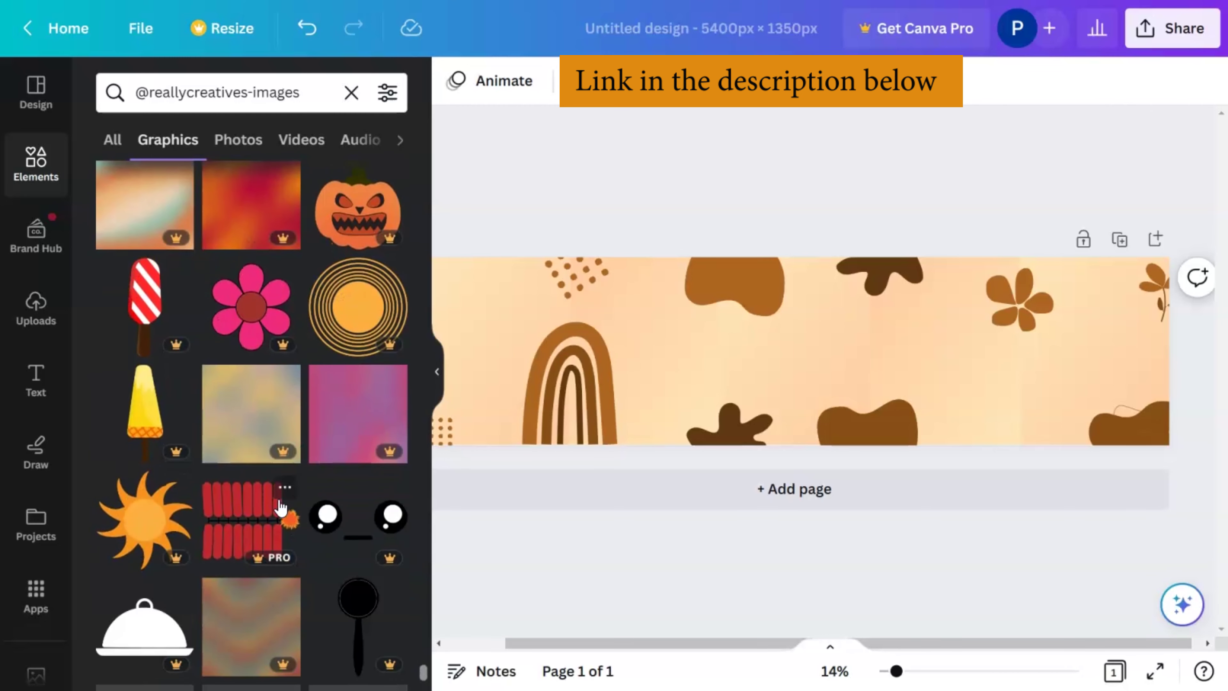
scroll(281, 507, "down", 4)
scroll(280, 507, "down", 5)
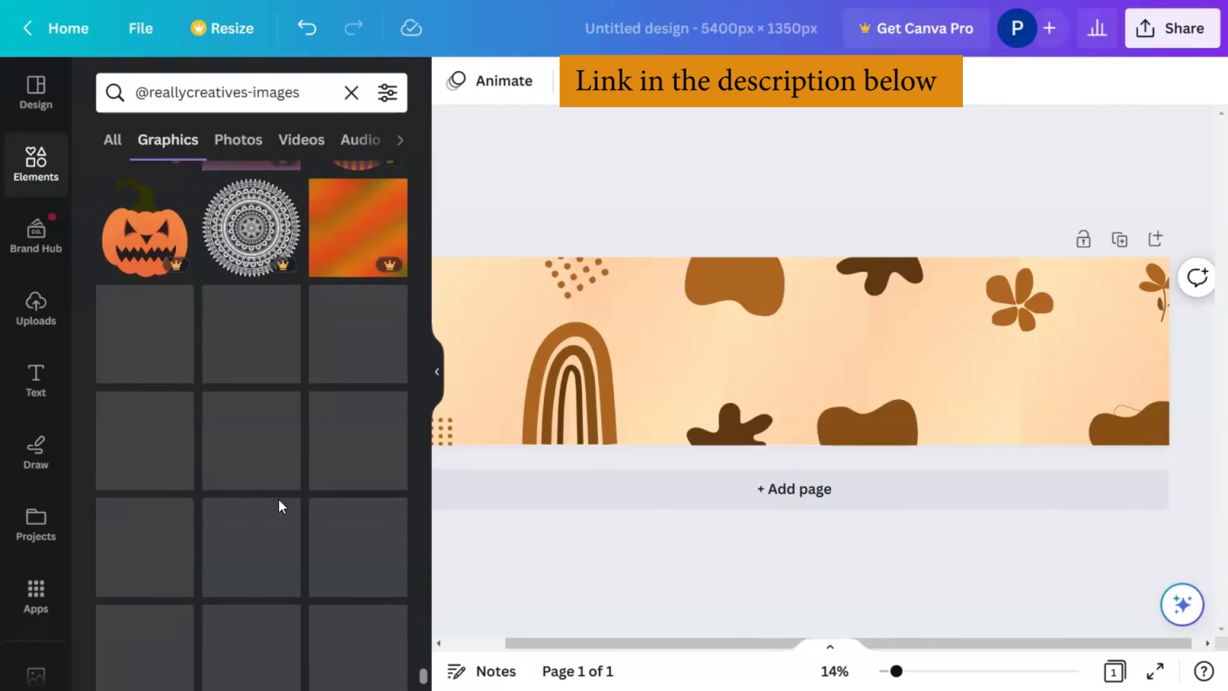
scroll(281, 506, "down", 4)
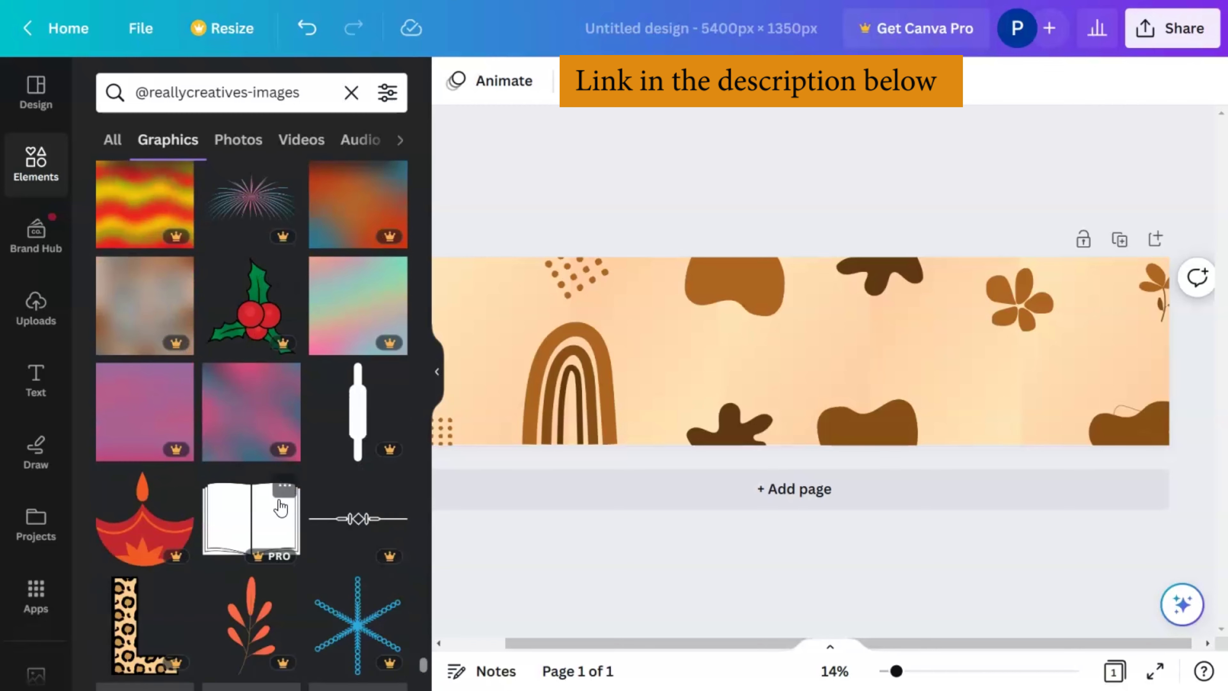
scroll(282, 507, "down", 5)
scroll(282, 506, "down", 4)
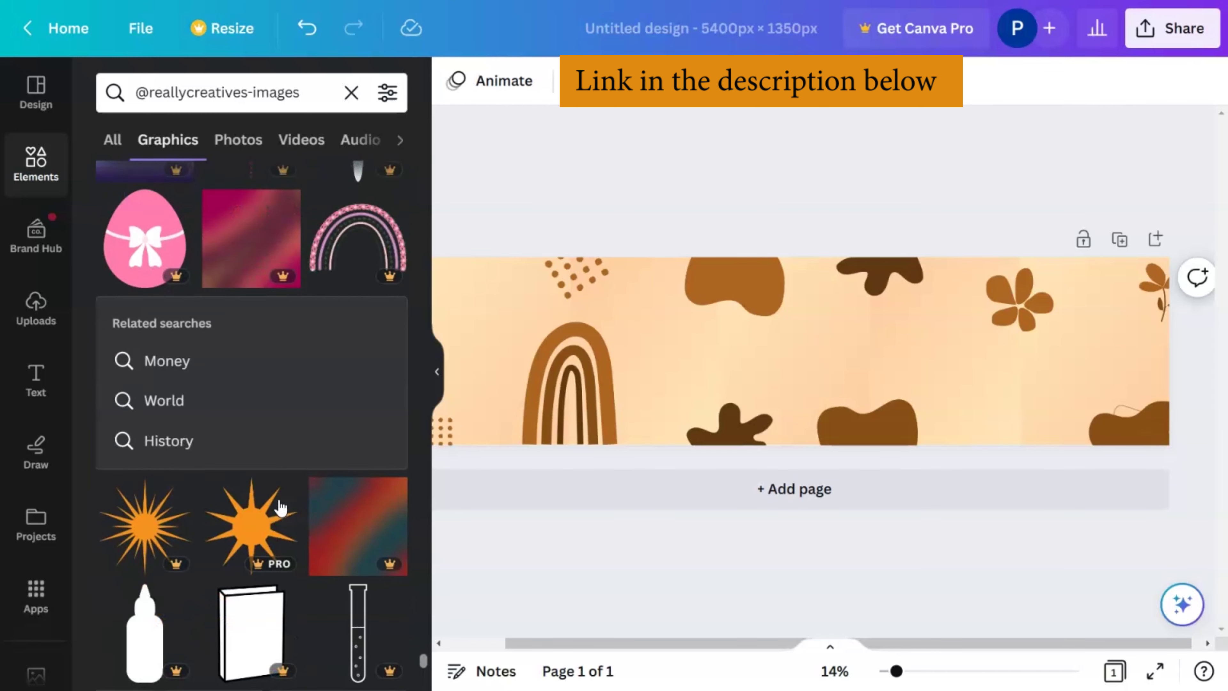
scroll(280, 506, "down", 4)
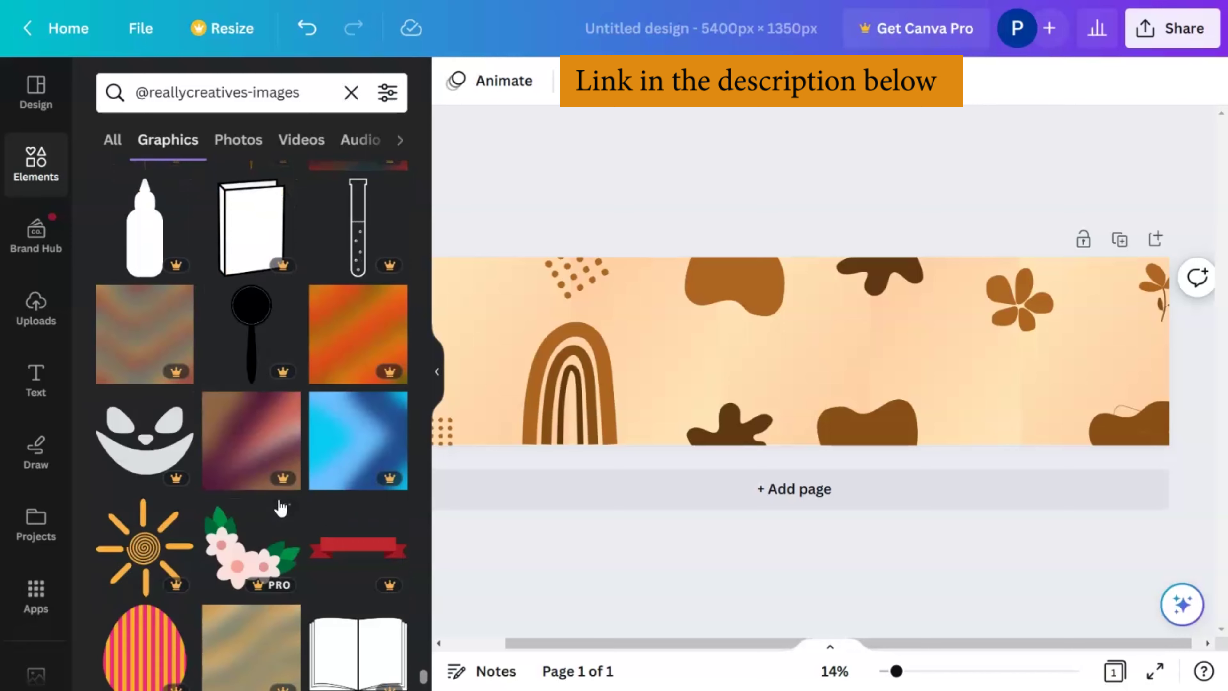
scroll(280, 508, "down", 3)
scroll(280, 506, "down", 4)
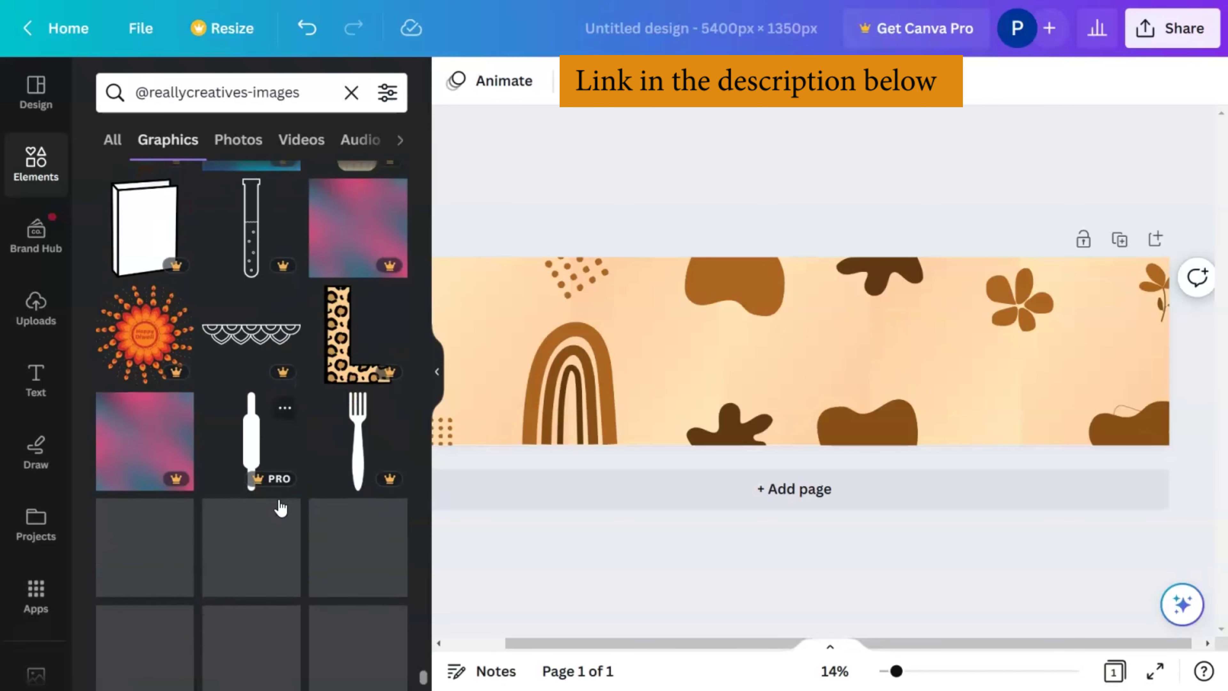
scroll(280, 506, "down", 2)
scroll(280, 506, "down", 3)
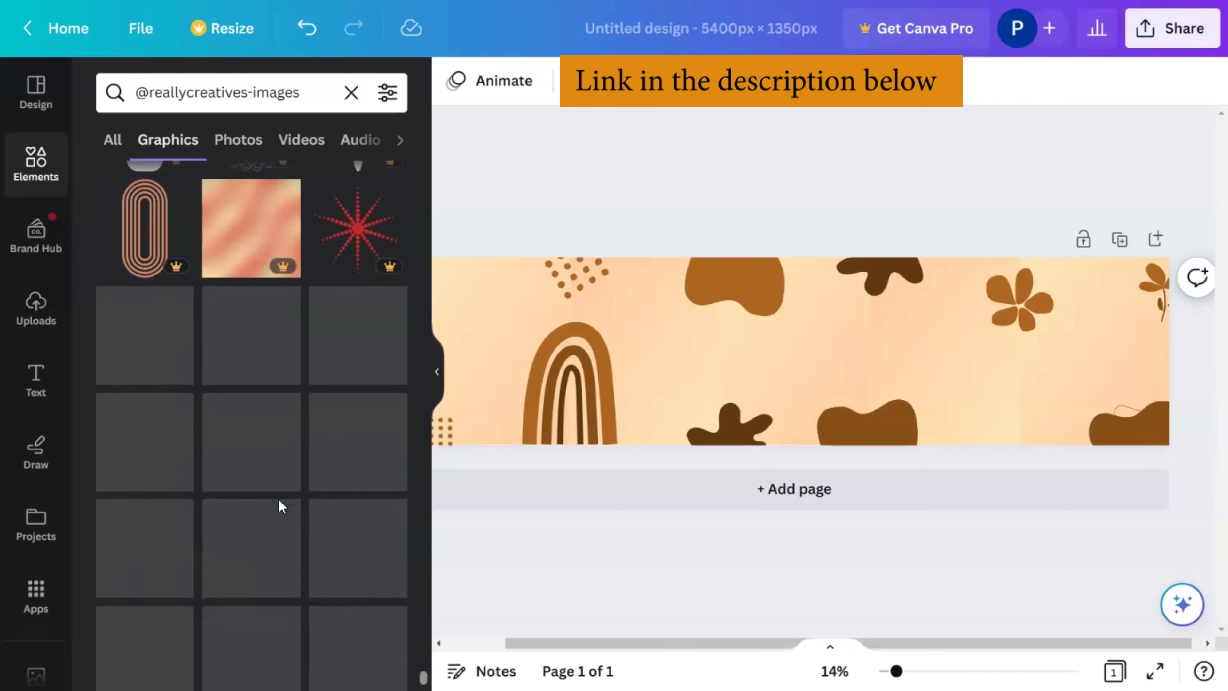
scroll(280, 507, "down", 5)
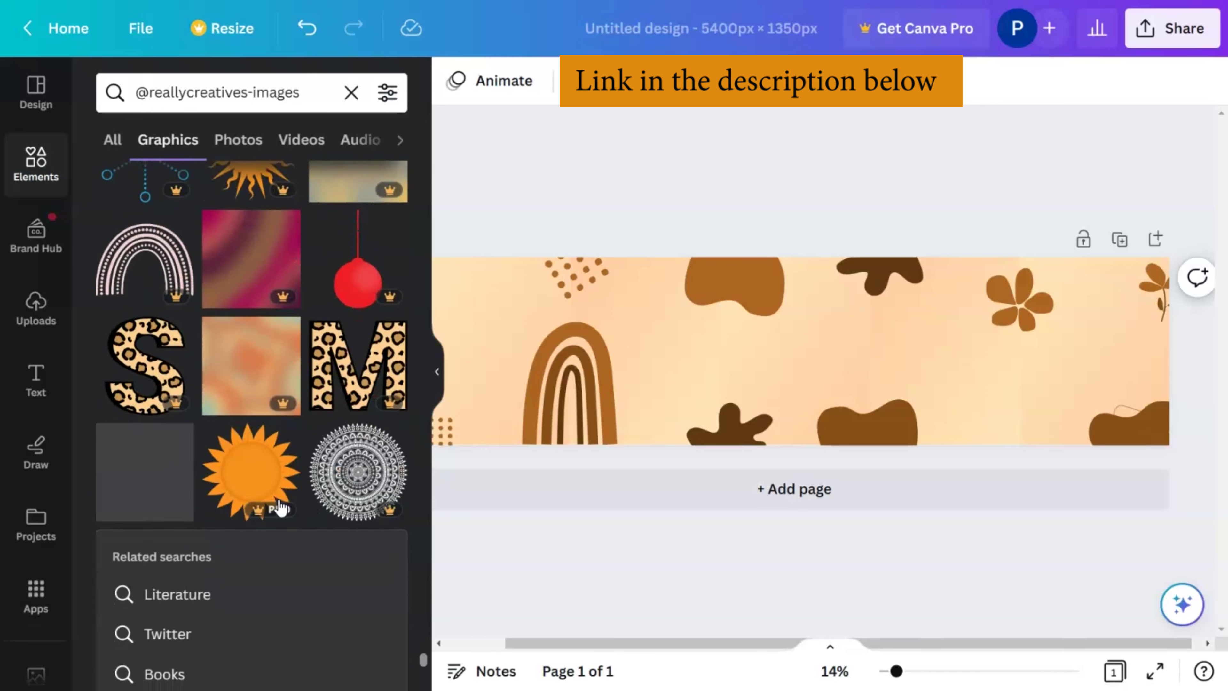
scroll(281, 506, "down", 3)
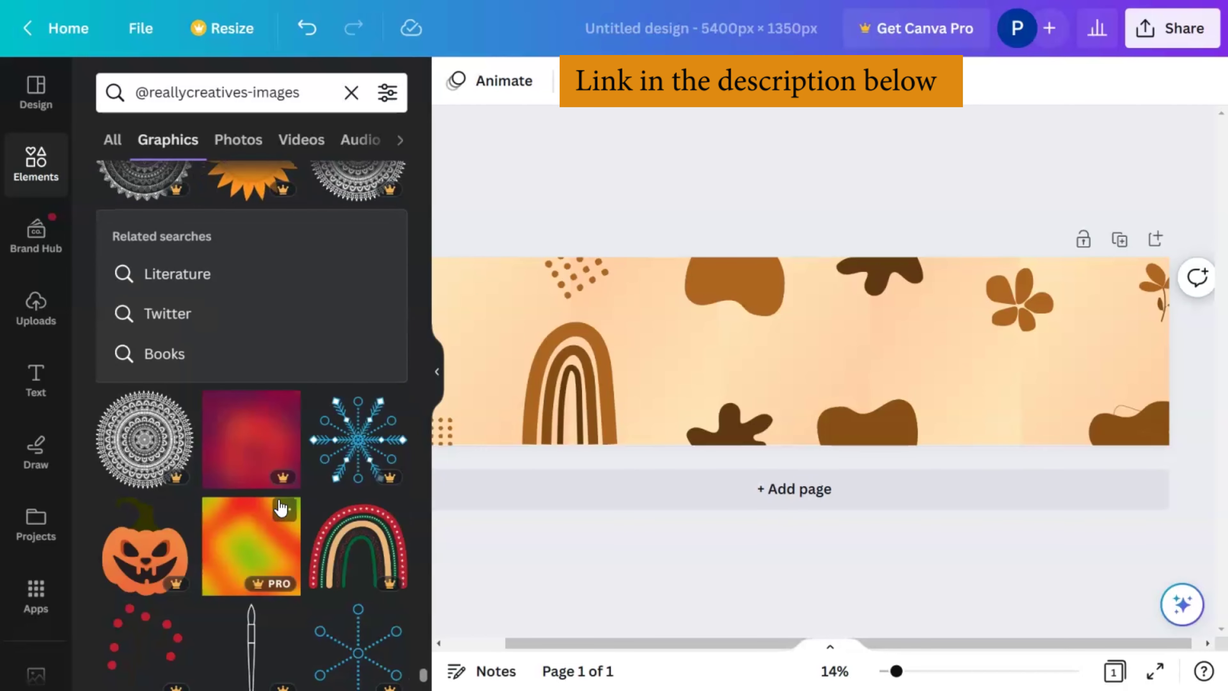
scroll(281, 507, "down", 3)
scroll(280, 506, "down", 6)
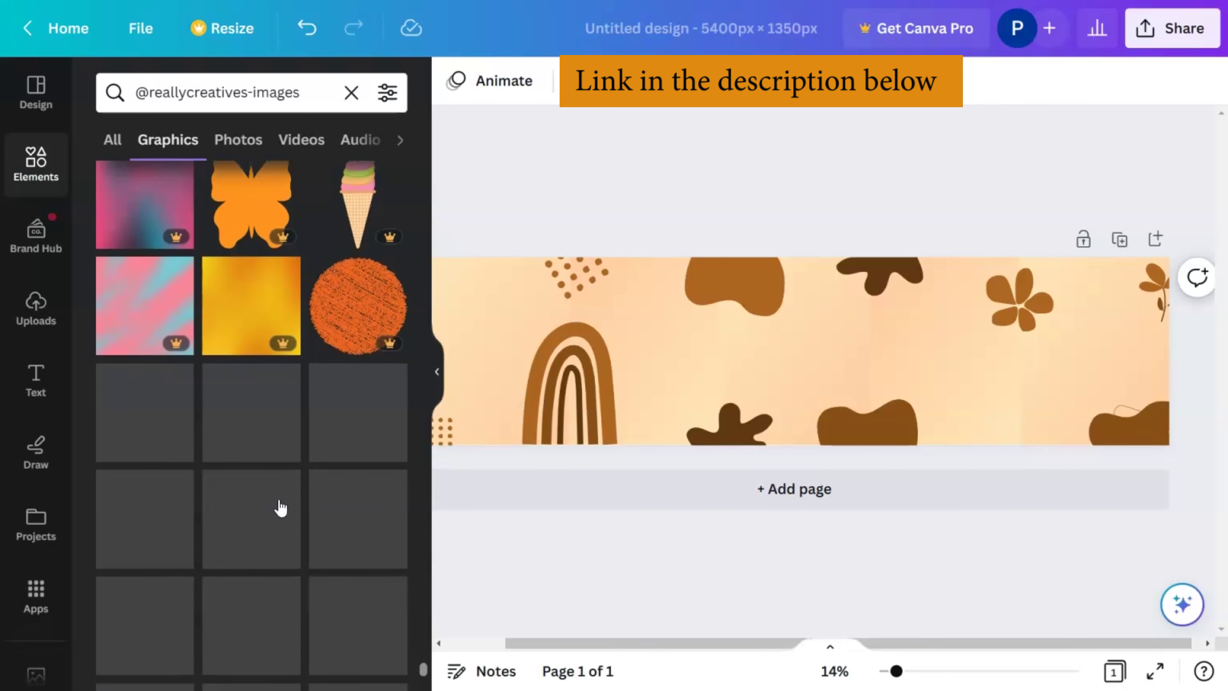
scroll(280, 507, "down", 3)
scroll(282, 506, "down", 3)
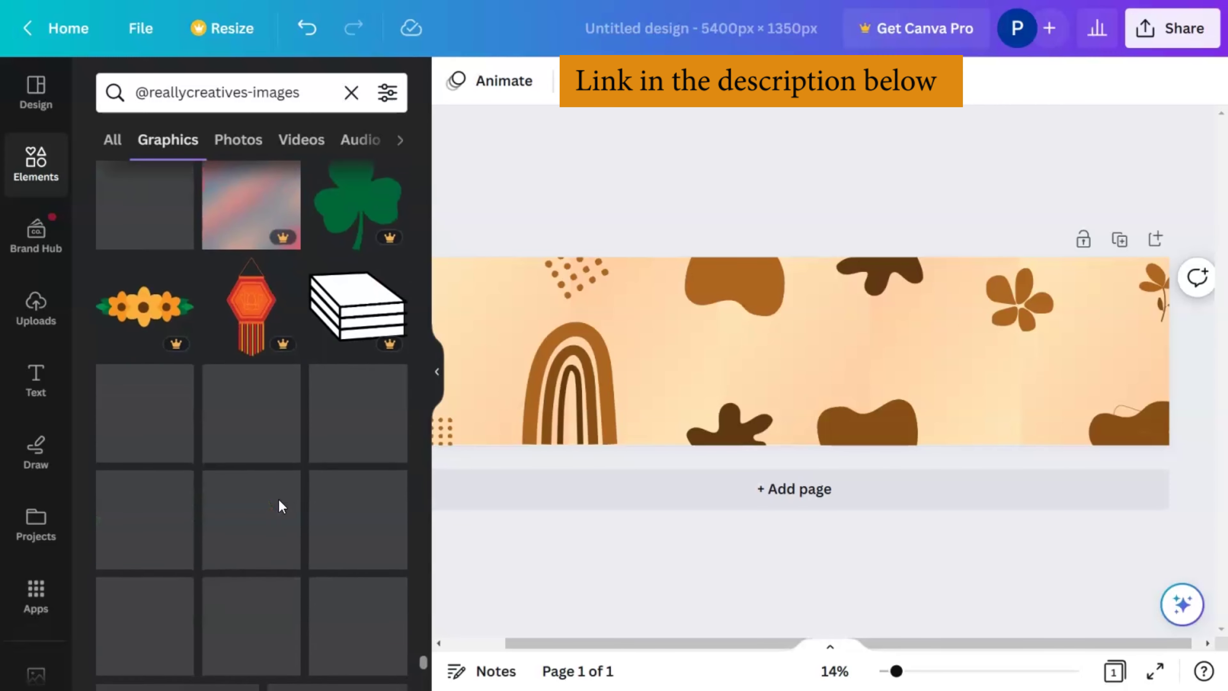
scroll(280, 507, "down", 10)
scroll(280, 506, "down", 10)
scroll(282, 507, "down", 10)
Find the stacked brown stones graphic and place it on the lower edge directly below the flower.
scroll(313, 529, "down", 10)
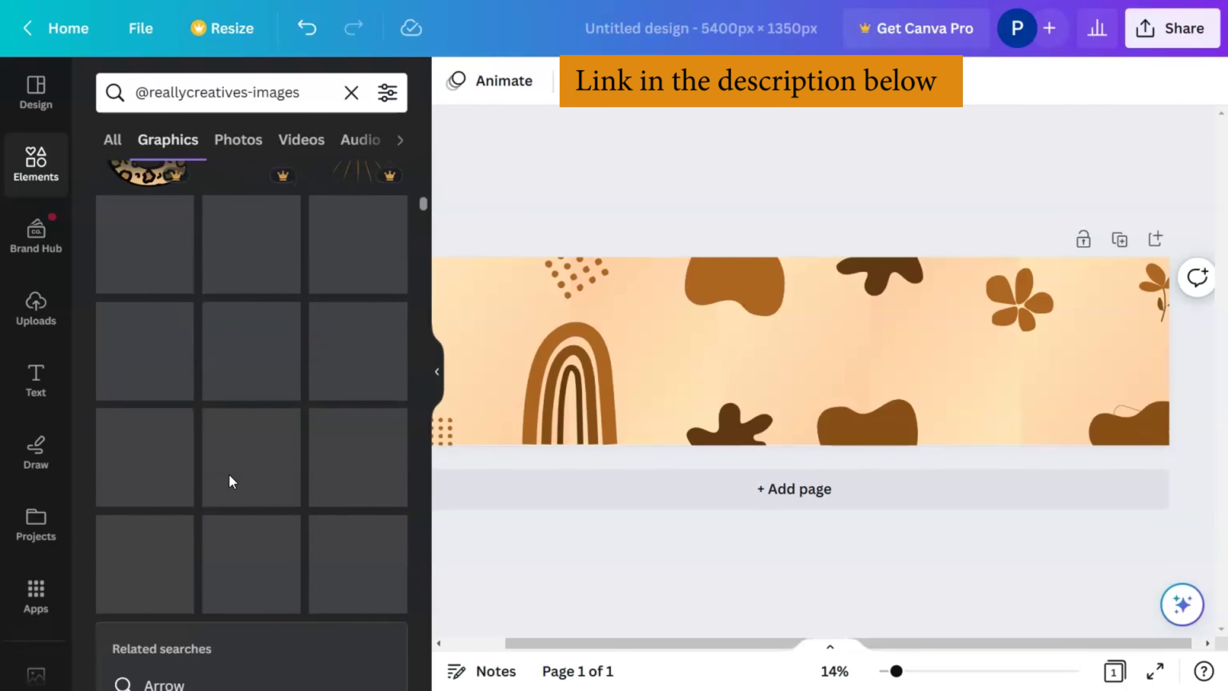
scroll(232, 482, "down", 10)
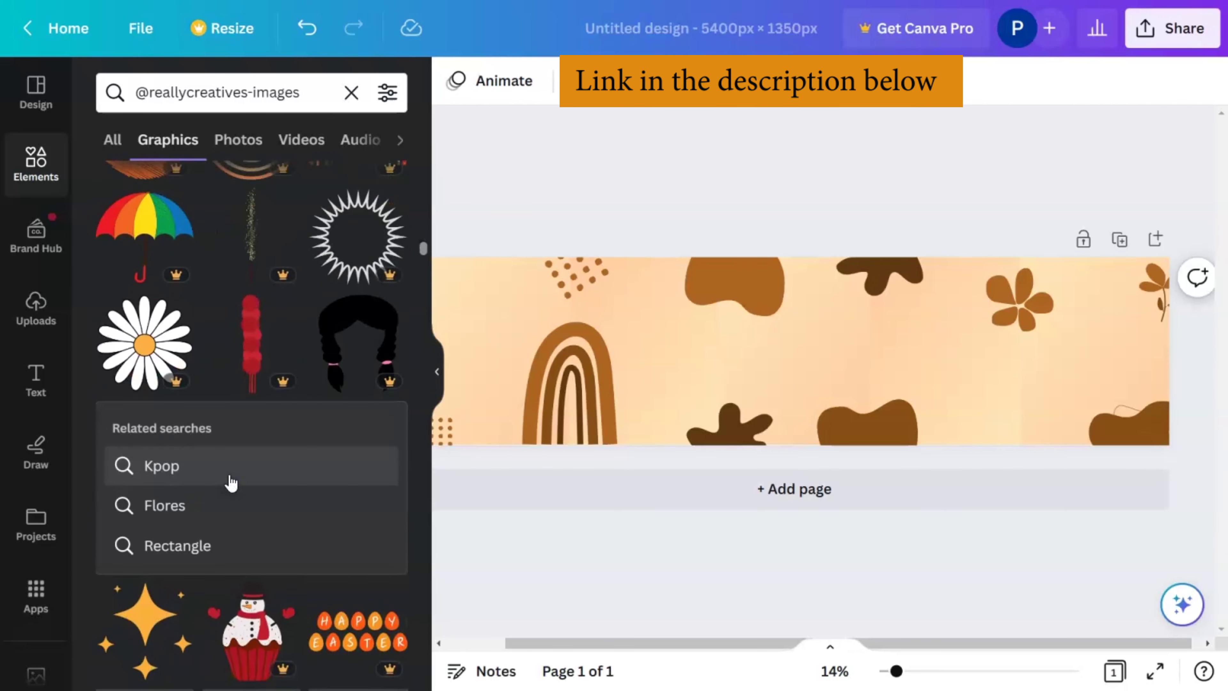
scroll(231, 483, "down", 5)
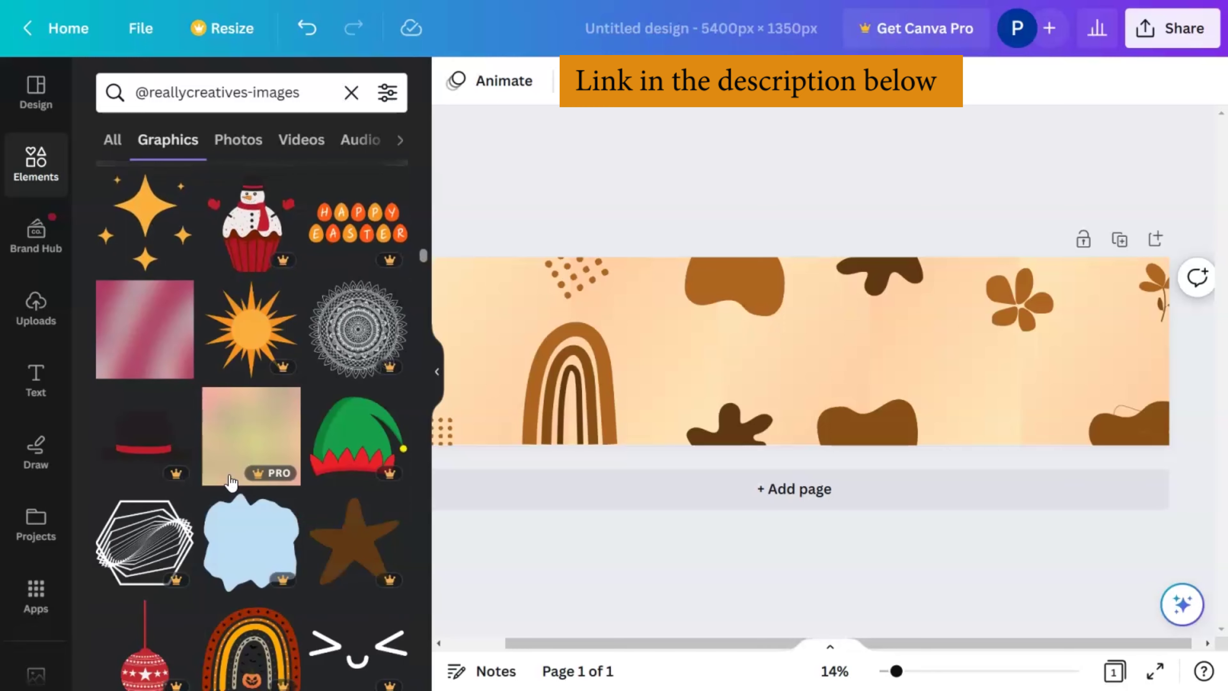
scroll(231, 481, "down", 5)
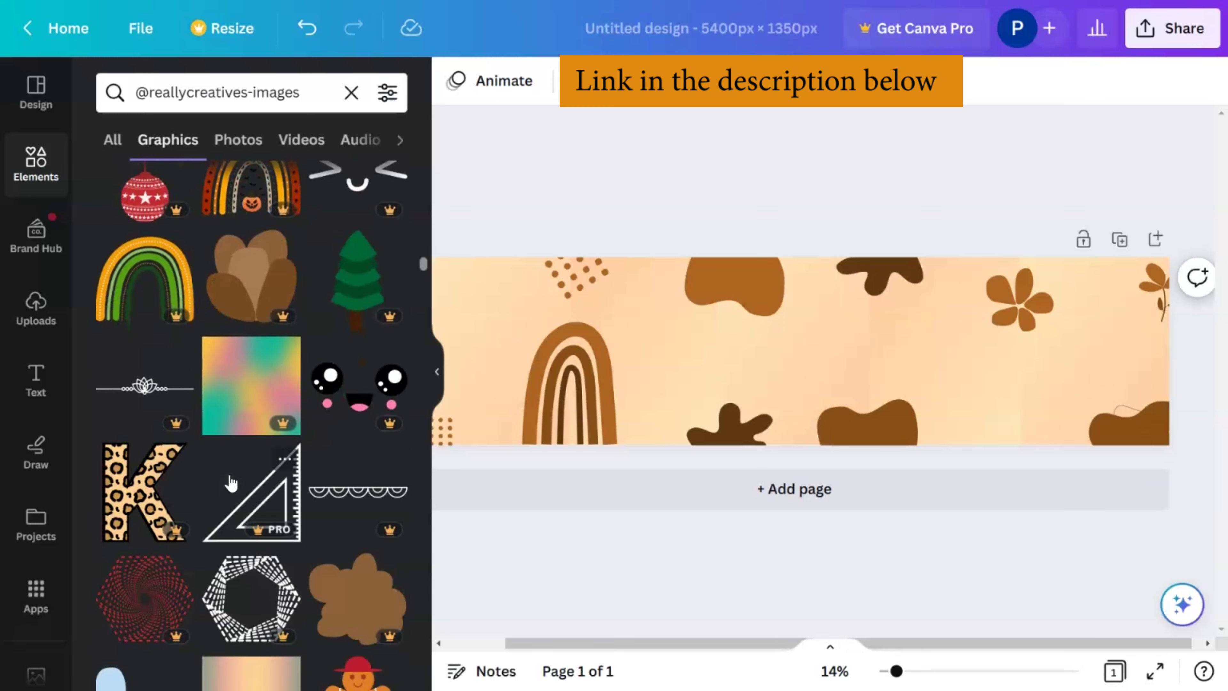
scroll(232, 481, "down", 4)
scroll(232, 482, "down", 1)
scroll(231, 482, "down", 7)
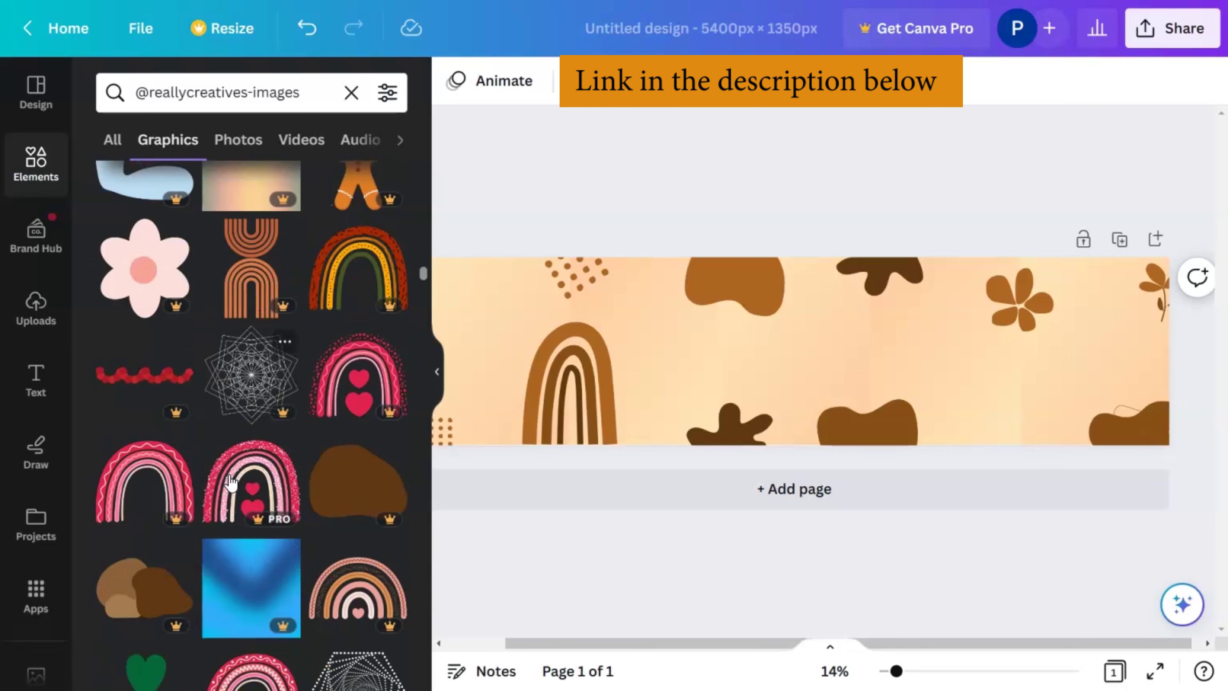
scroll(232, 481, "down", 8)
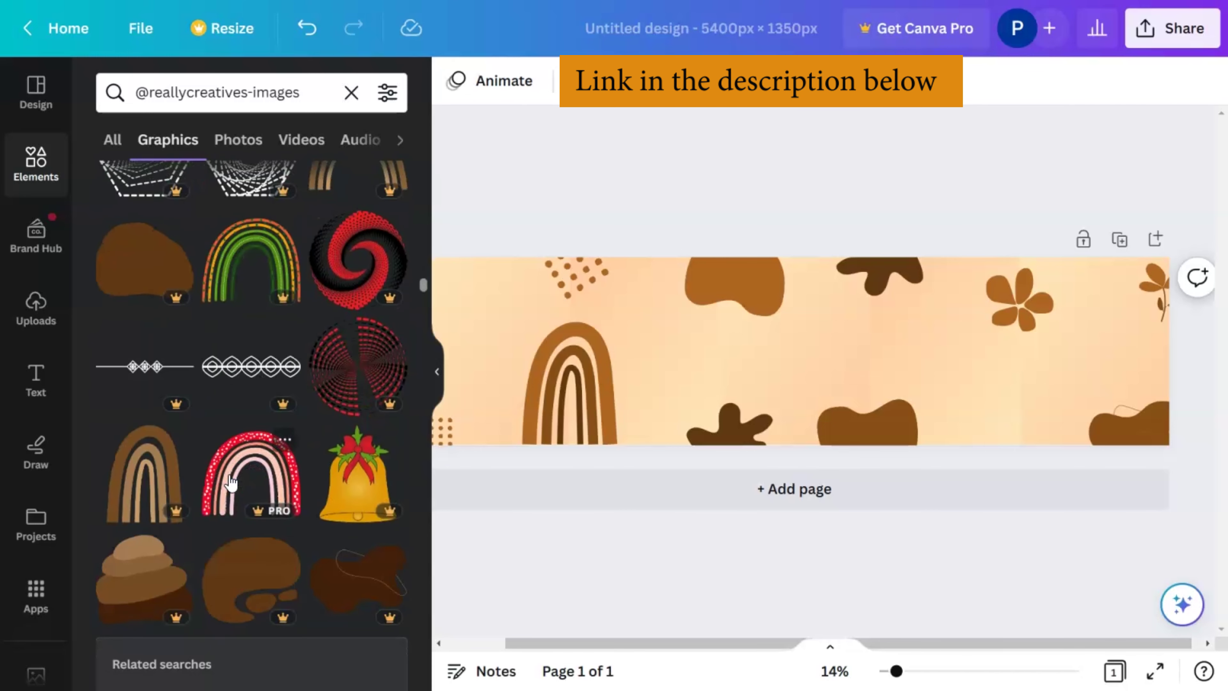
scroll(181, 481, "down", 3)
left_click(127, 413)
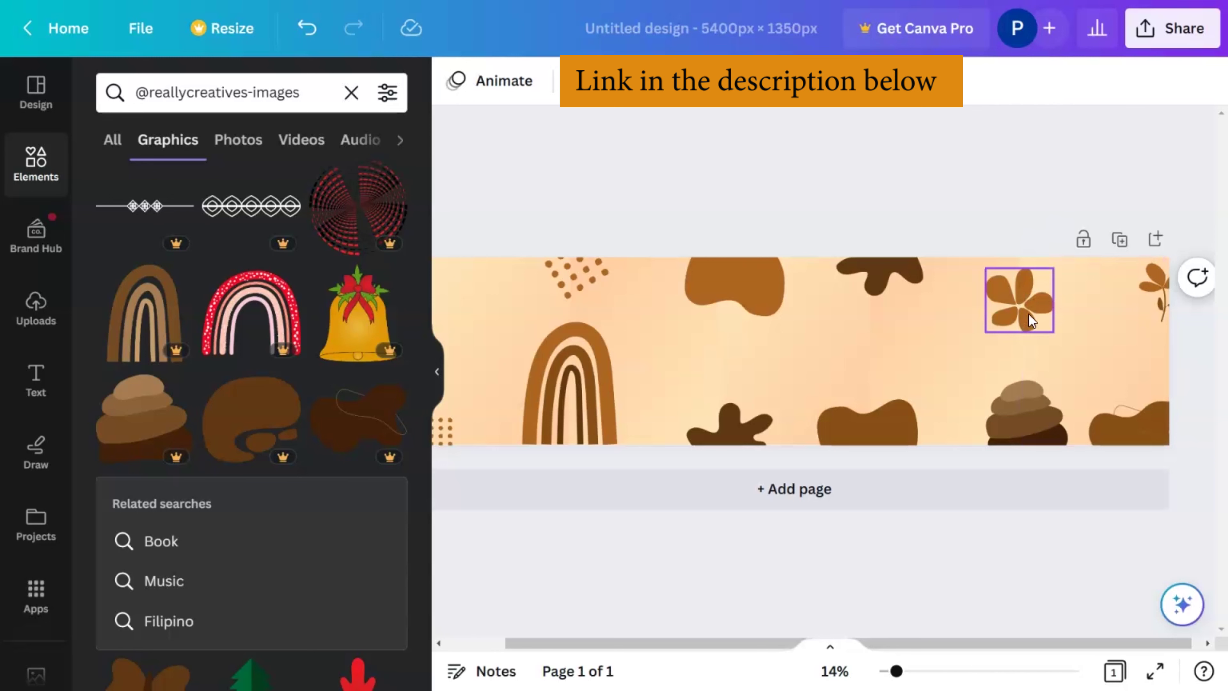
left_click(1026, 292)
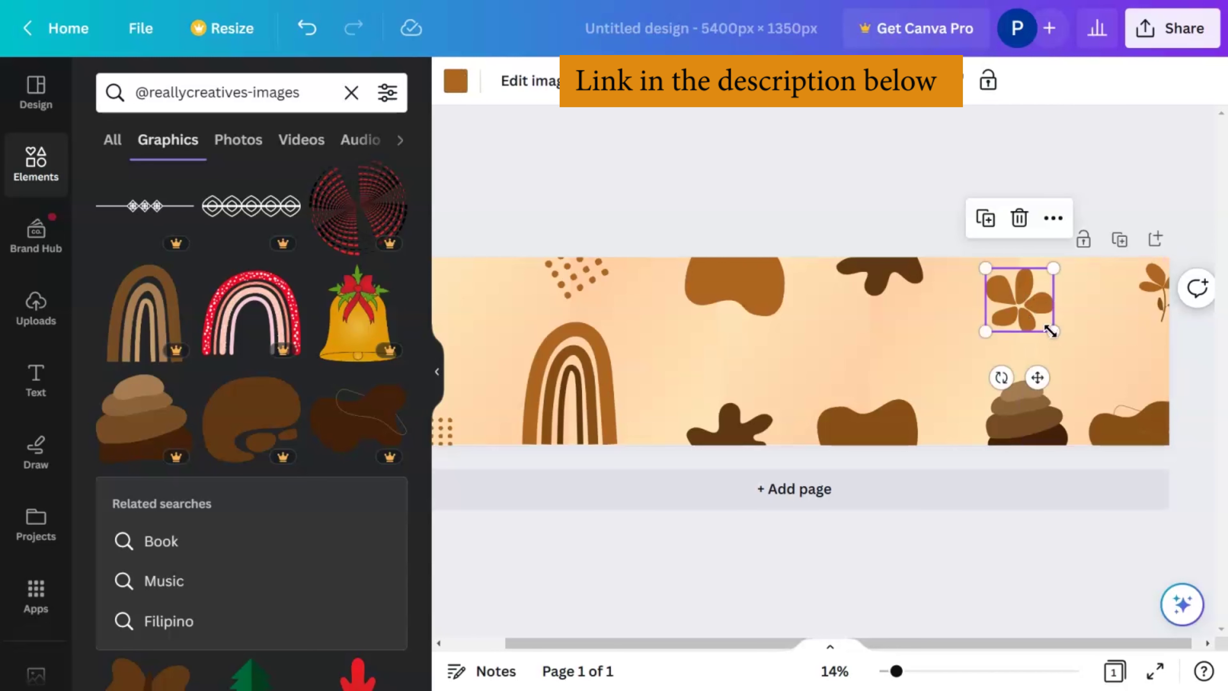
left_click(831, 253)
Duplicate the lobed blob from the lower edge and place the rotated copy over the first panel's upper-left corner.
scroll(602, 355, "left", 2)
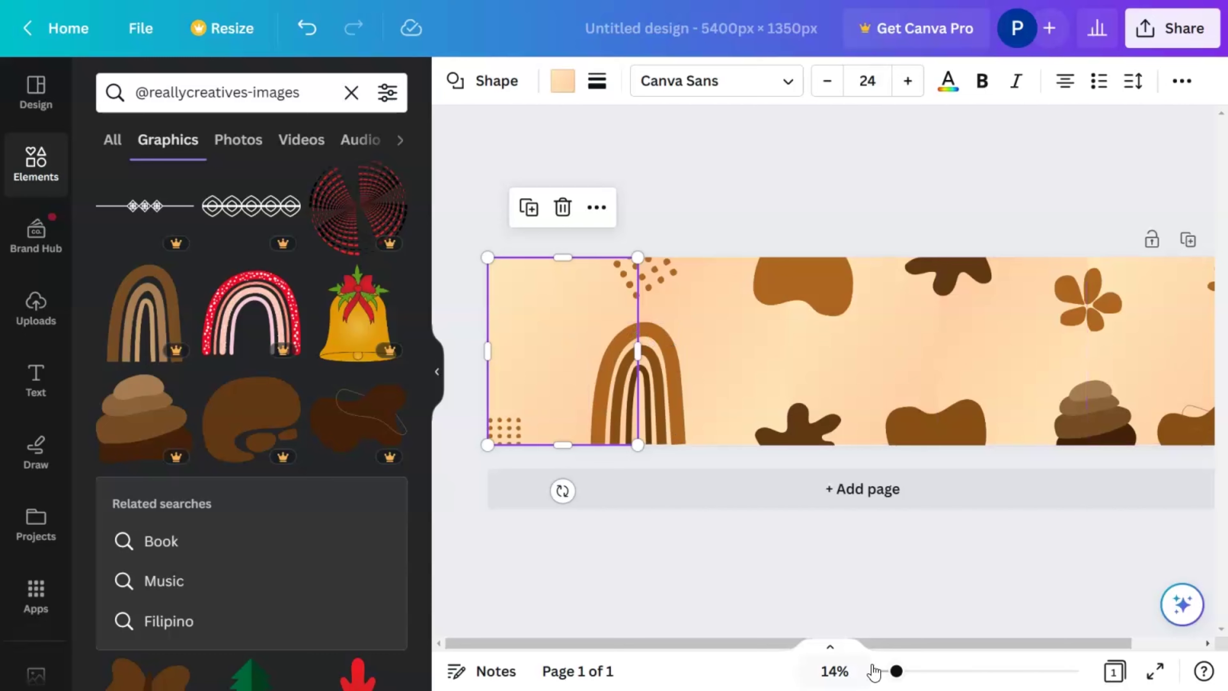
left_click_drag(895, 671, 931, 671)
left_click_drag(794, 643, 509, 624)
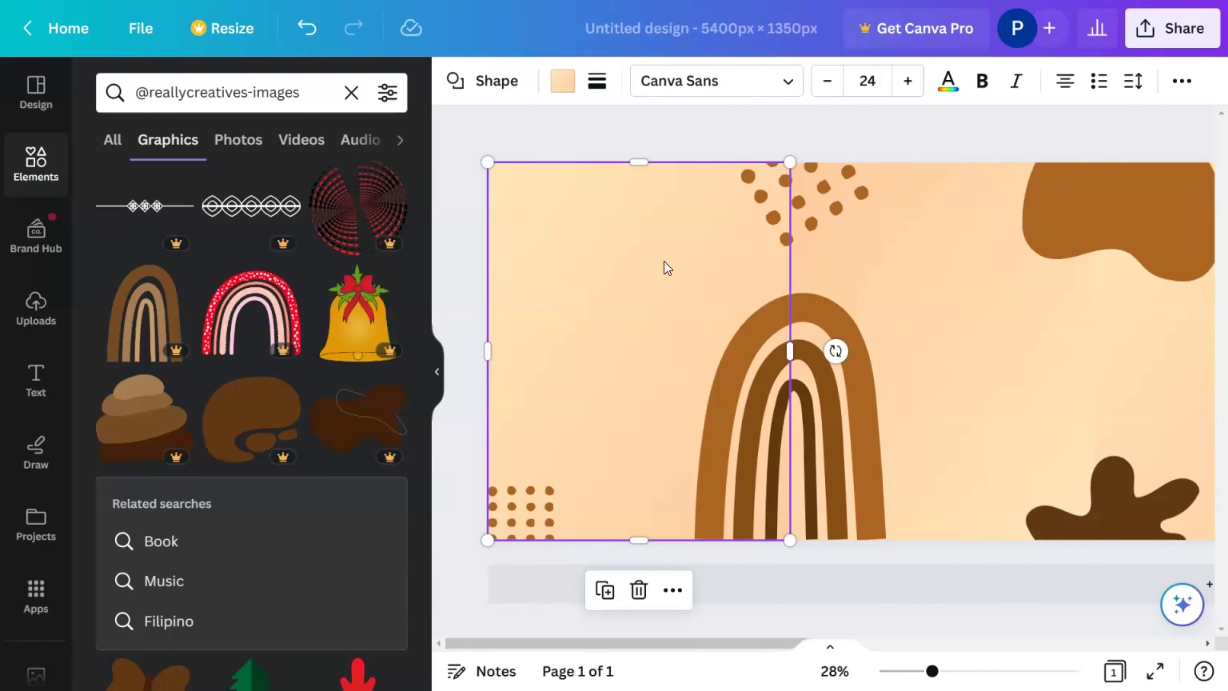
left_click(1120, 532)
left_click_drag(1037, 460, 525, 210)
left_click_drag(639, 142, 530, 189)
left_click_drag(593, 231, 623, 249)
left_click_drag(562, 213, 553, 184)
left_click(684, 138)
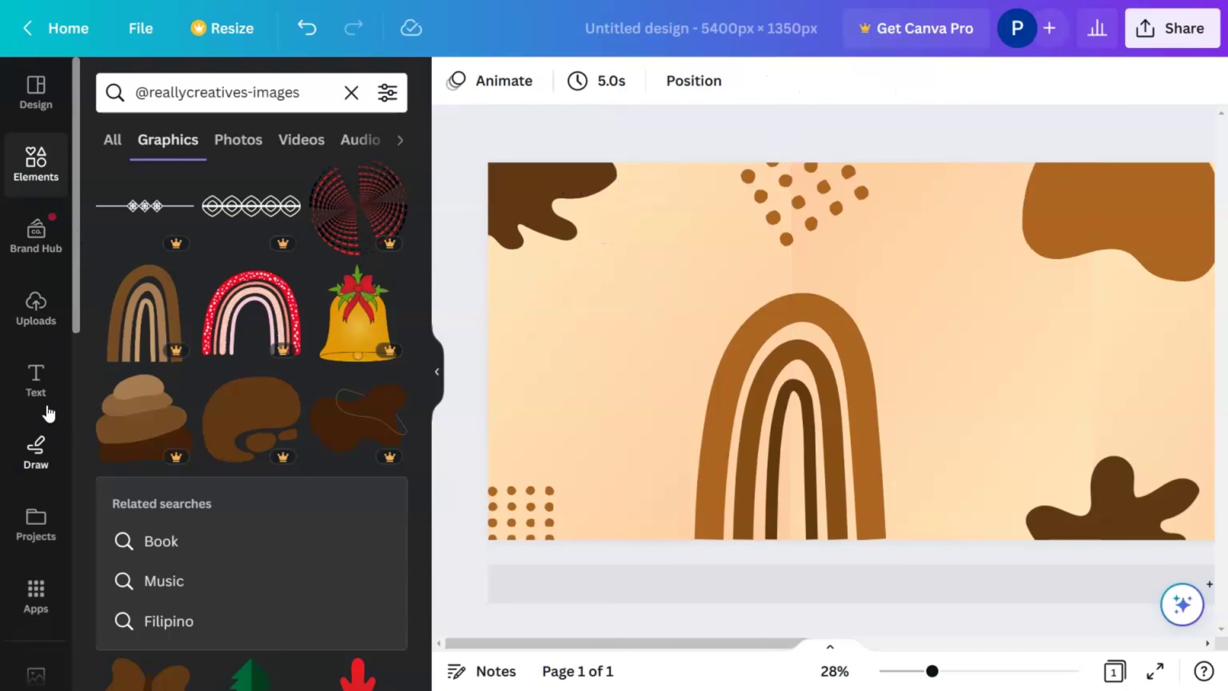
Add a heading reading "3" to the first panel, enlarged to about size 178 and placed beside the upper-left blob.
left_click(41, 390)
left_click(179, 333)
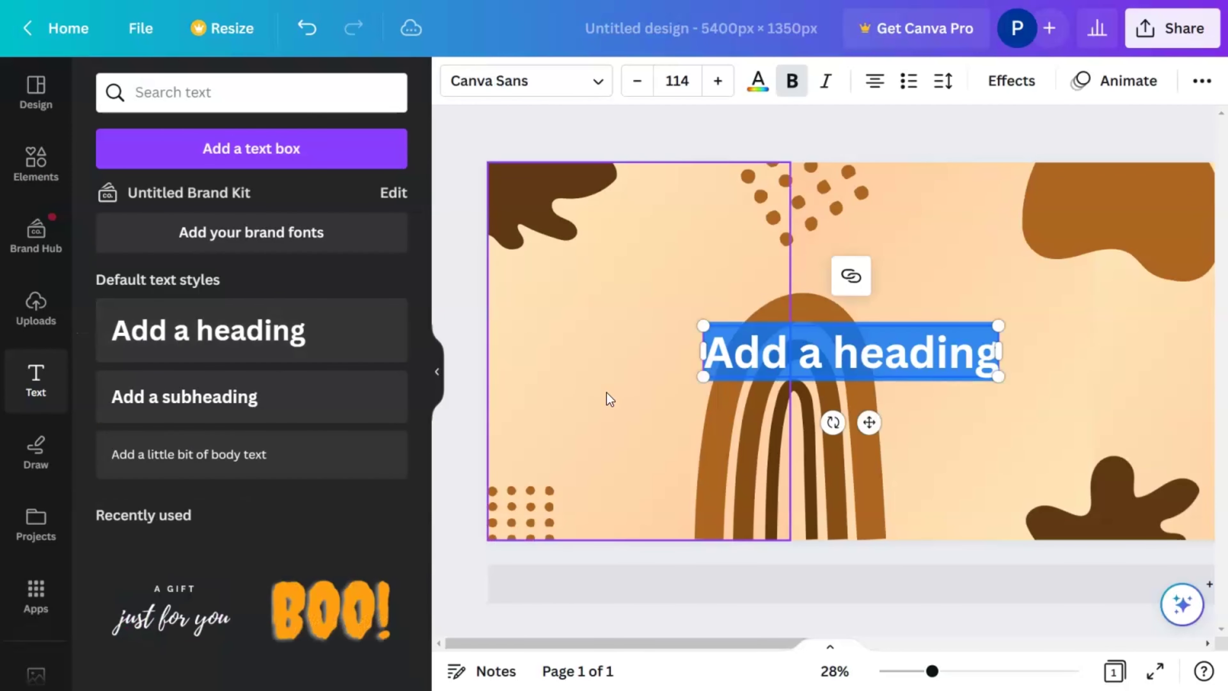
type("3")
left_click_drag(868, 422, 633, 370)
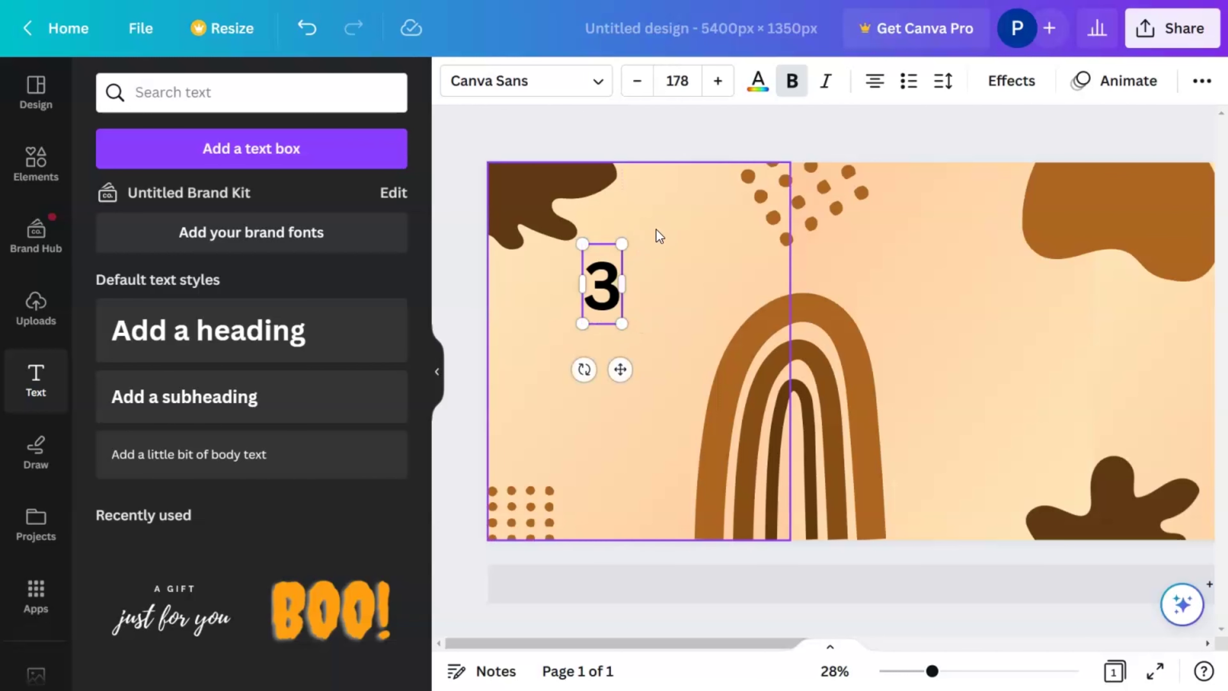
left_click(646, 136)
Duplicate the "3" heading below the original and replace the copy's text with "Tips for".
left_click_drag(608, 285, 575, 322)
double_click(575, 321)
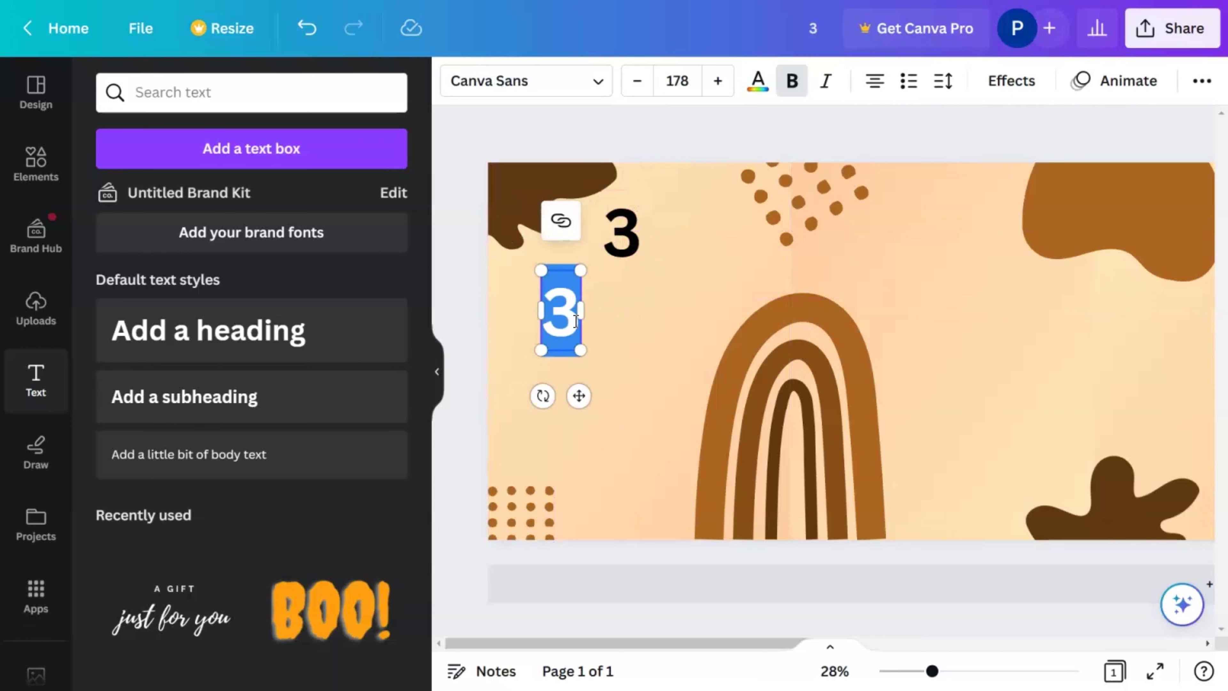
type("Tips for")
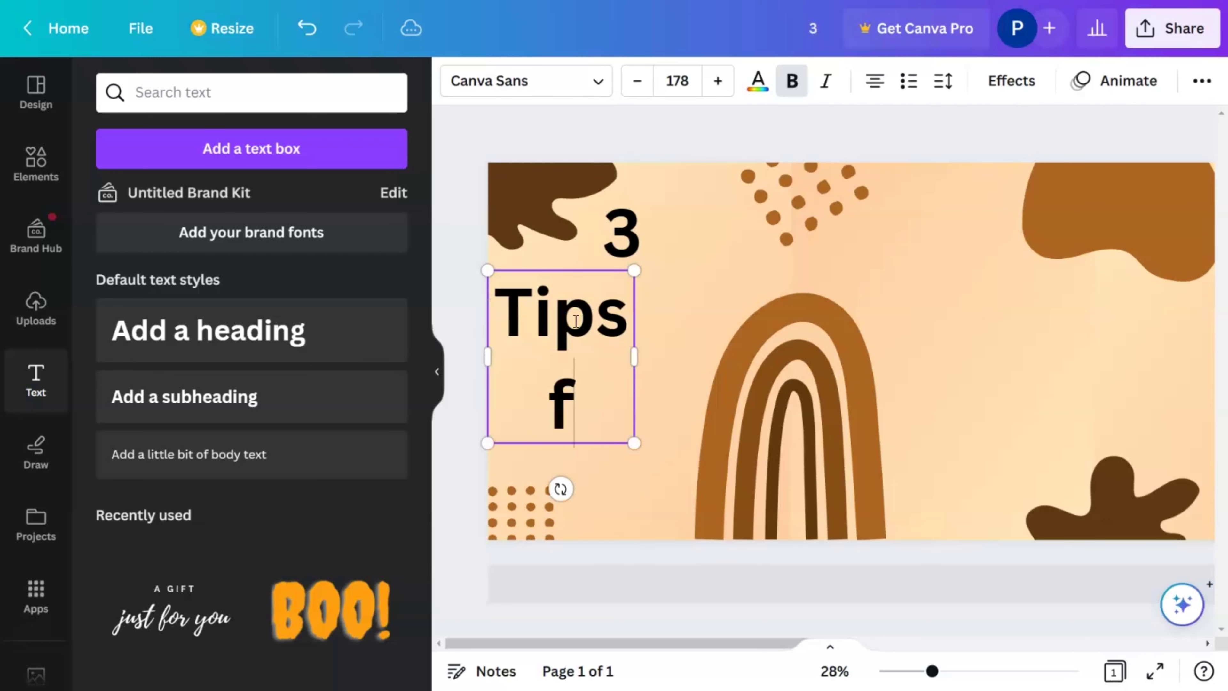
Shrink the "Tips for" text to a font size of about 88.4 so it fits on one line under the 3.
key("ctrl+a")
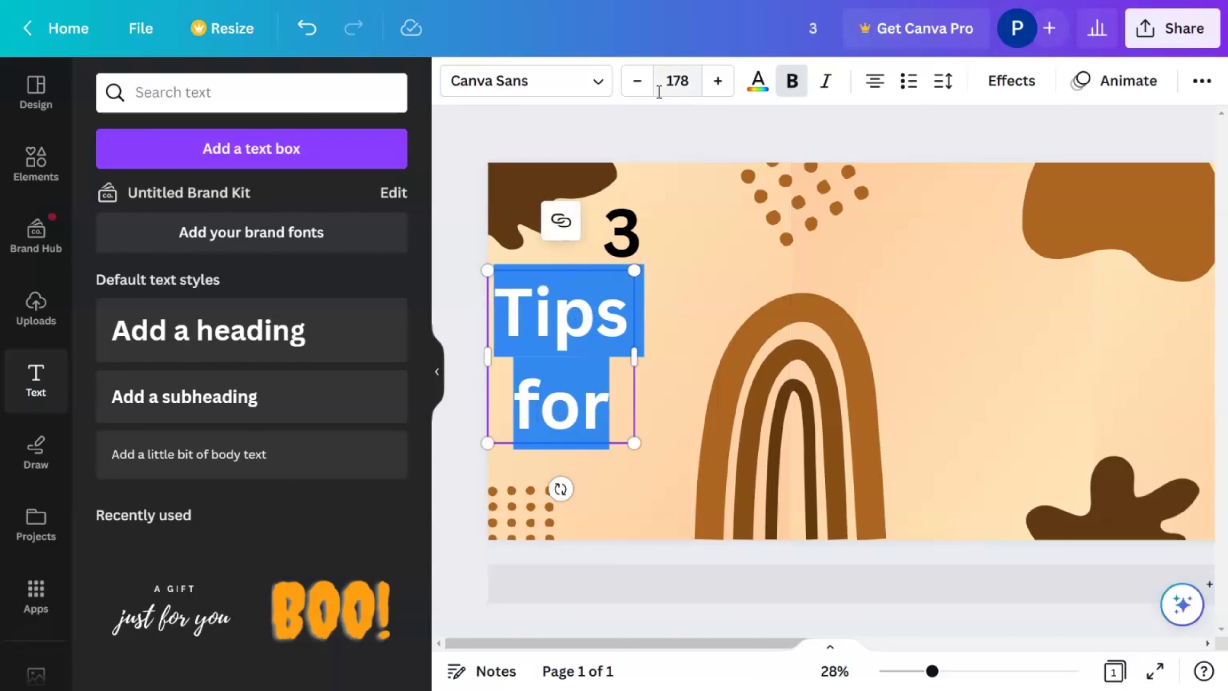
left_click(664, 87)
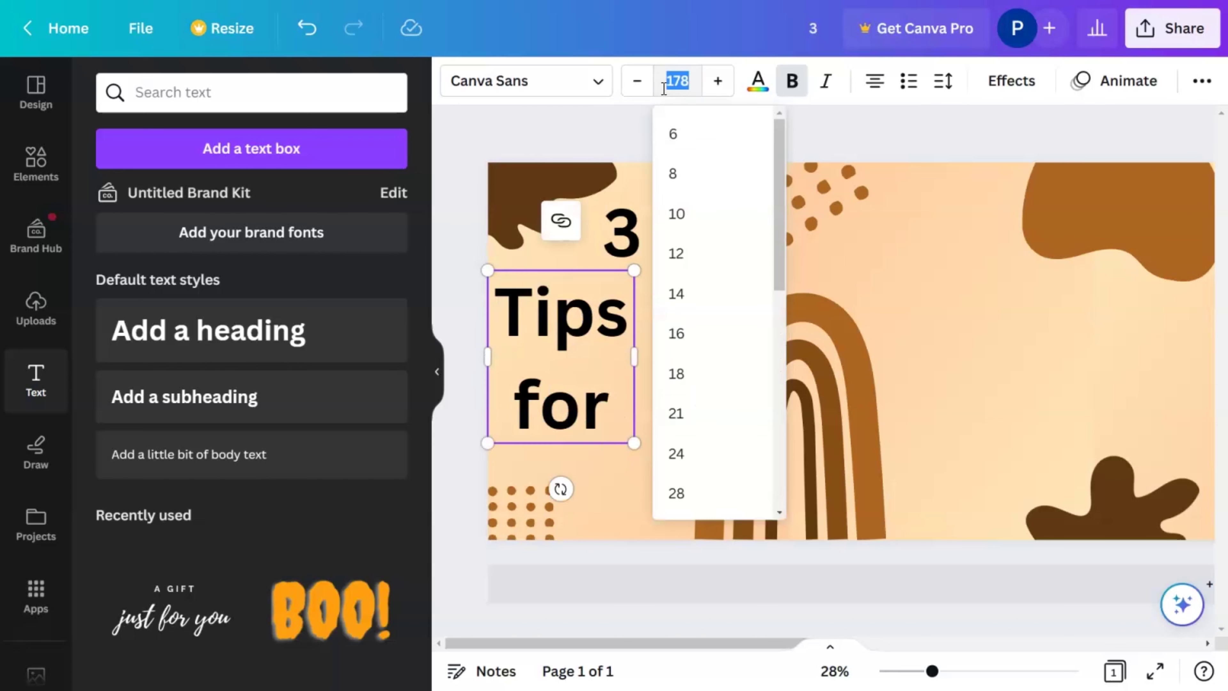
left_click(693, 495)
left_click_drag(580, 285, 625, 296)
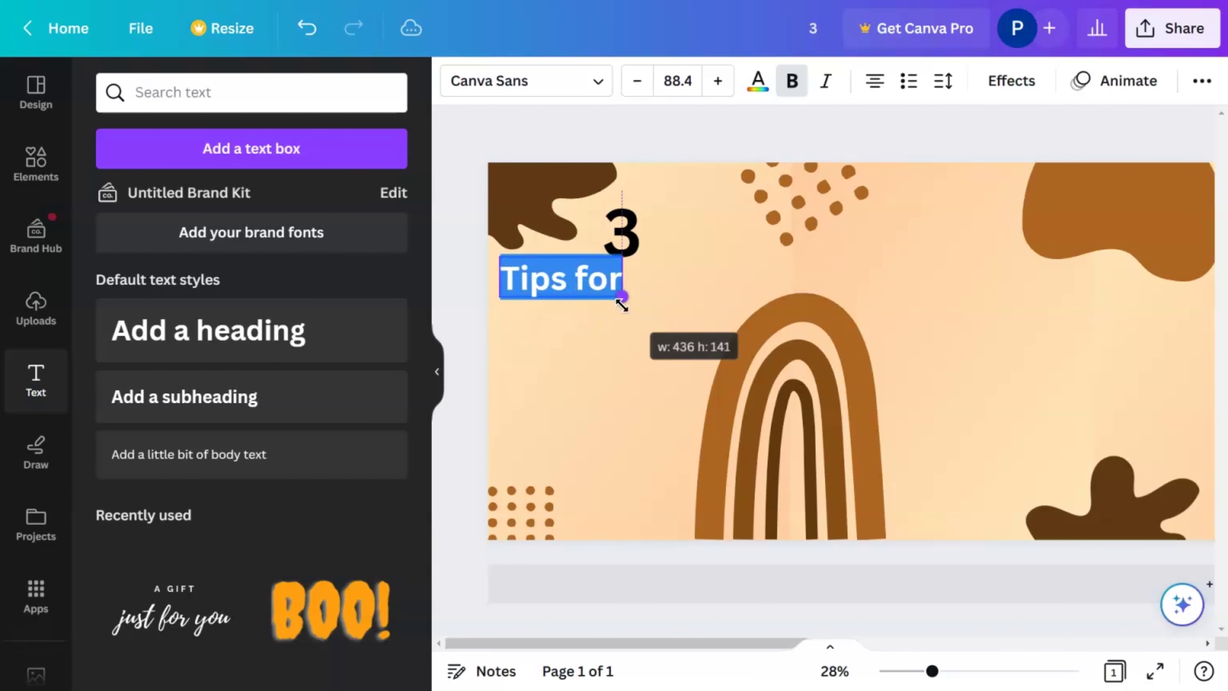
left_click(562, 145)
Duplicate the "Tips for" line just below itself and replace the copy's text with "Self".
left_click_drag(559, 275, 586, 370)
double_click(586, 365)
type("Self")
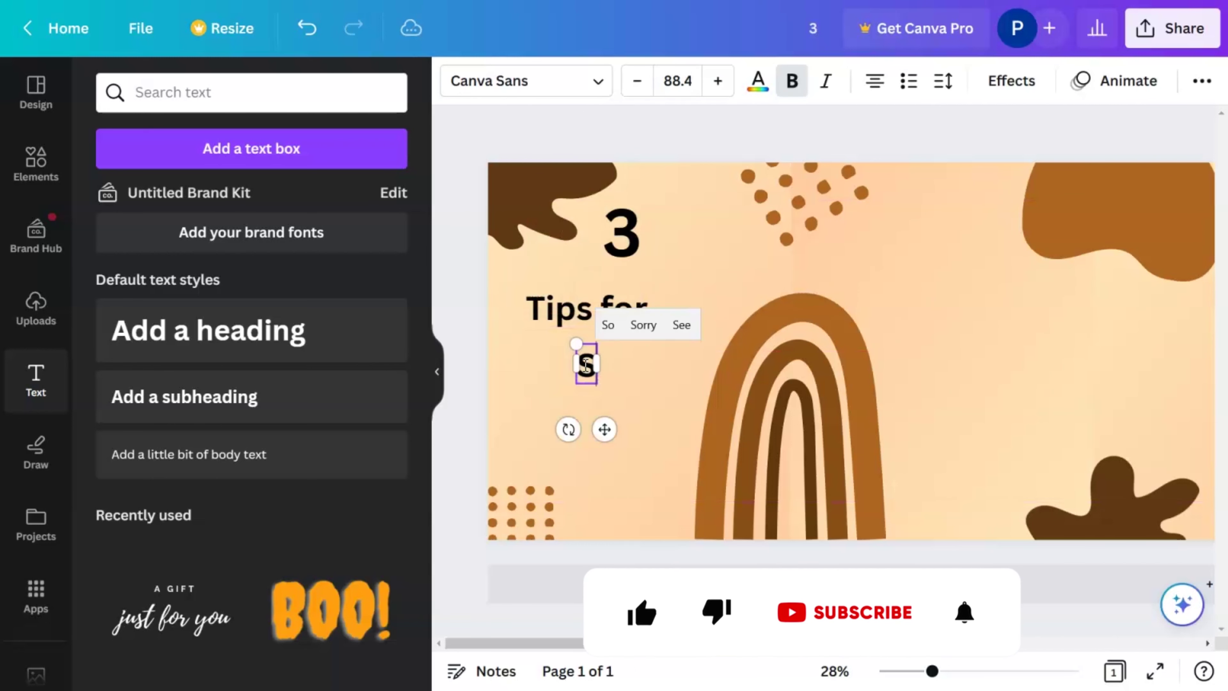